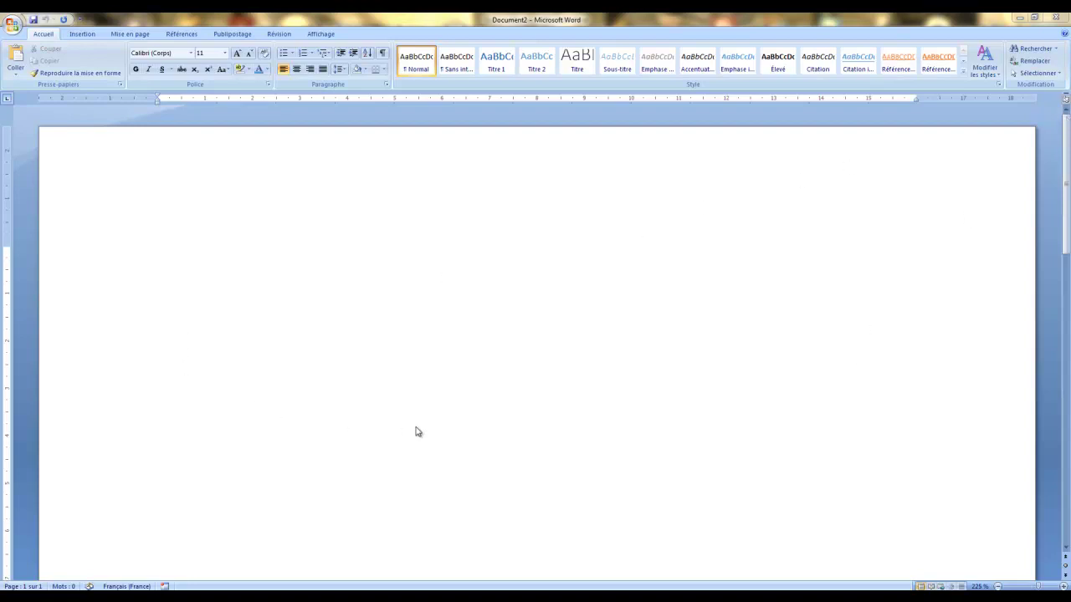
Step: Look through the command sets for insertion, page layout, references, mailings, review, view and home formatting
{"action": "left_click", "coordinate": [84, 36]}
{"action": "left_click", "coordinate": [131, 36]}
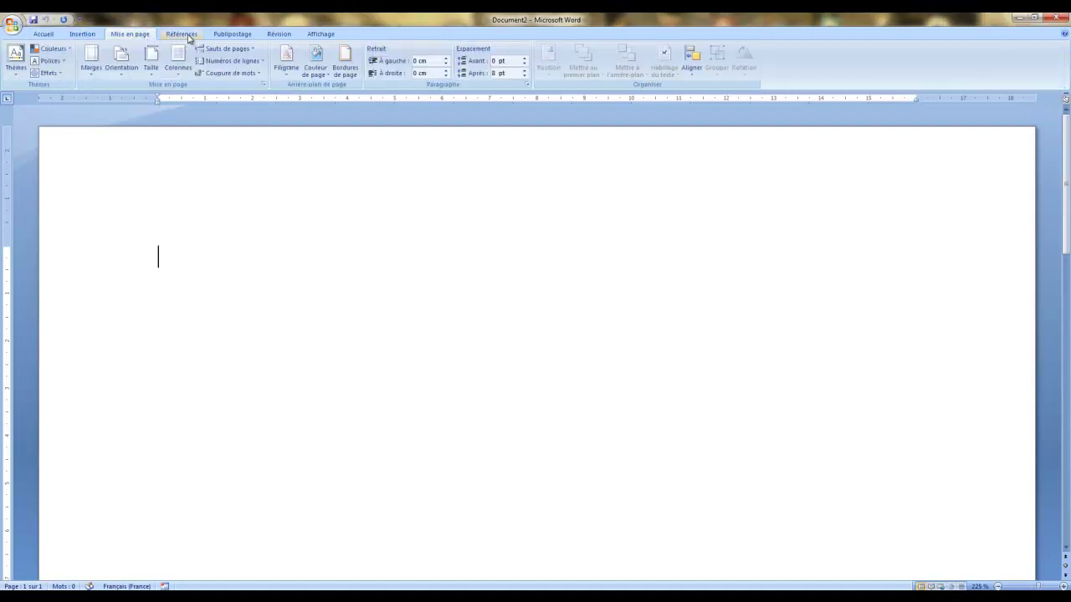
{"action": "left_click", "coordinate": [187, 37]}
{"action": "left_click", "coordinate": [237, 35]}
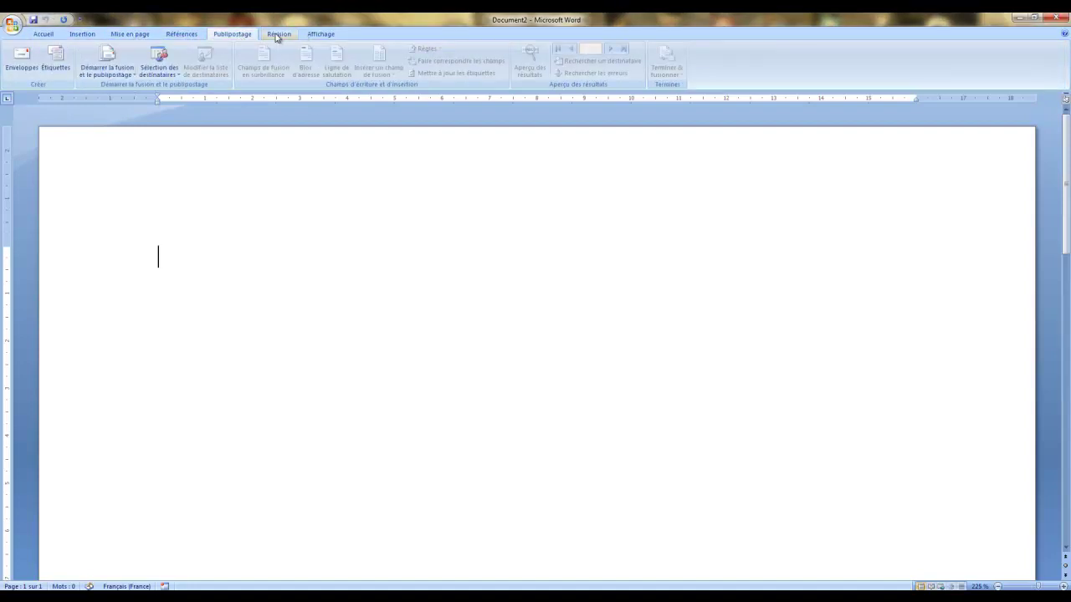
{"action": "left_click", "coordinate": [276, 36]}
{"action": "left_click", "coordinate": [320, 37]}
{"action": "left_click", "coordinate": [237, 37]}
{"action": "left_click", "coordinate": [45, 37]}
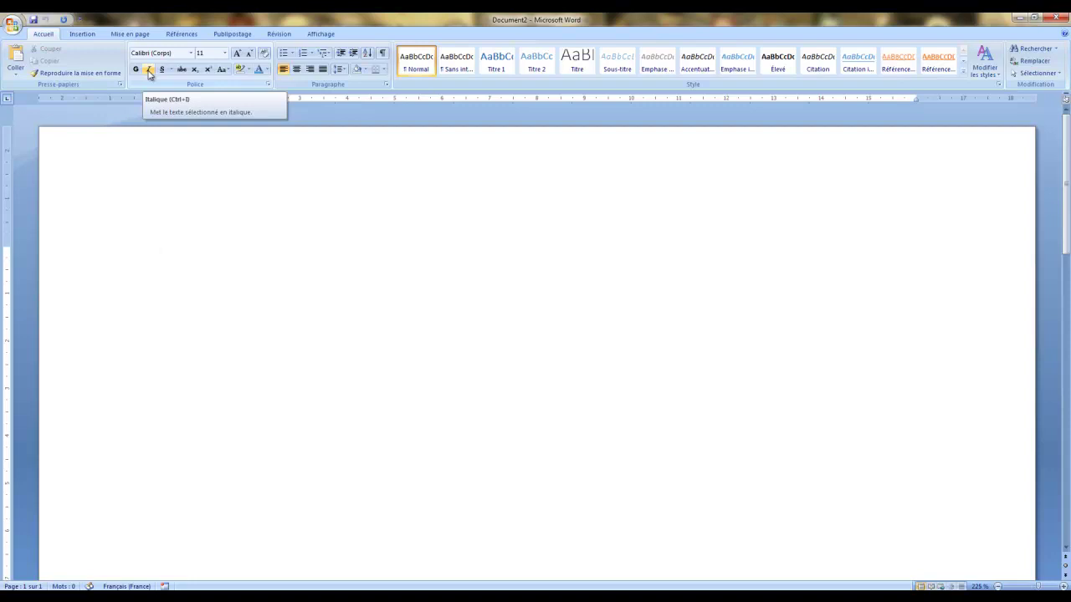
Step: Review the fonts and font sizes available for the document's text
{"action": "left_click", "coordinate": [191, 53]}
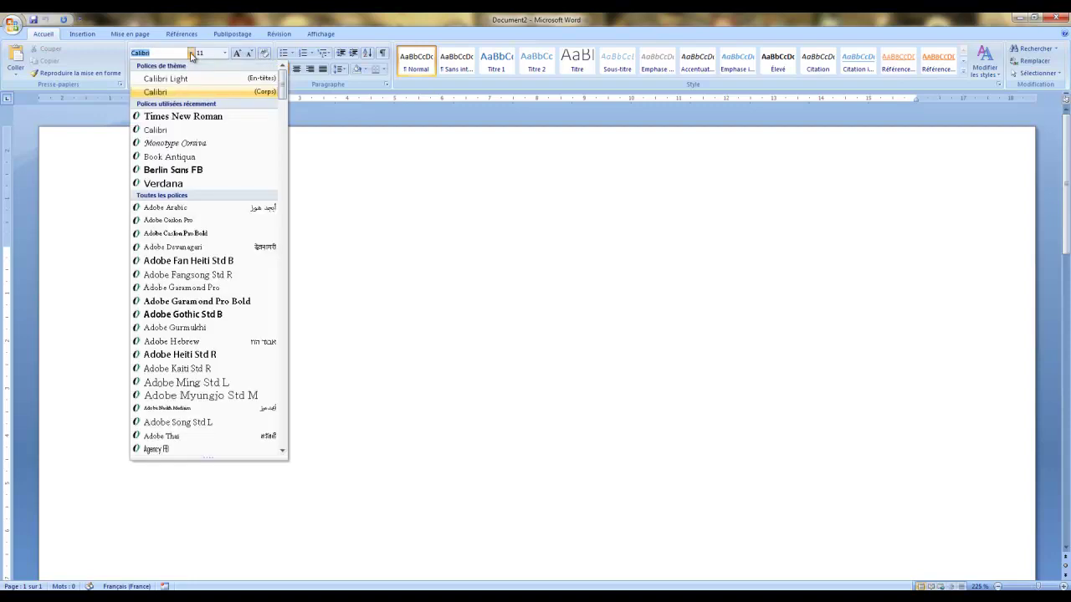
{"action": "left_click", "coordinate": [191, 53]}
{"action": "left_click", "coordinate": [224, 52]}
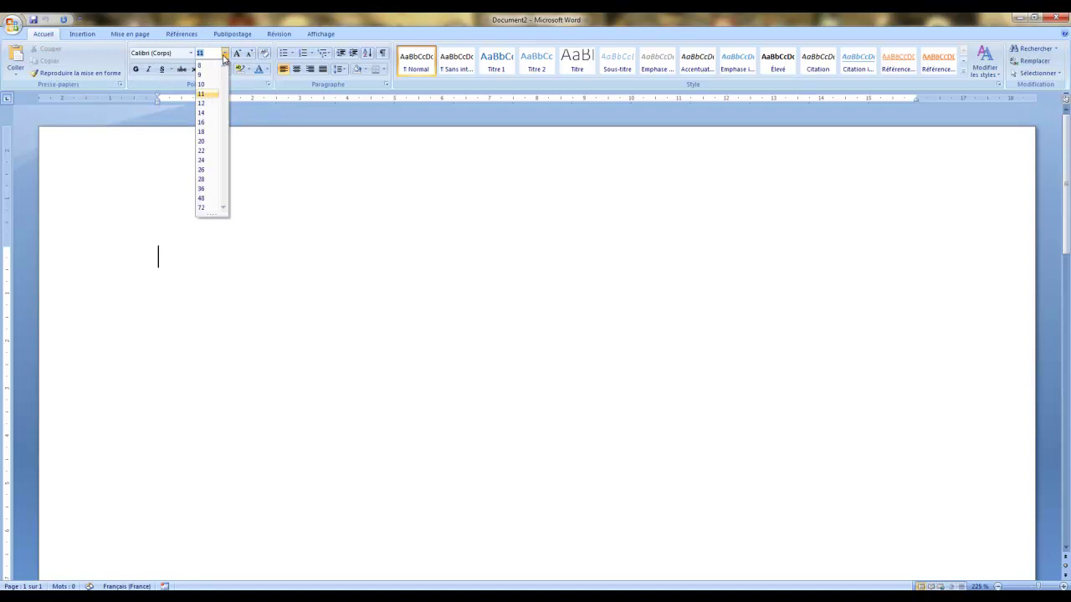
{"action": "left_click", "coordinate": [291, 19]}
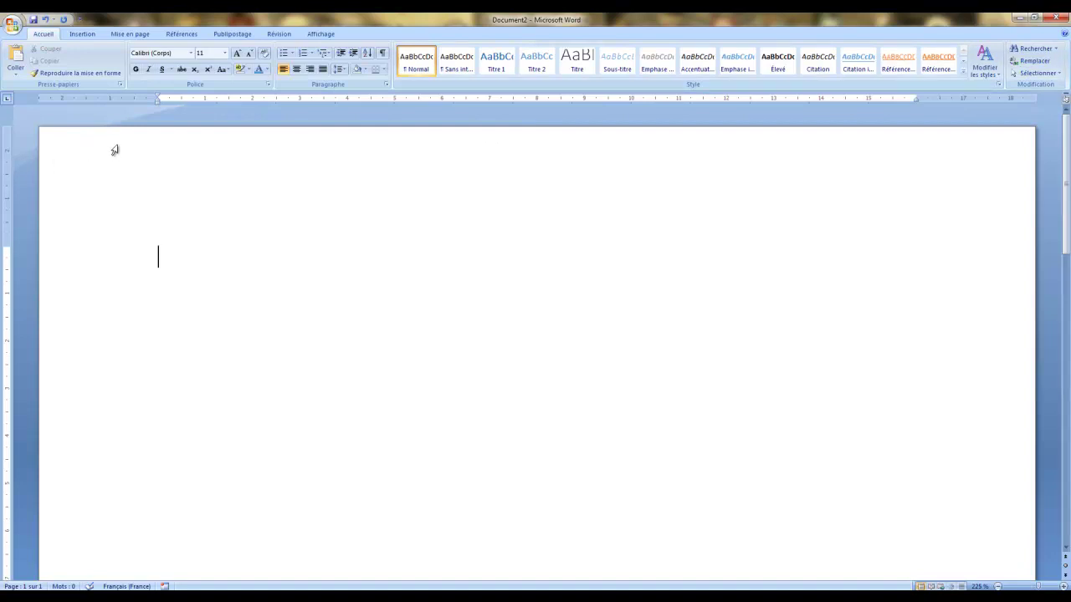
Step: Enter the sample text "gfhfgghghjgdhfhfdsx fhf" in the blank document
{"action": "type", "text": "gfhfgghghjgd"}
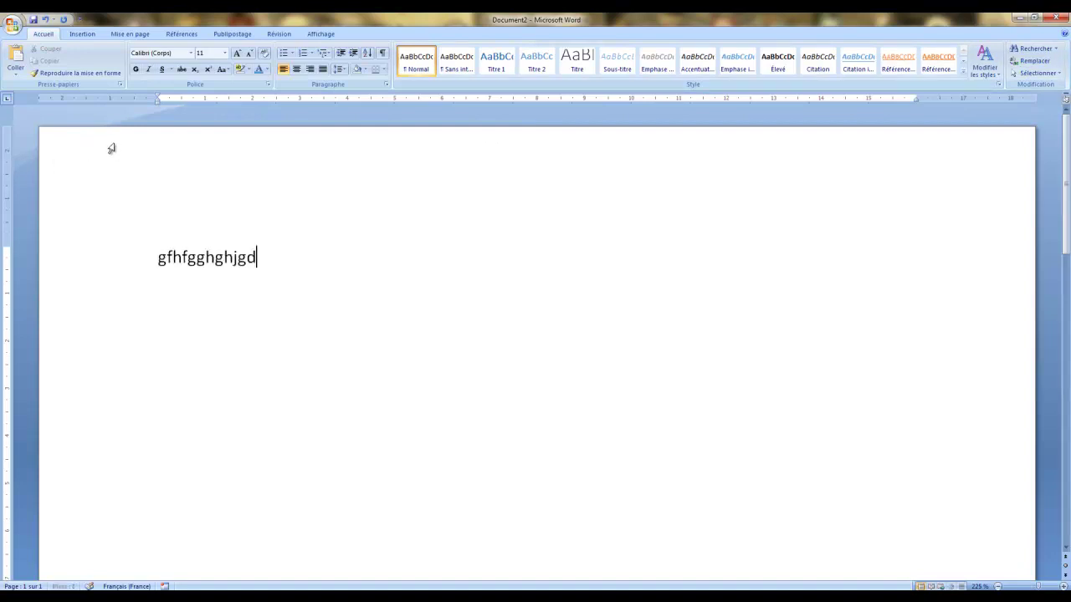
{"action": "type", "text": "hfhfdsx fhf"}
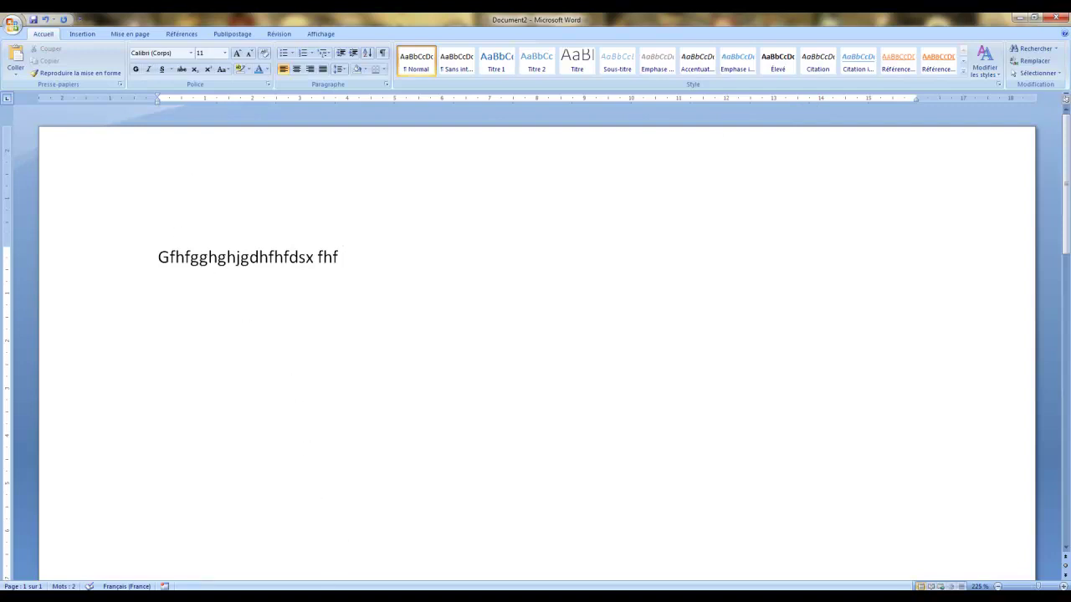
Step: Switch to the Exercice-01.docx document and select its title line "SUR LES RIVES DU MISSISSIPI"
{"action": "mouse_move", "coordinate": [326, 595]}
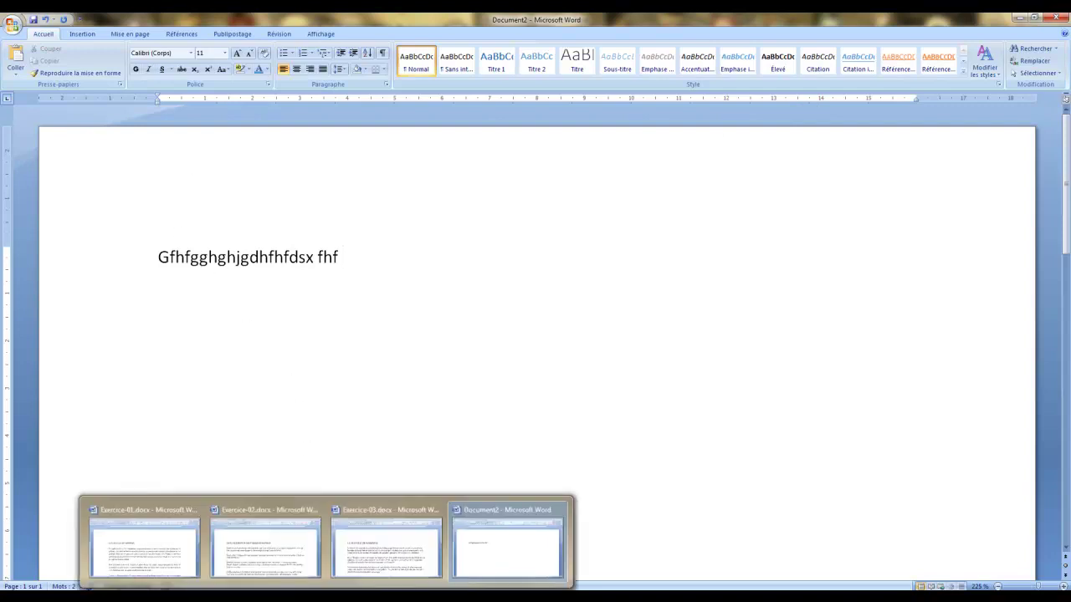
{"action": "left_click", "coordinate": [150, 561]}
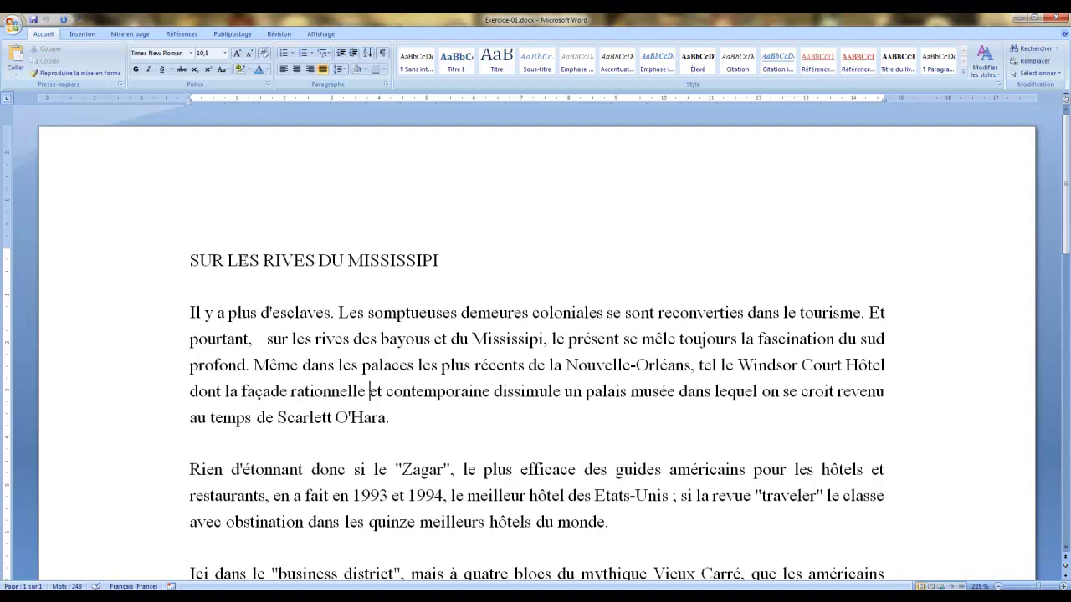
{"action": "left_click_drag", "start_coordinate": [190, 261], "coordinate": [447, 261]}
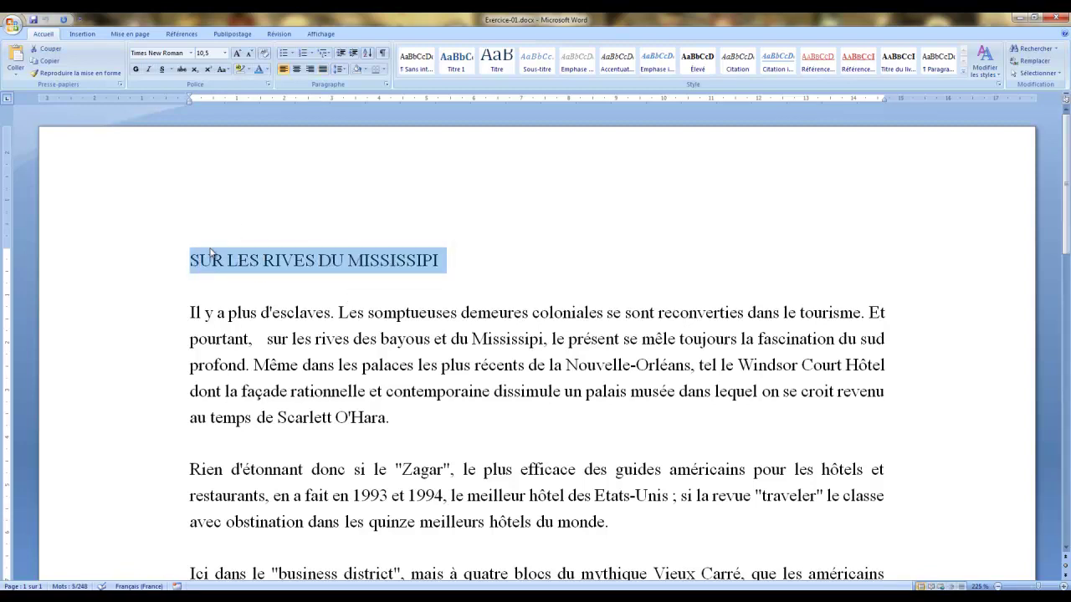
{"action": "left_click_drag", "start_coordinate": [191, 261], "coordinate": [417, 264]}
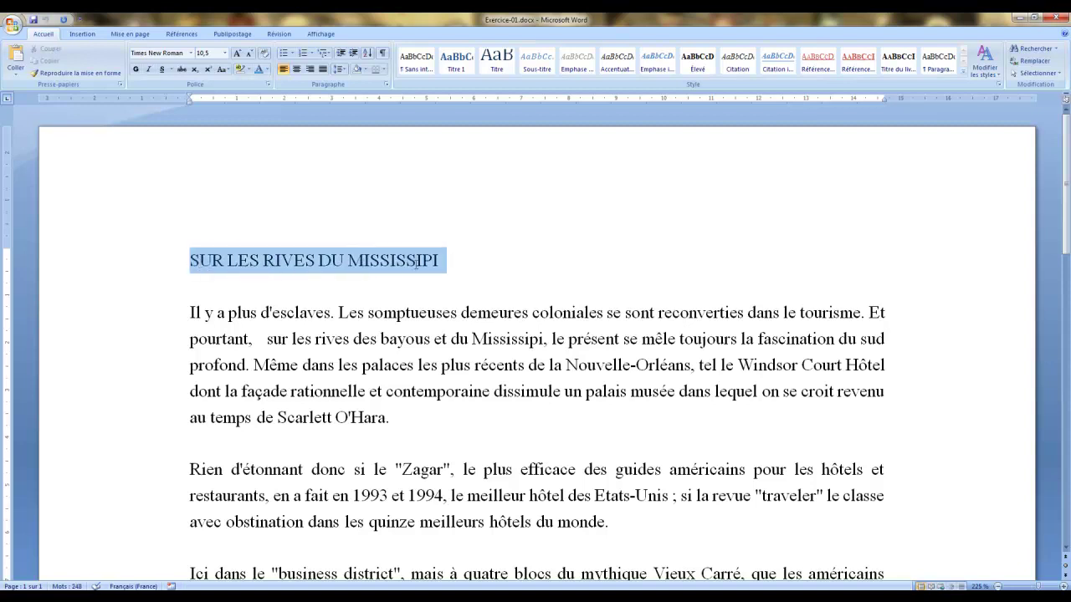
{"action": "double_click", "coordinate": [394, 264]}
{"action": "triple_click", "coordinate": [392, 264]}
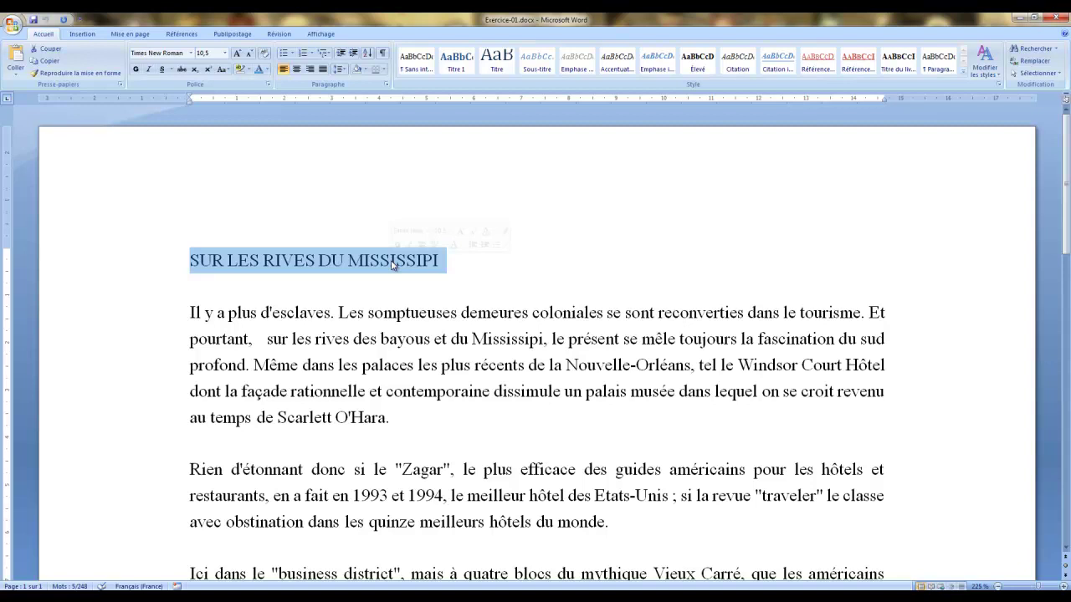
Step: Try selecting the word "dans" and the whole first paragraph, and clear the selection
{"action": "double_click", "coordinate": [320, 365]}
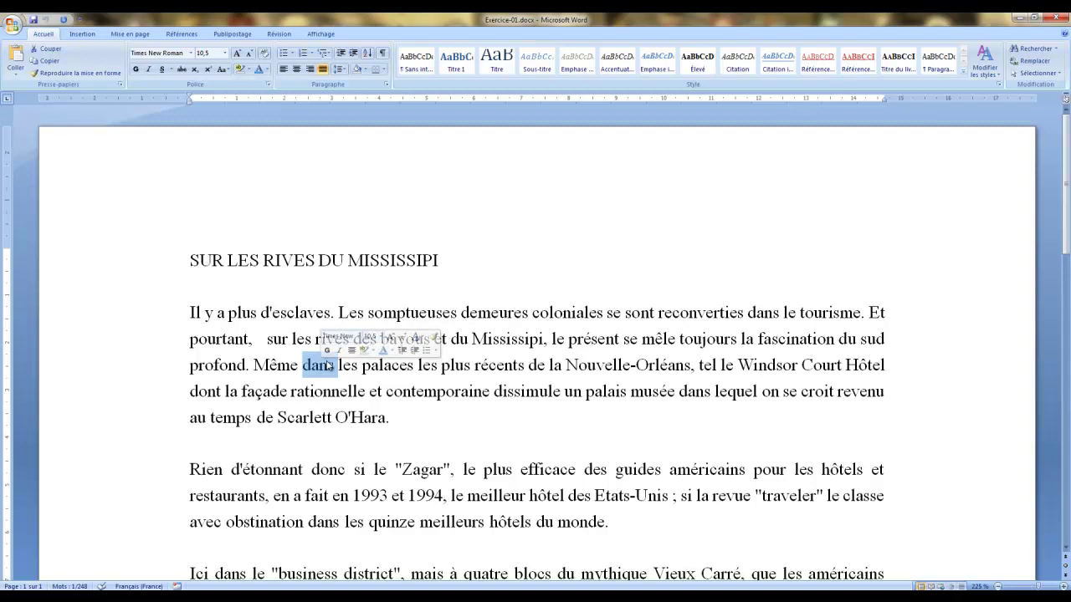
{"action": "left_click", "coordinate": [363, 365]}
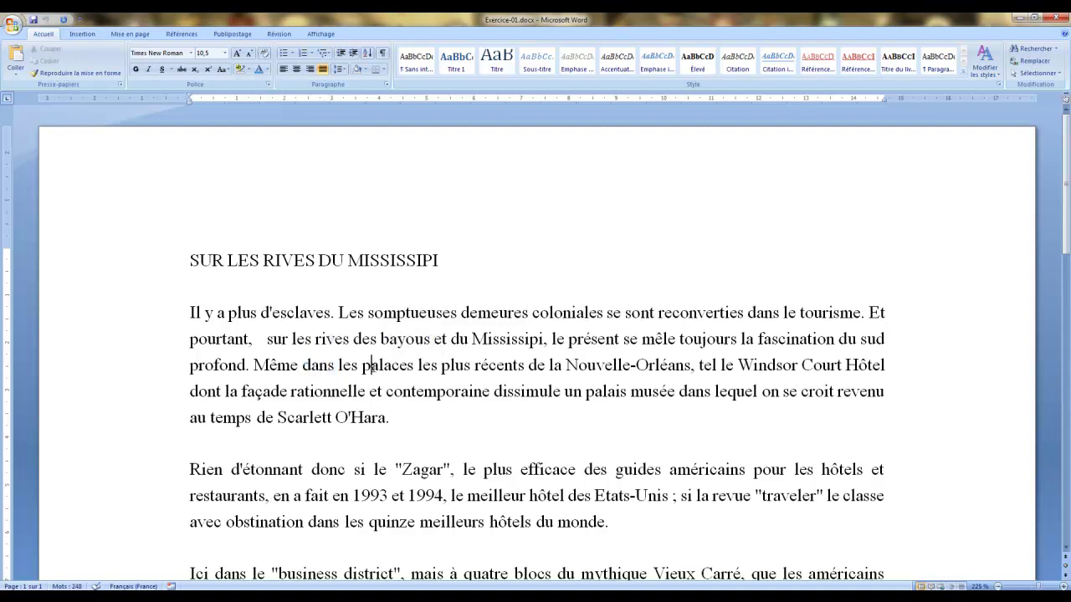
{"action": "triple_click", "coordinate": [374, 367]}
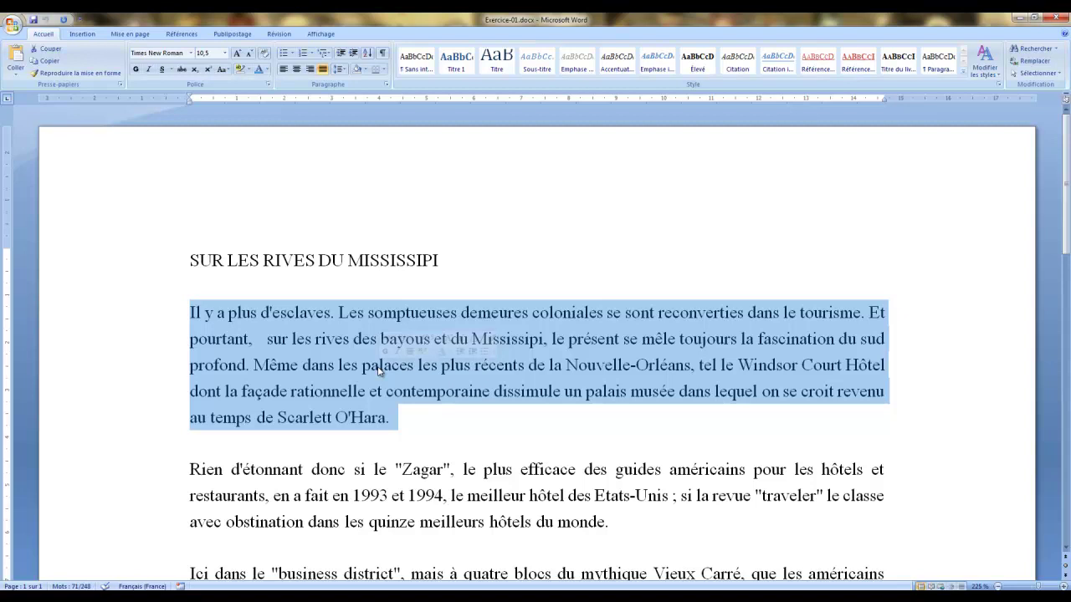
{"action": "left_click", "coordinate": [319, 522]}
{"action": "left_click", "coordinate": [338, 418]}
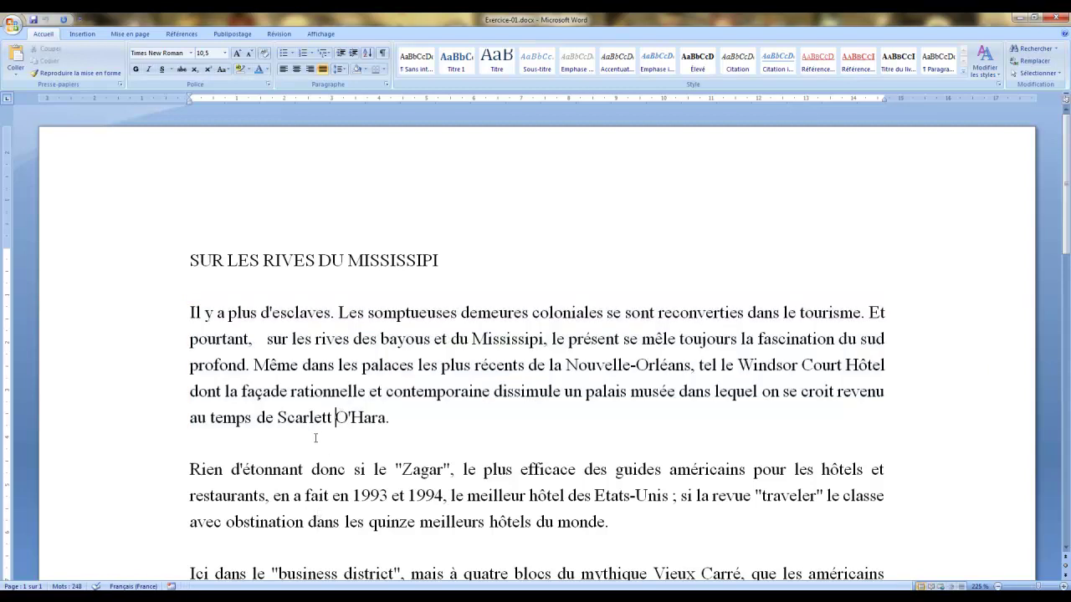
{"action": "left_click", "coordinate": [175, 450]}
Step: Center the title "SUR LES RIVES DU MISSISSIPI"
{"action": "double_click", "coordinate": [286, 260]}
{"action": "triple_click", "coordinate": [285, 261]}
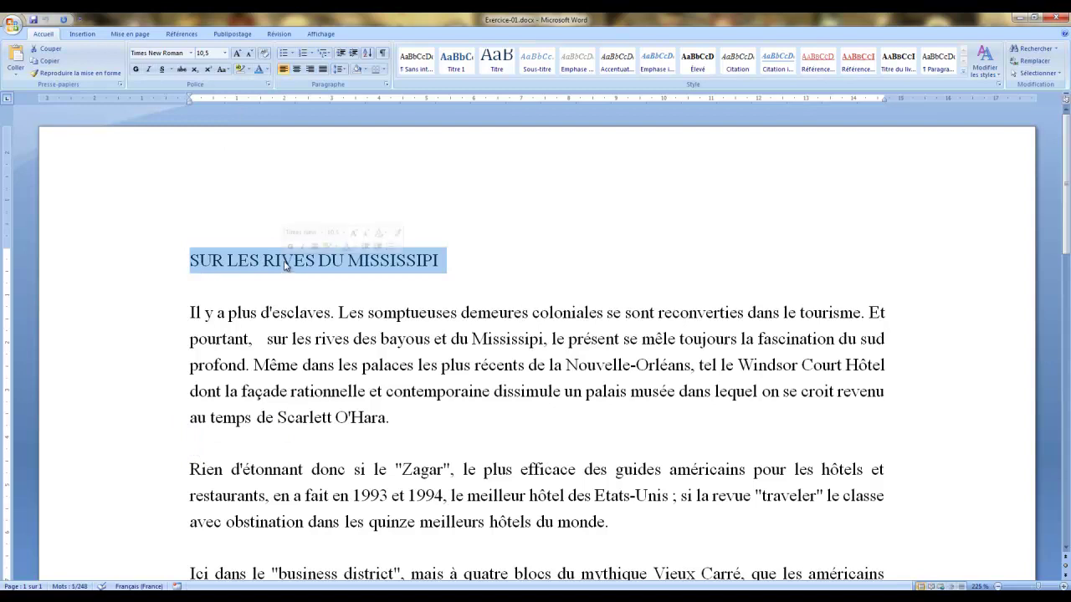
{"action": "left_click", "coordinate": [297, 71]}
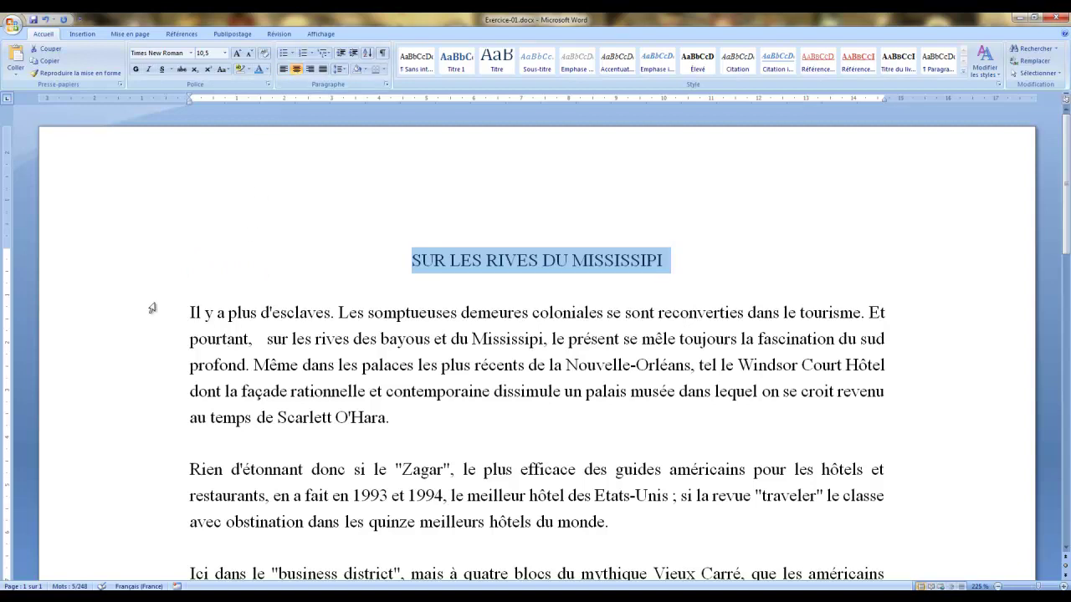
Step: Left-align all the body paragraphs below the title and set them back to justified alignment
{"action": "left_click_drag", "start_coordinate": [189, 312], "coordinate": [390, 424]}
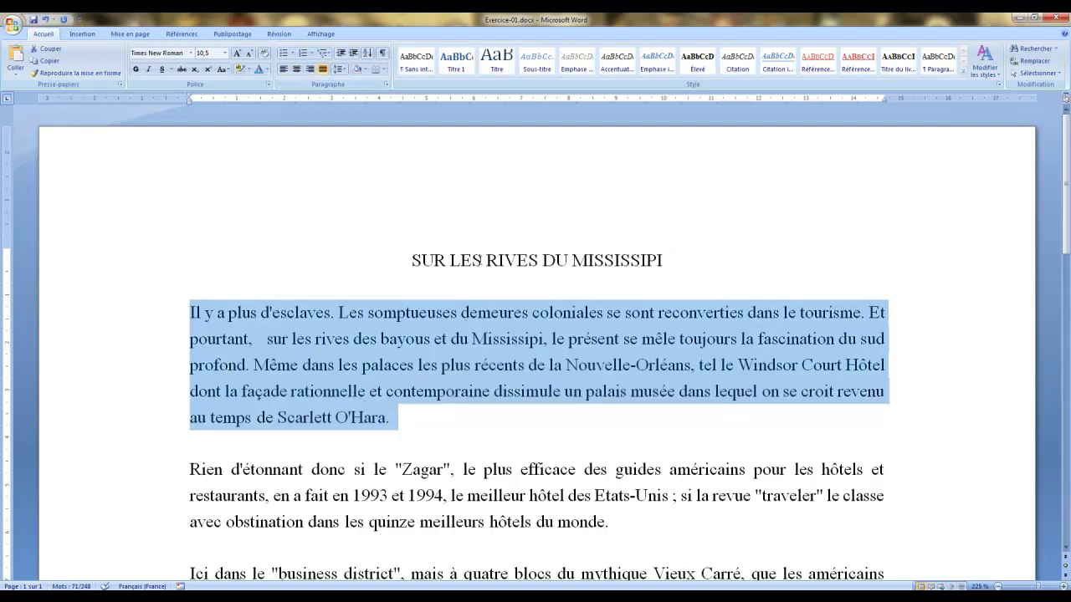
{"action": "left_click", "coordinate": [229, 365]}
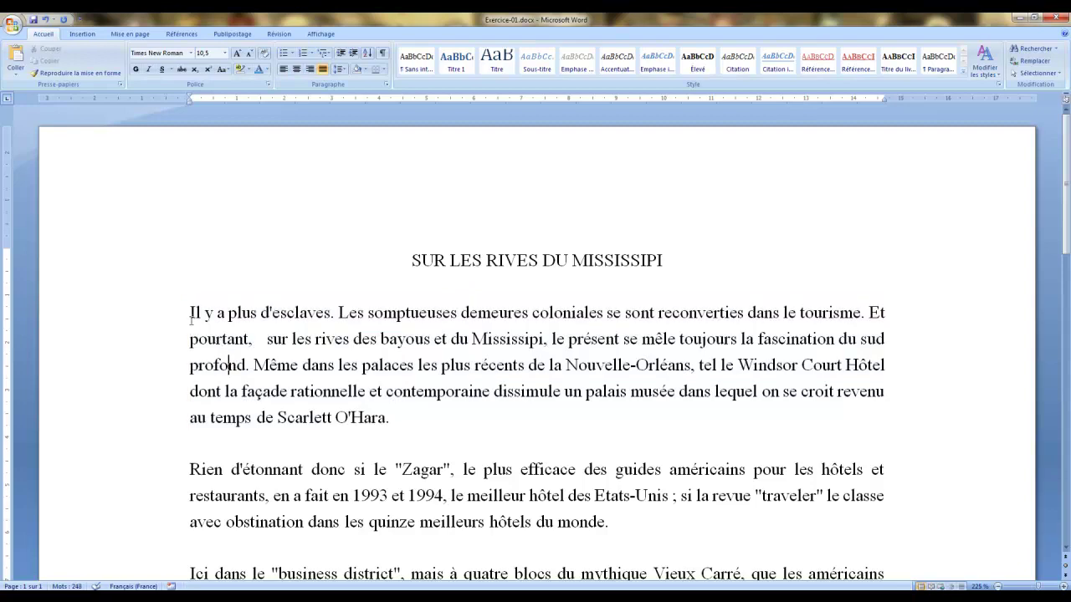
{"action": "left_click_drag", "start_coordinate": [188, 312], "coordinate": [369, 427]}
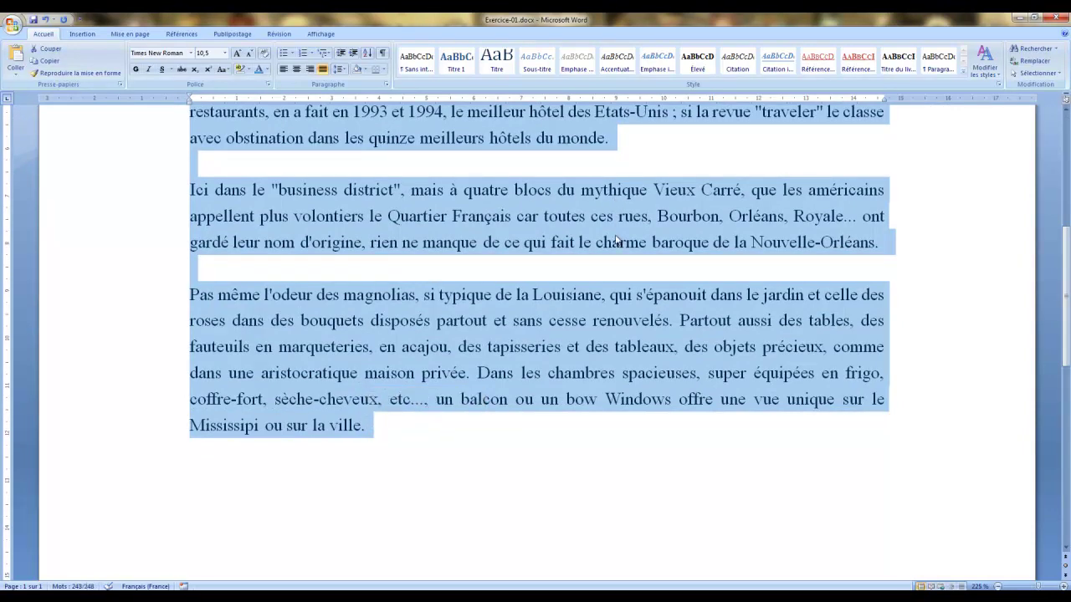
{"action": "scroll", "coordinate": [610, 377], "scroll_direction": "up", "scroll_amount": 5}
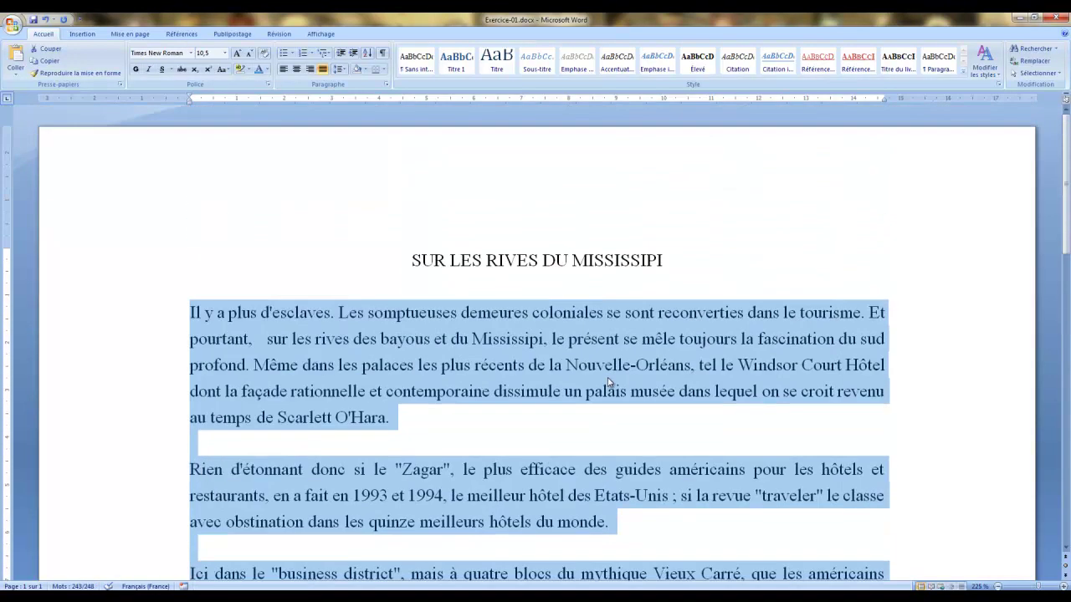
{"action": "scroll", "coordinate": [610, 381], "scroll_direction": "down", "scroll_amount": 5}
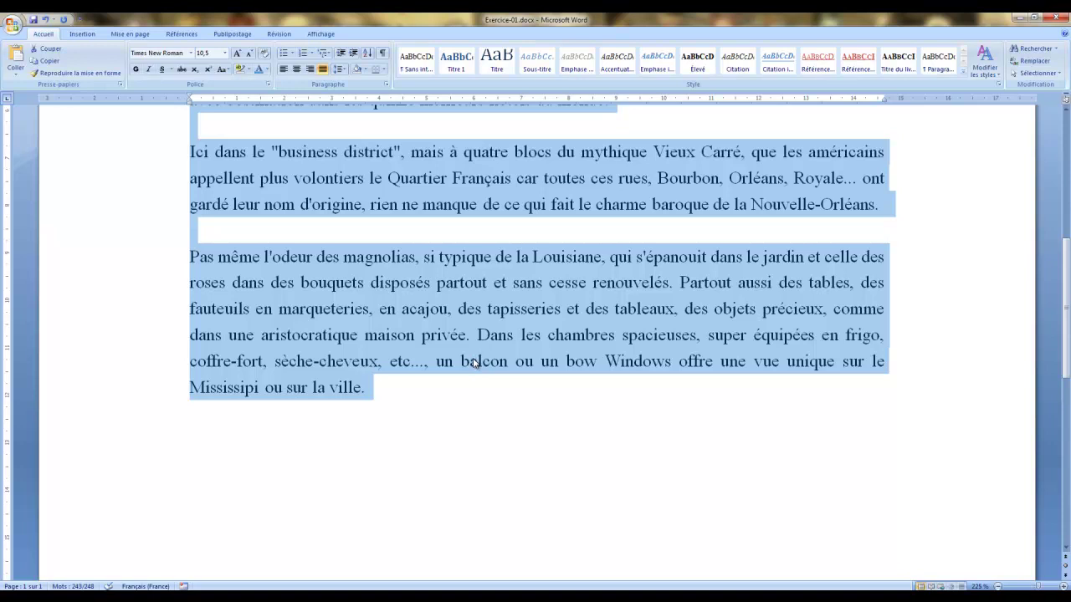
{"action": "scroll", "coordinate": [322, 286], "scroll_direction": "up", "scroll_amount": 5}
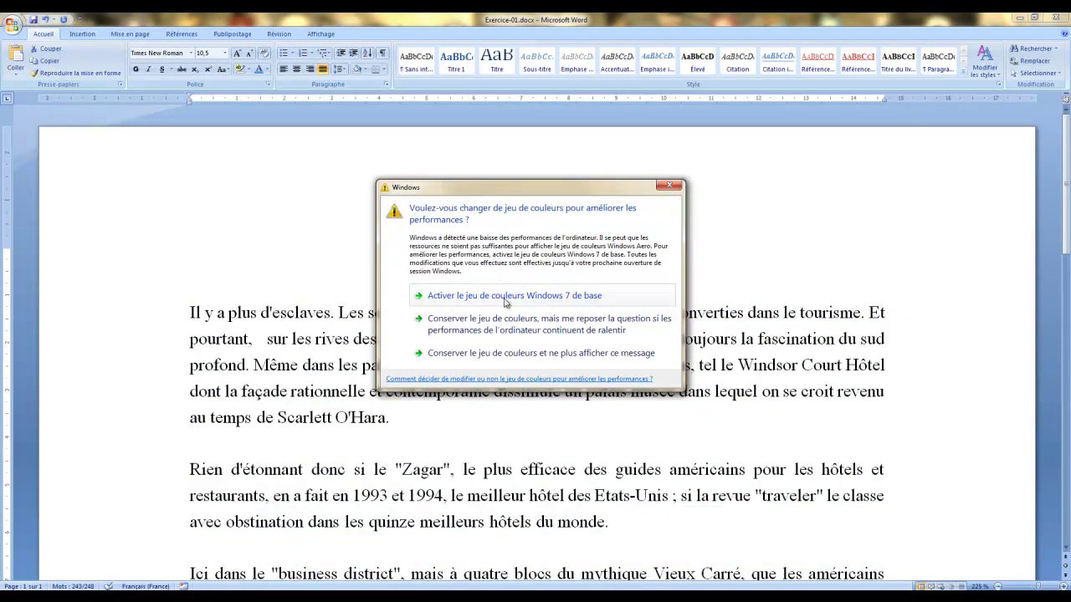
{"action": "left_click", "coordinate": [675, 187]}
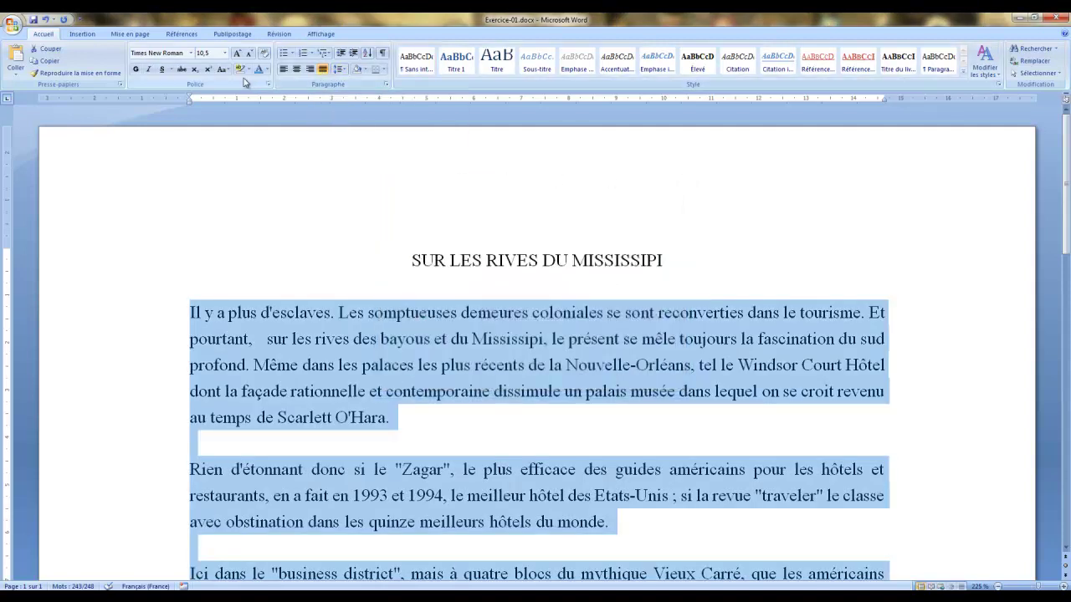
{"action": "left_click", "coordinate": [283, 71]}
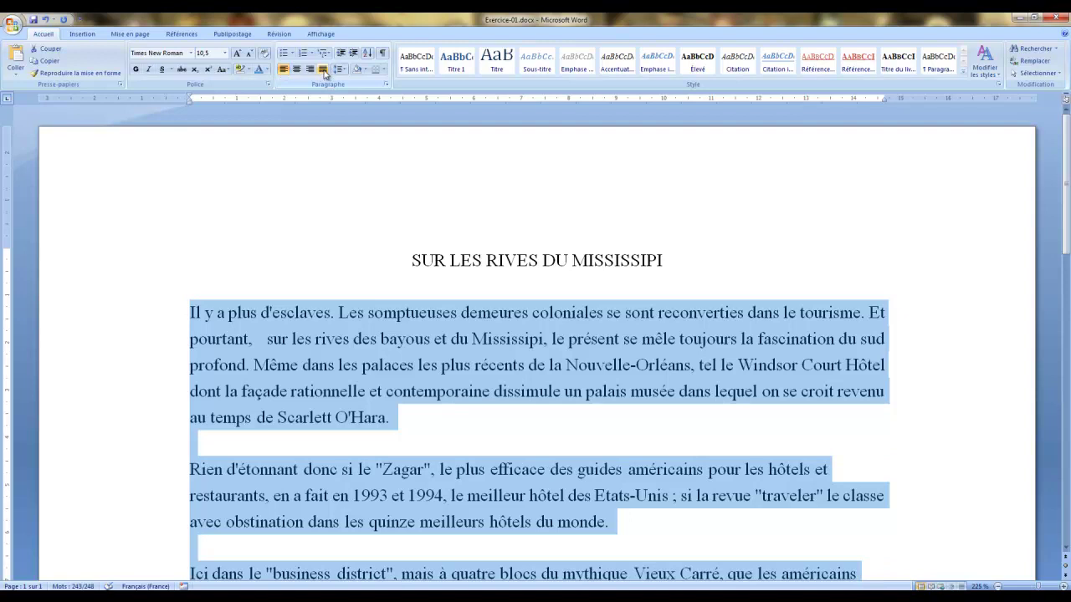
{"action": "left_click", "coordinate": [322, 71]}
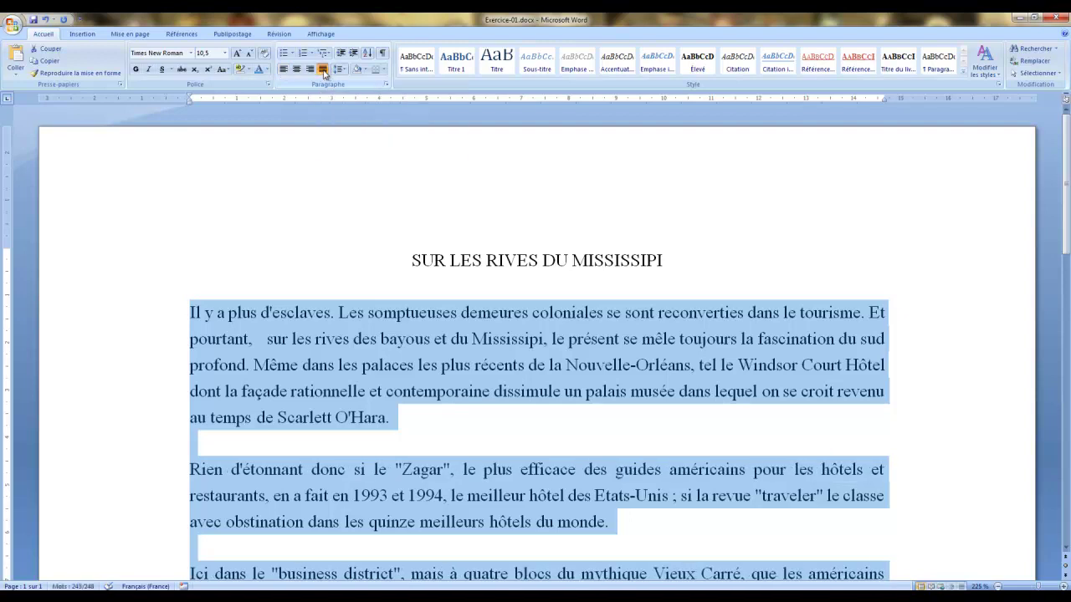
Step: Delete the extra spaces between "pourtant," and "sur les rives" in the first paragraph
{"action": "left_click", "coordinate": [268, 339]}
{"action": "key", "text": "BackSpace"}
{"action": "key", "text": "BackSpace"}
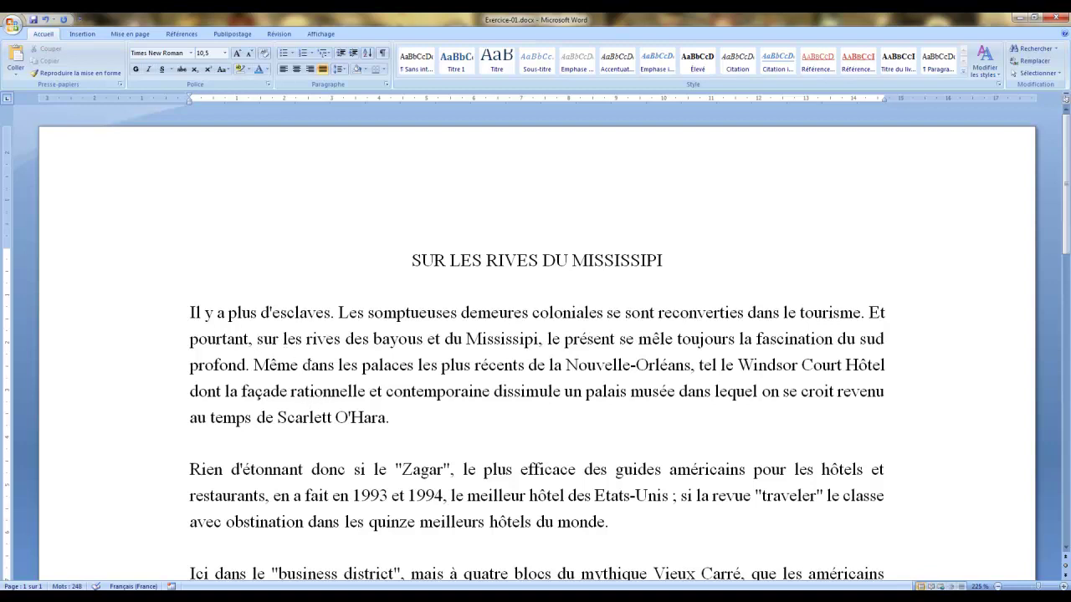
{"action": "left_click", "coordinate": [290, 360]}
Step: Try underlining "Windsor Court Hôtel" in the first paragraph and undo the underline
{"action": "scroll", "coordinate": [536, 376], "scroll_direction": "down", "scroll_amount": 1}
{"action": "scroll", "coordinate": [535, 377], "scroll_direction": "up", "scroll_amount": 1}
{"action": "left_click_drag", "start_coordinate": [738, 365], "coordinate": [885, 365]}
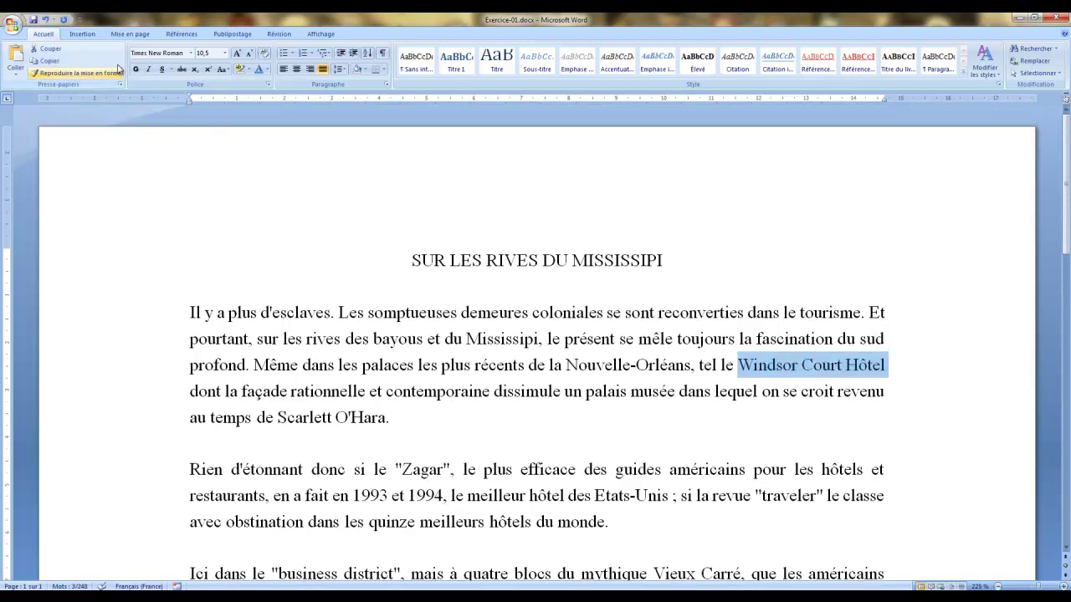
{"action": "left_click", "coordinate": [162, 69]}
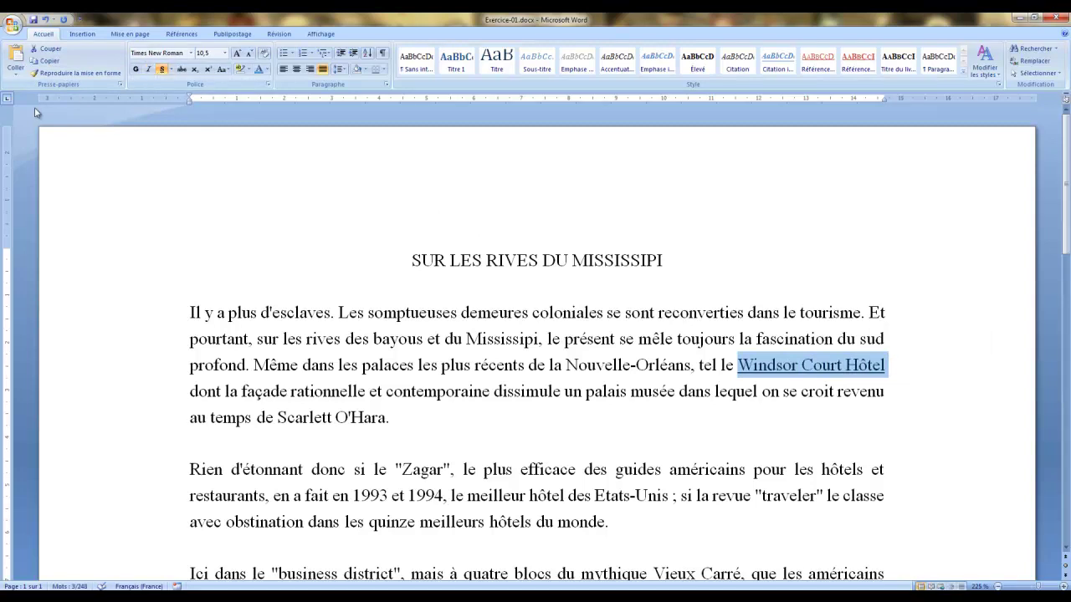
{"action": "left_click", "coordinate": [44, 20]}
{"action": "left_click", "coordinate": [676, 366]}
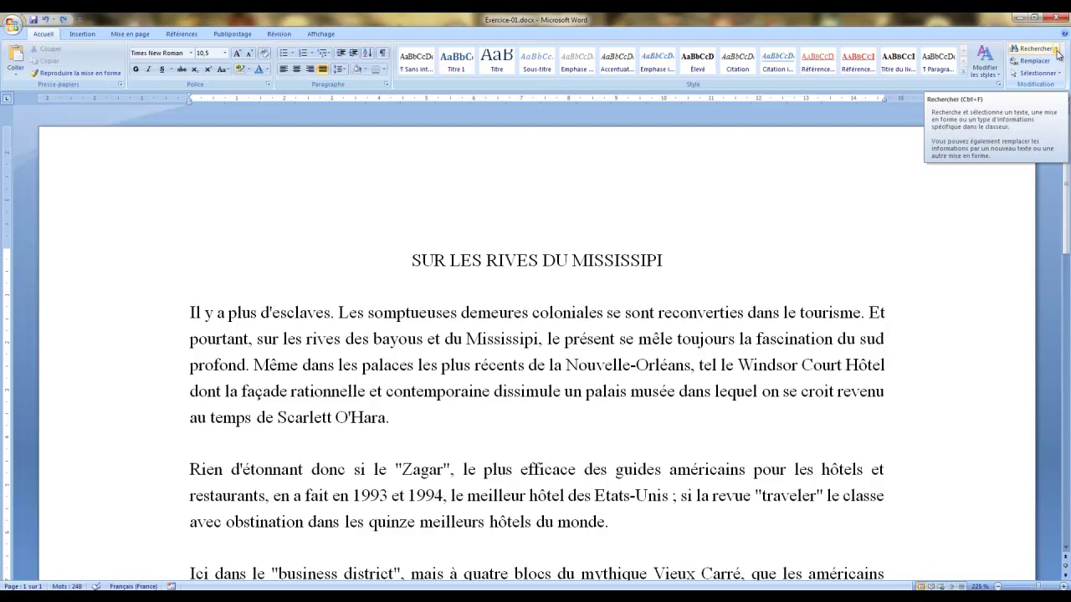
Step: View the search and replacement options of the Find and Replace dialog and close it without entering anything
{"action": "left_click", "coordinate": [1026, 49]}
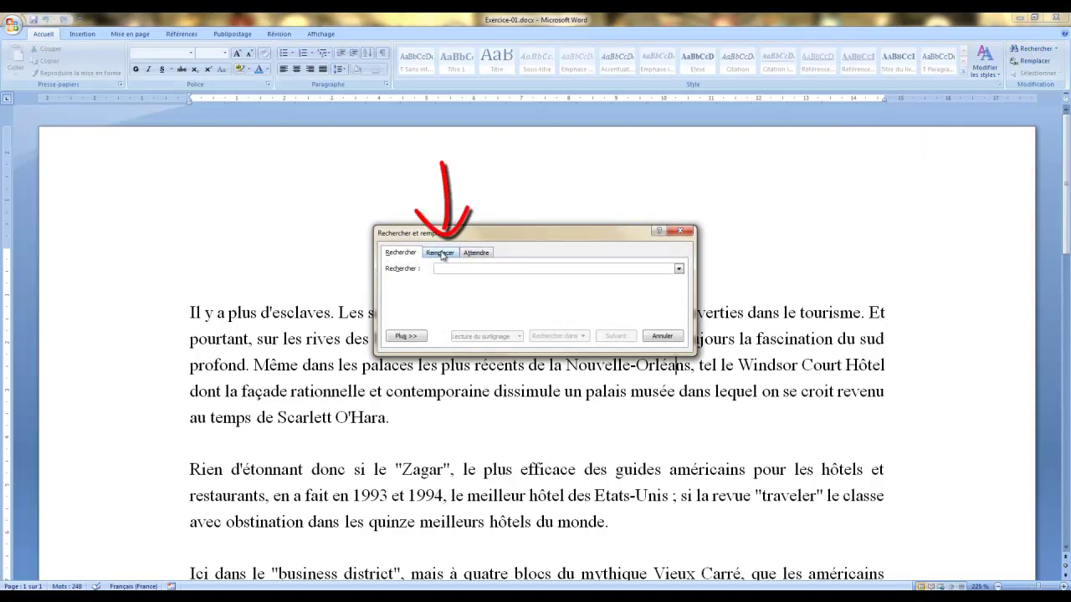
{"action": "left_click", "coordinate": [440, 252]}
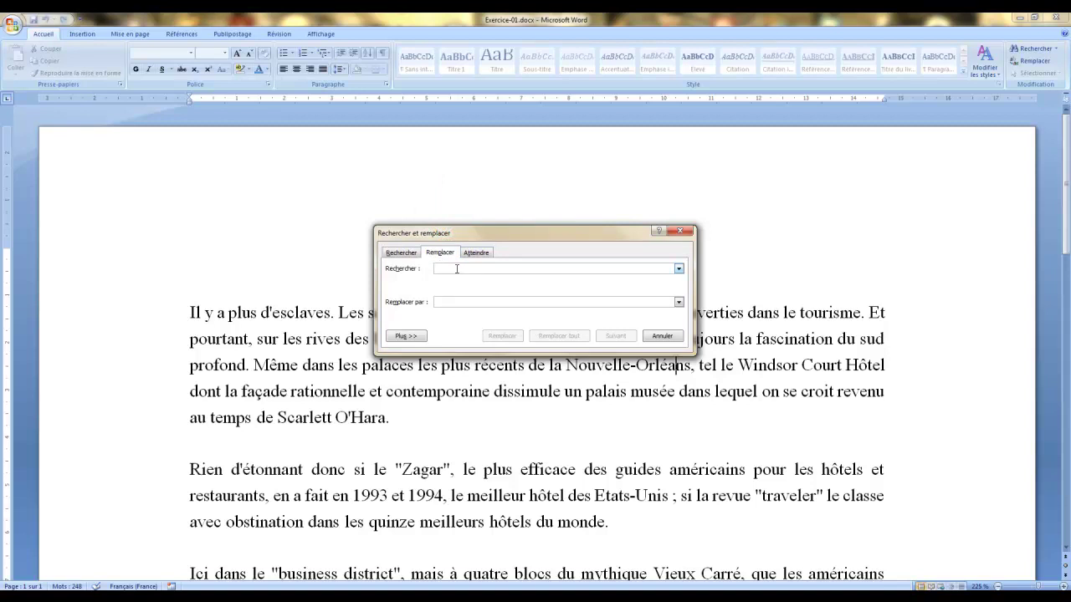
{"action": "left_click", "coordinate": [663, 336]}
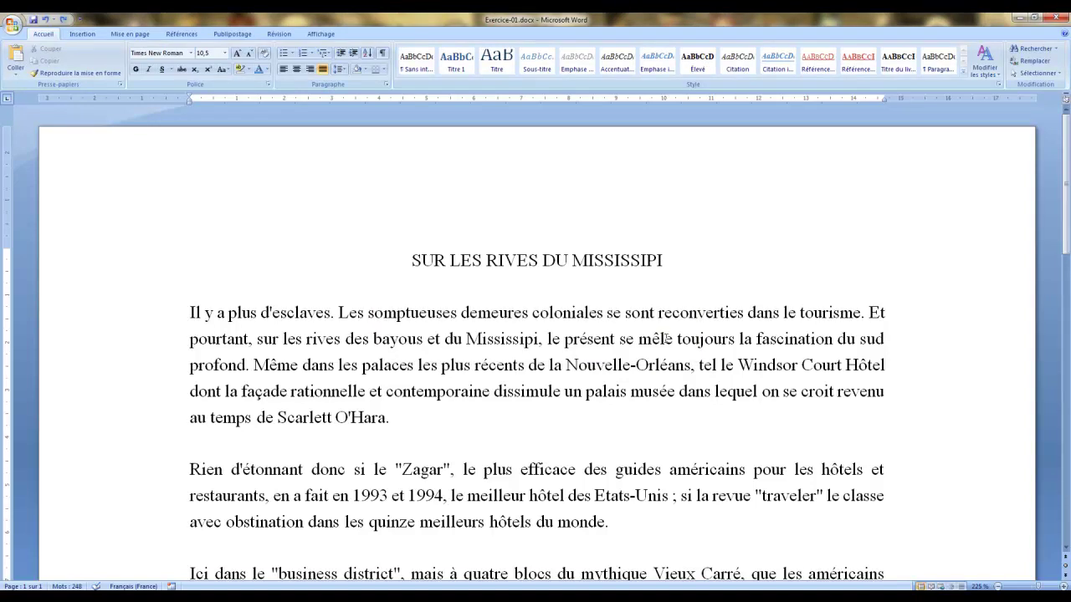
Step: Underline "Windsor Court Hôtel" in the first paragraph
{"action": "left_click_drag", "start_coordinate": [738, 365], "coordinate": [885, 365]}
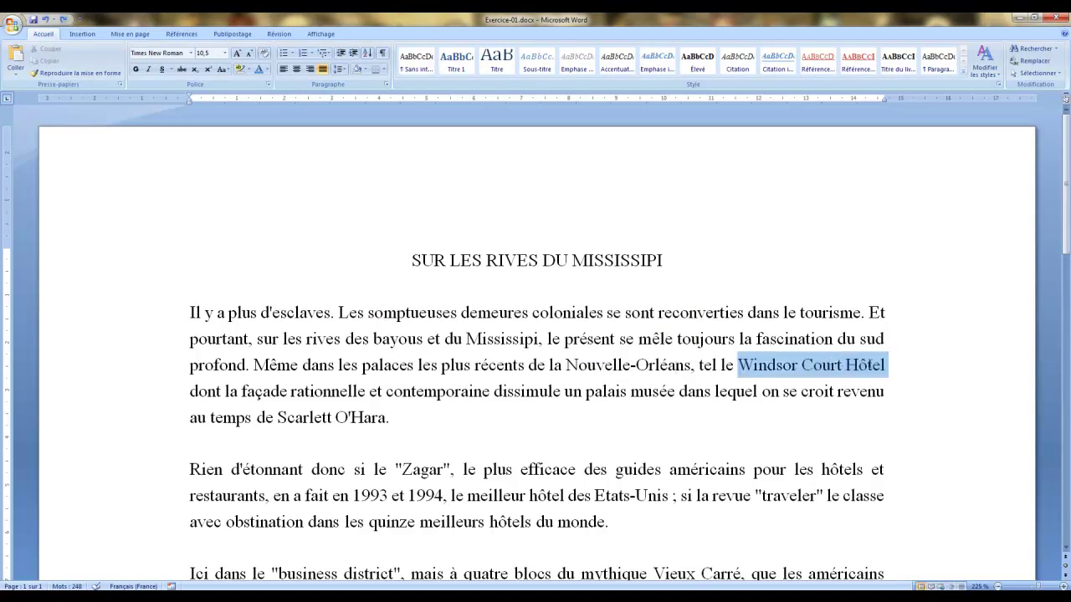
{"action": "left_click", "coordinate": [163, 70]}
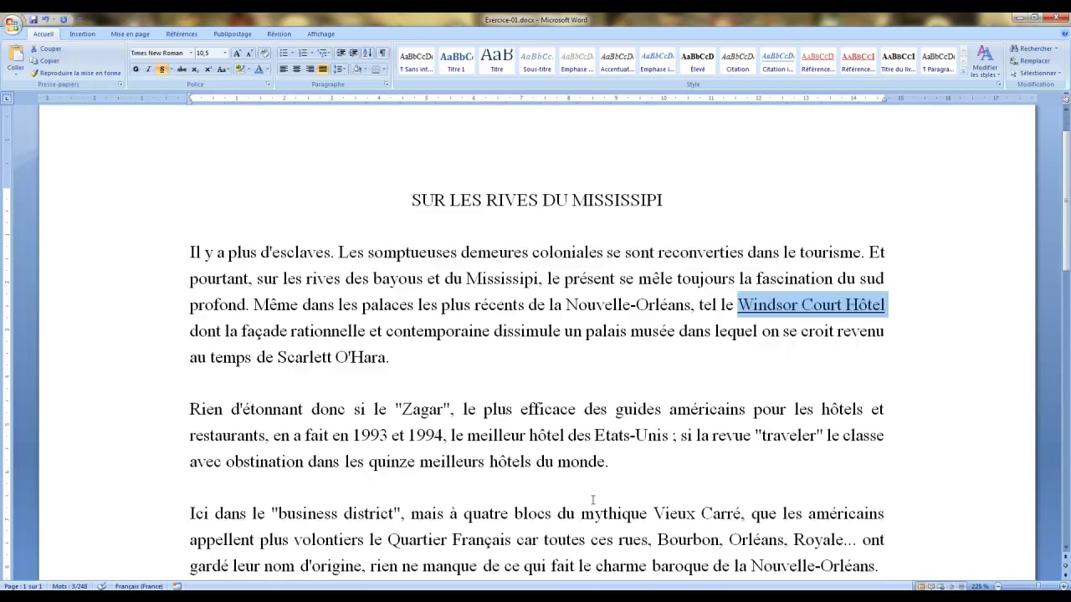
Step: Open the Find and Replace dialog and switch it to replacing text
{"action": "left_click", "coordinate": [1052, 49]}
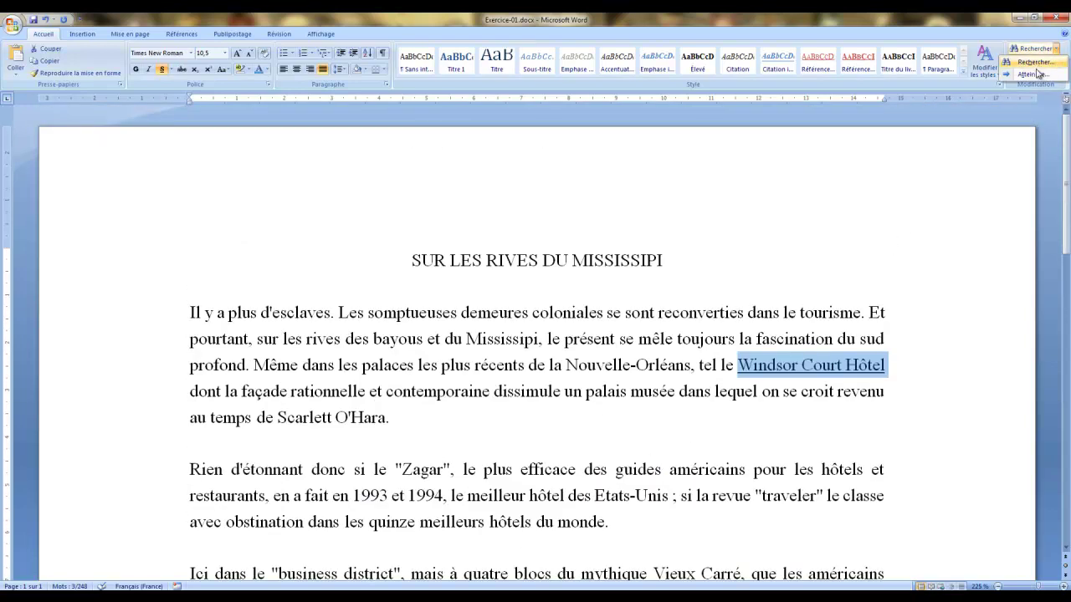
{"action": "left_click", "coordinate": [1037, 64]}
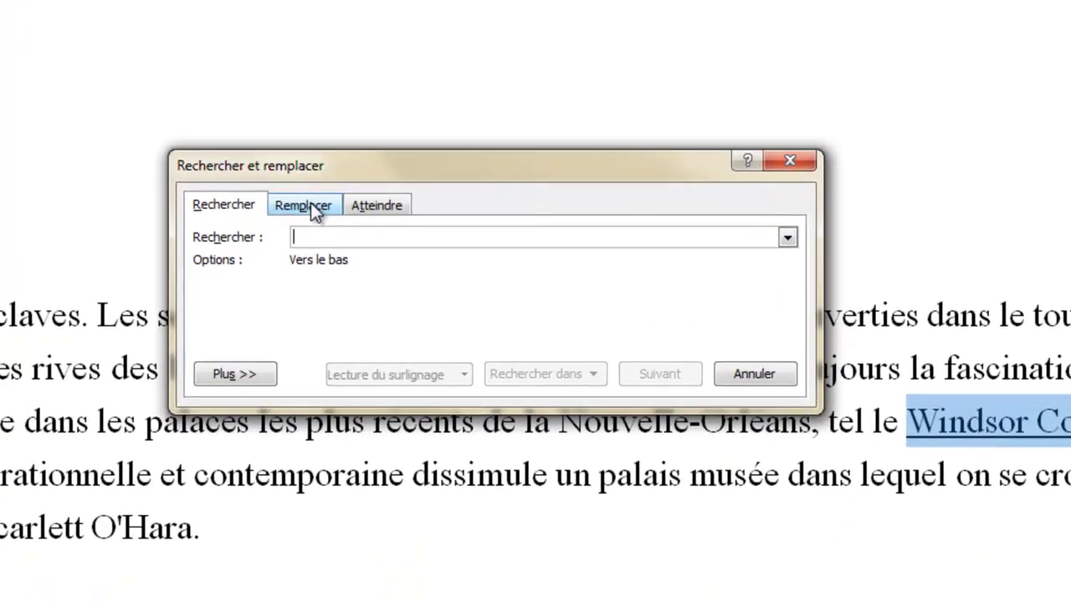
{"action": "left_click", "coordinate": [439, 258]}
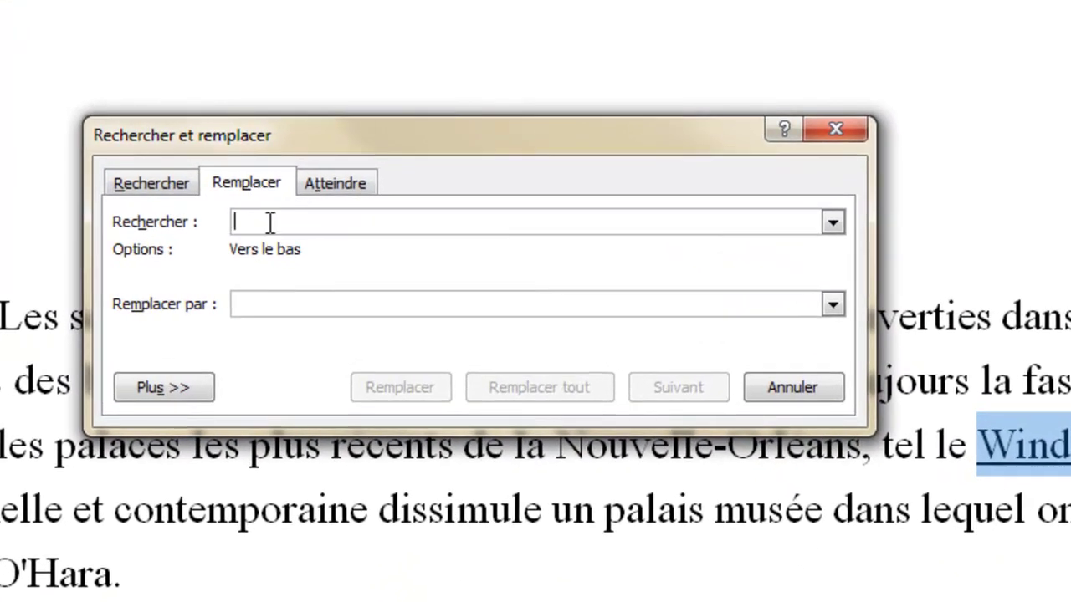
{"action": "right_click", "coordinate": [274, 223]}
{"action": "left_click", "coordinate": [370, 309]}
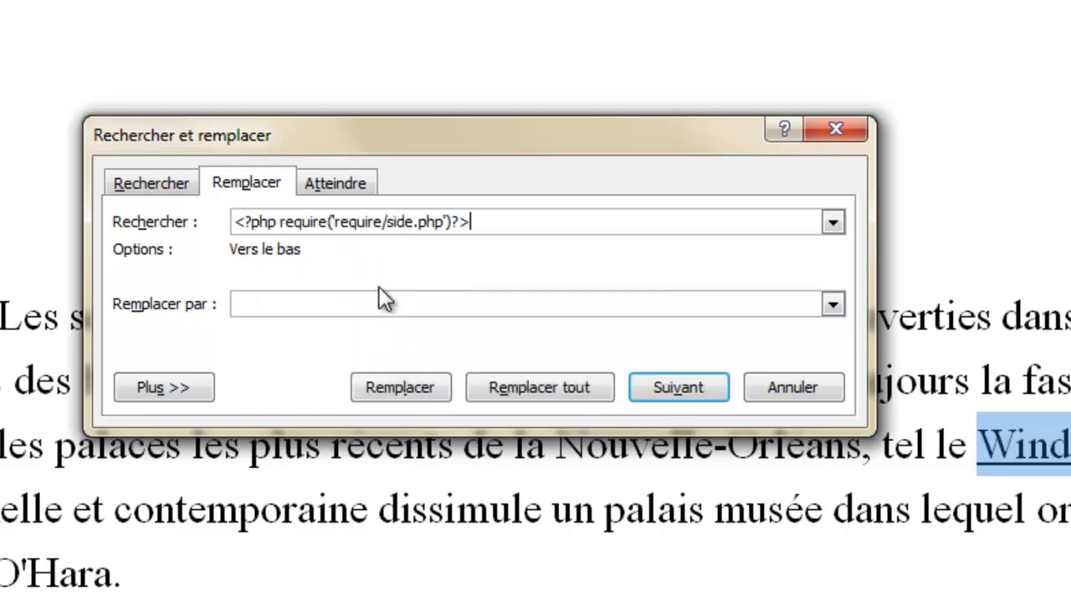
{"action": "left_click_drag", "start_coordinate": [487, 223], "coordinate": [26, 217]}
{"action": "key", "text": "Delete"}
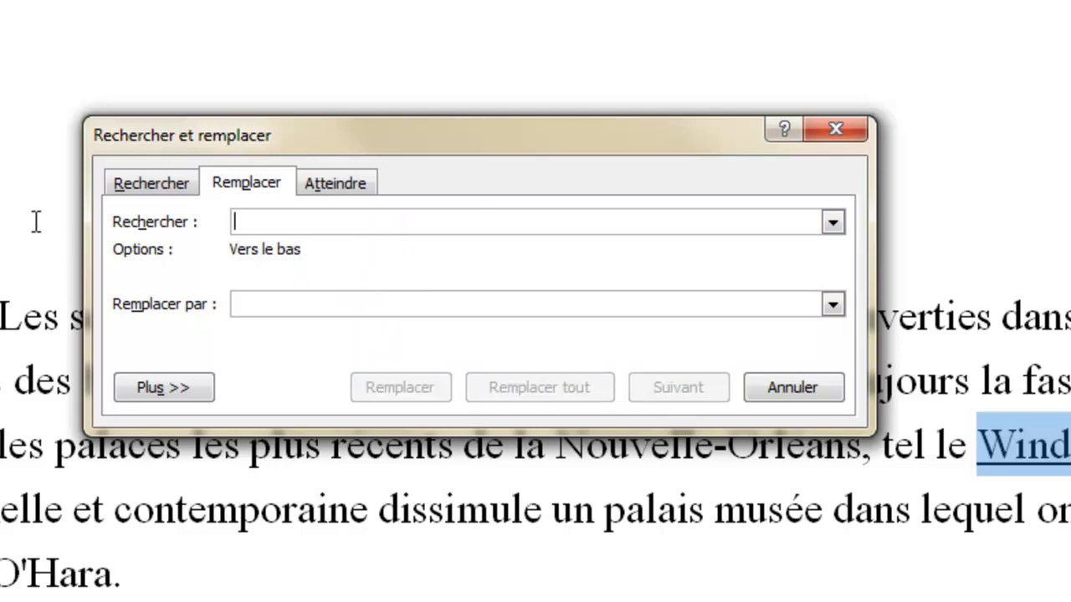
Step: Enter "Windsor Courts Hôtel" as the text to search for
{"action": "type", "text": "Win"}
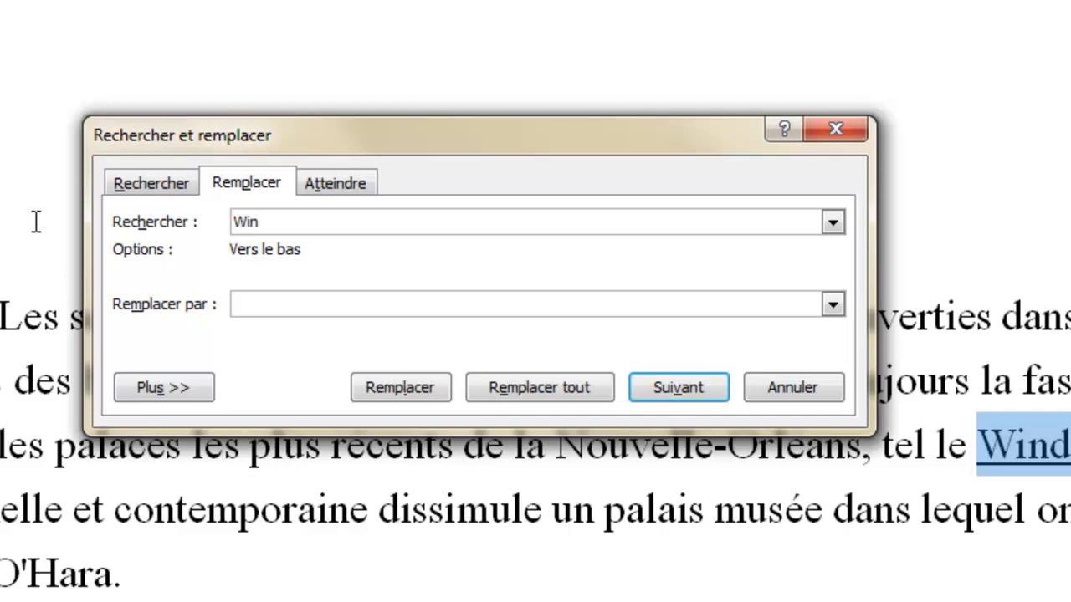
{"action": "type", "text": "dsor Coret"}
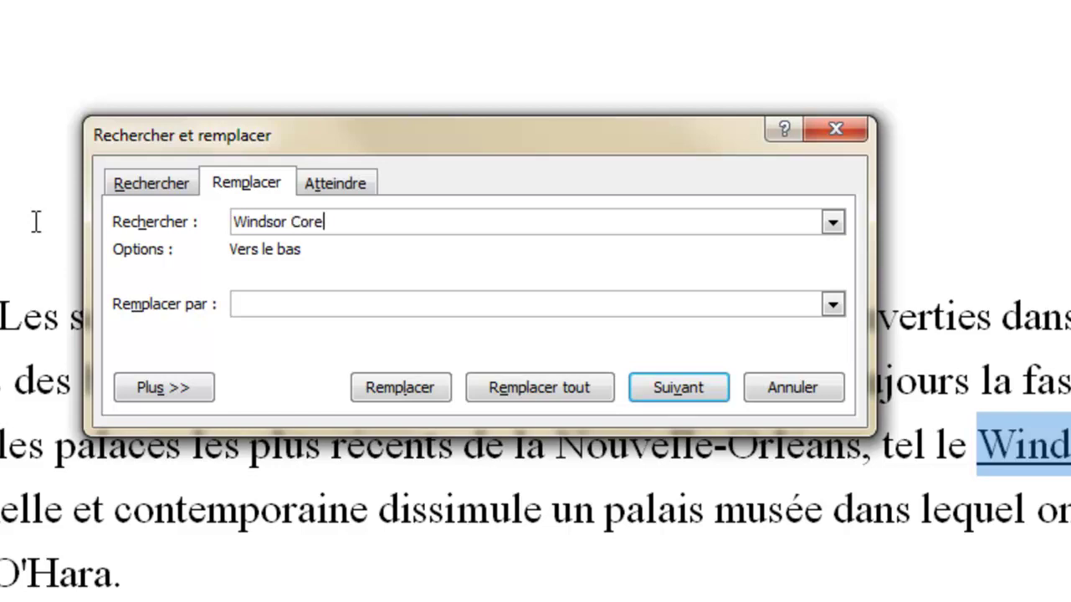
{"action": "key", "text": "BackSpace"}
{"action": "key", "text": "BackSpace"}
{"action": "type", "text": "urts Hôtel"}
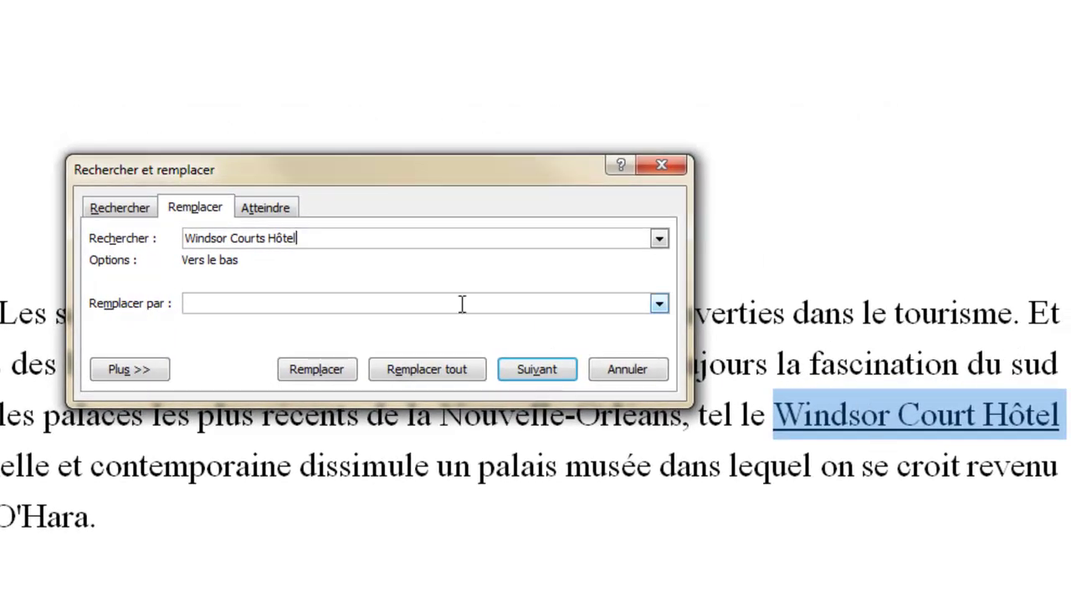
Step: Copy the search text "Windsor Courts Hôtel" and paste it as the replacement text
{"action": "left_click_drag", "start_coordinate": [306, 241], "coordinate": [162, 242]}
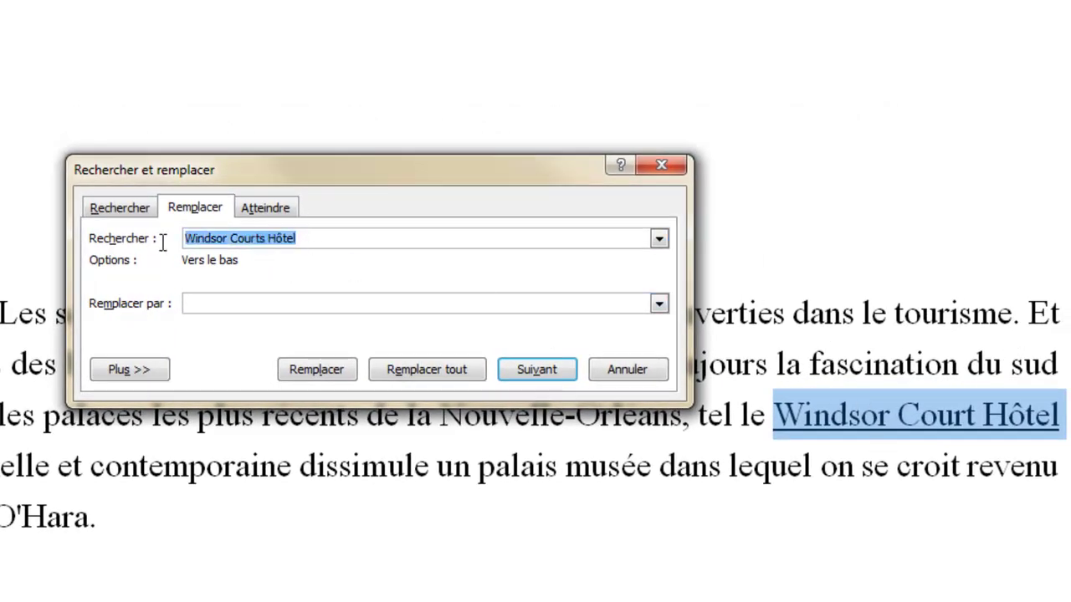
{"action": "right_click", "coordinate": [253, 239]}
{"action": "left_click", "coordinate": [292, 276]}
{"action": "left_click", "coordinate": [243, 304]}
{"action": "right_click", "coordinate": [242, 306]}
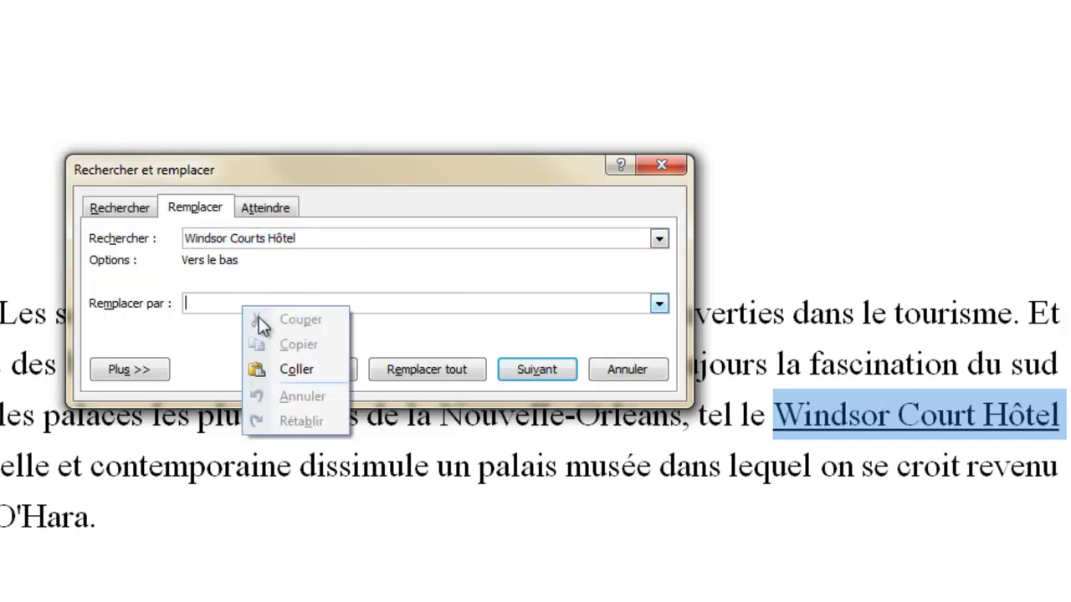
{"action": "left_click", "coordinate": [317, 368]}
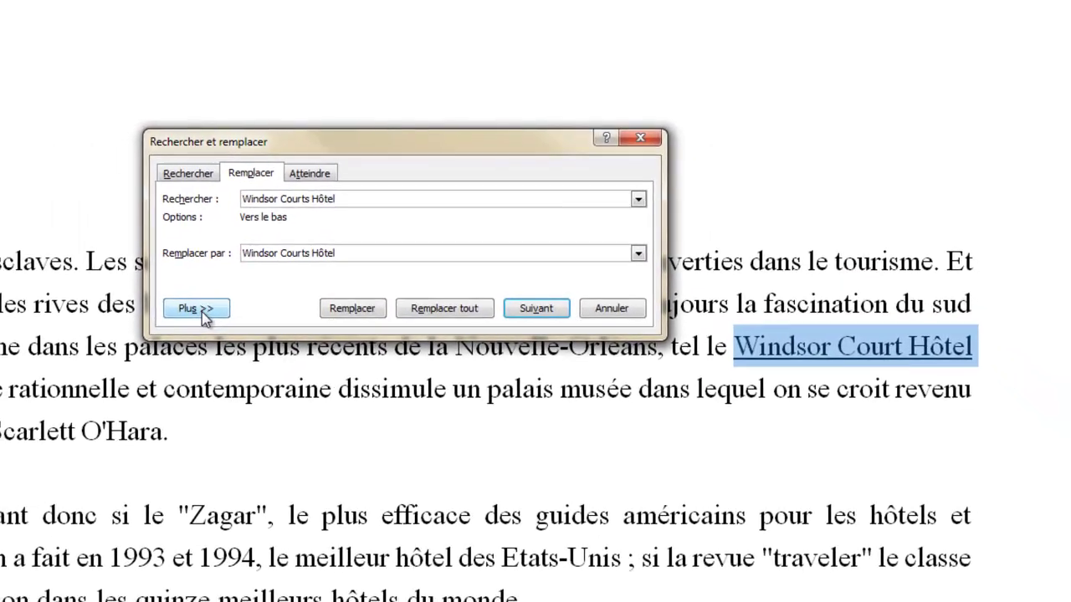
Step: Show the extra replace options and give the replacement text a single-line underline in its font format
{"action": "left_click", "coordinate": [167, 344]}
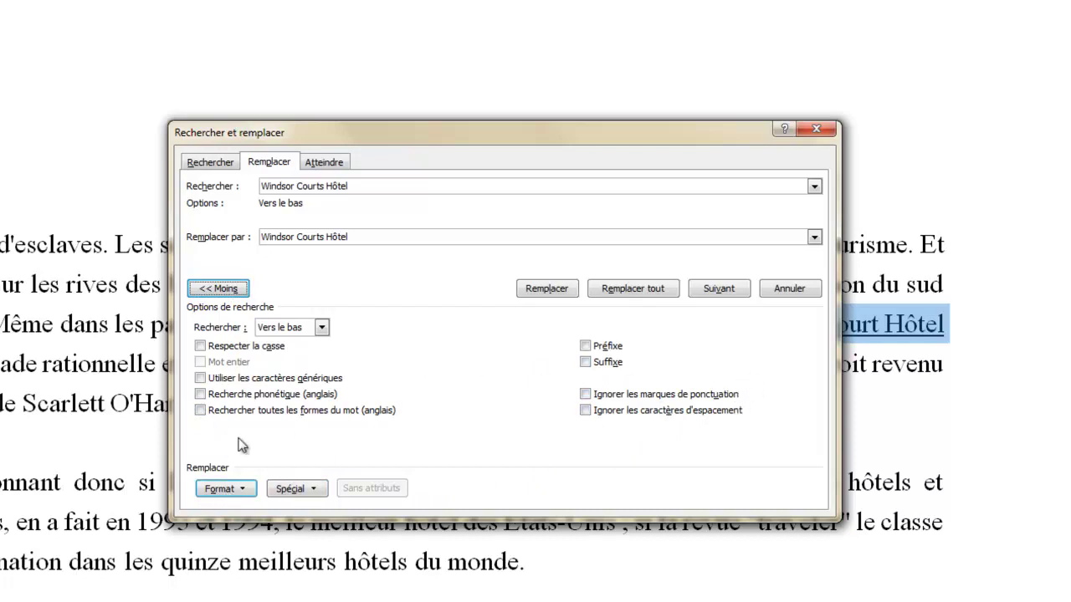
{"action": "left_click", "coordinate": [231, 492]}
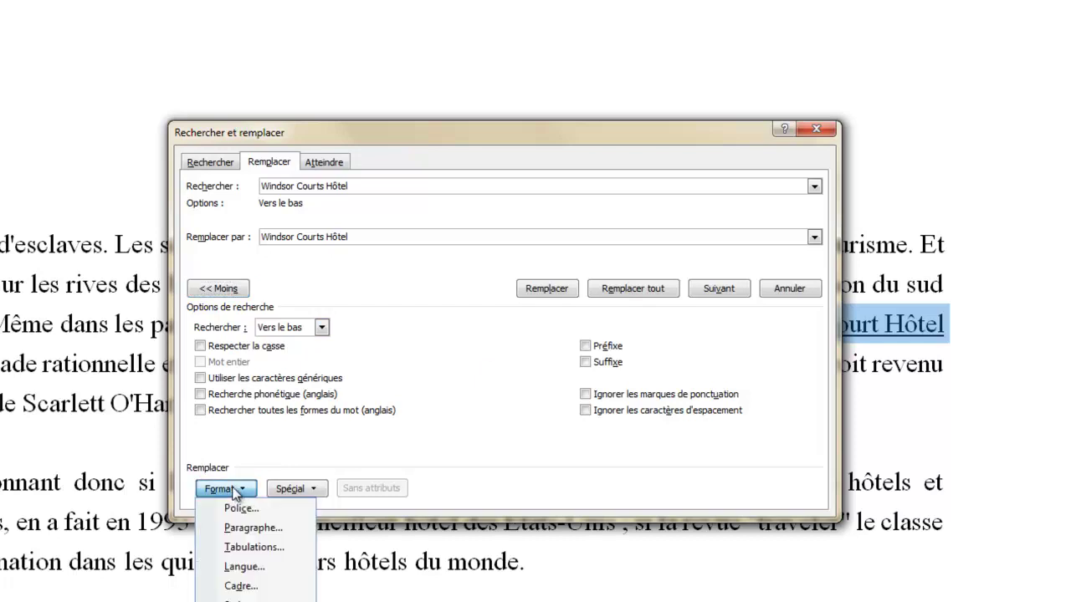
{"action": "left_click", "coordinate": [363, 237]}
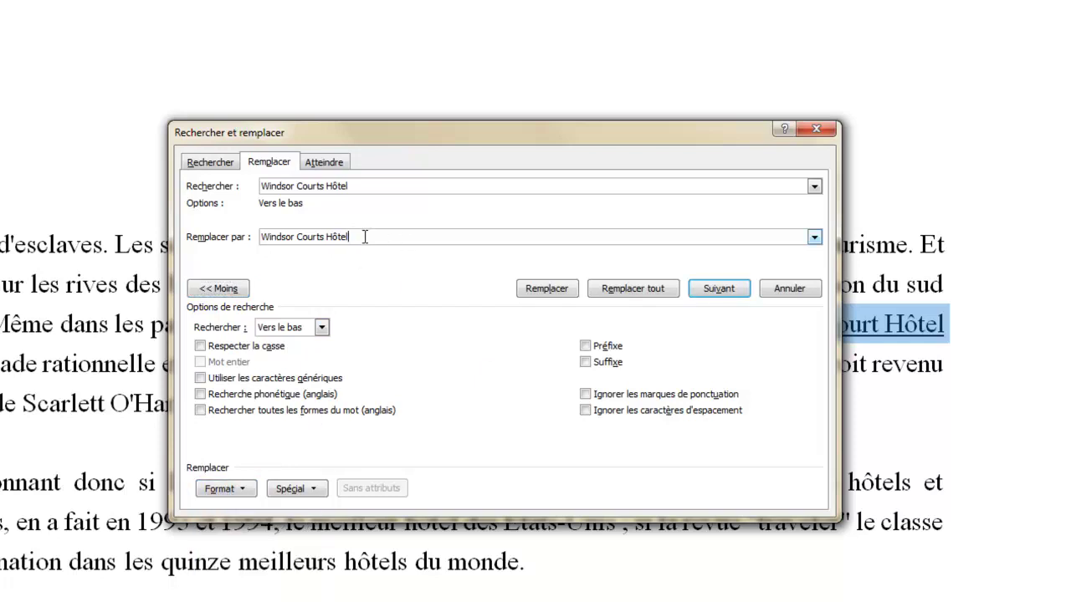
{"action": "left_click", "coordinate": [238, 492]}
{"action": "left_click", "coordinate": [242, 508]}
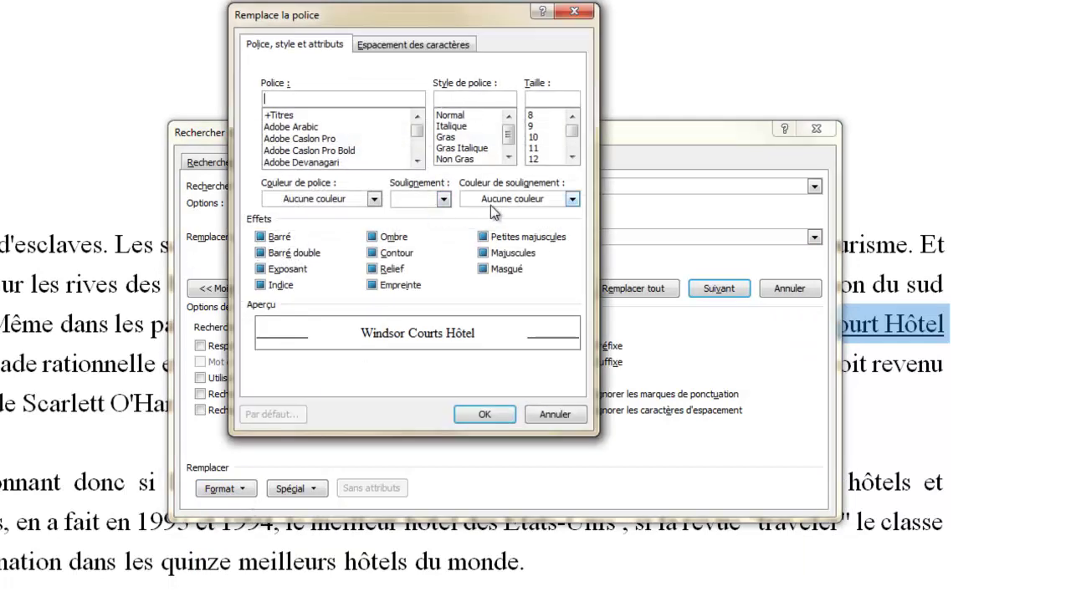
{"action": "left_click", "coordinate": [443, 199]}
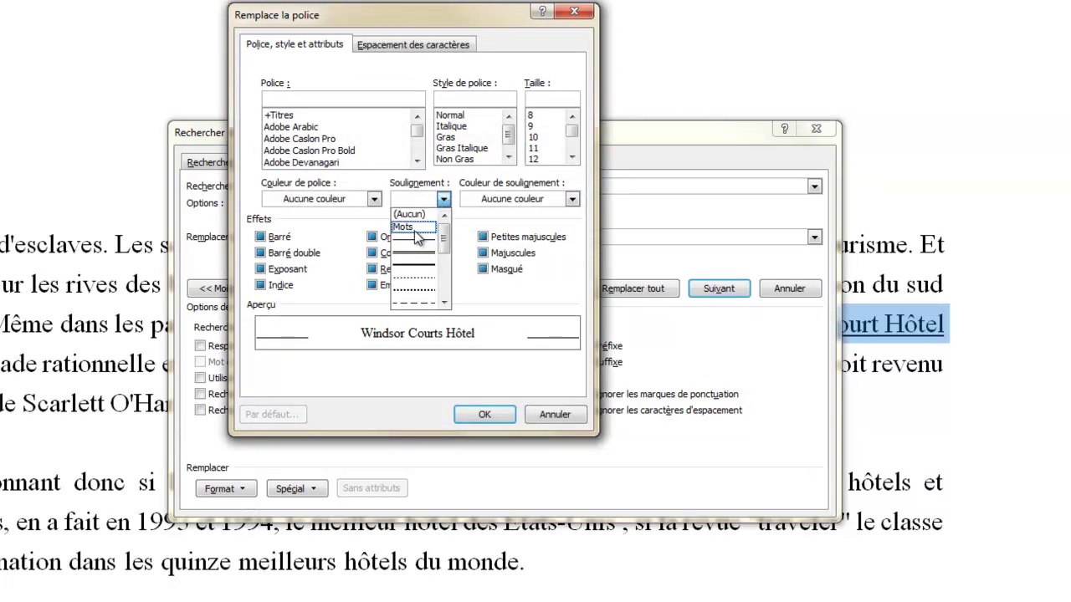
{"action": "left_click", "coordinate": [409, 241]}
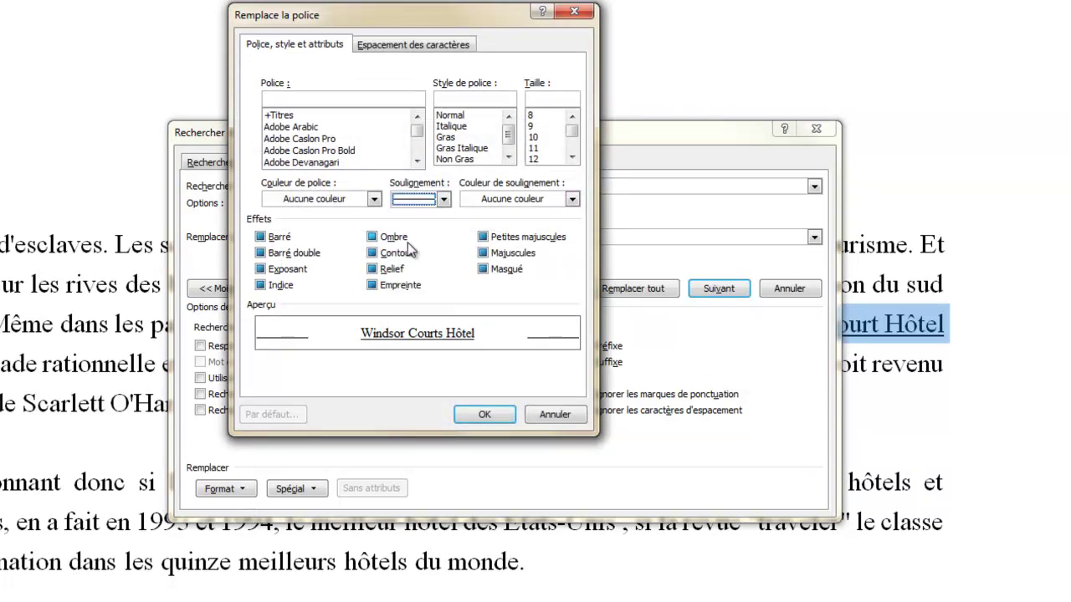
{"action": "left_click", "coordinate": [491, 420]}
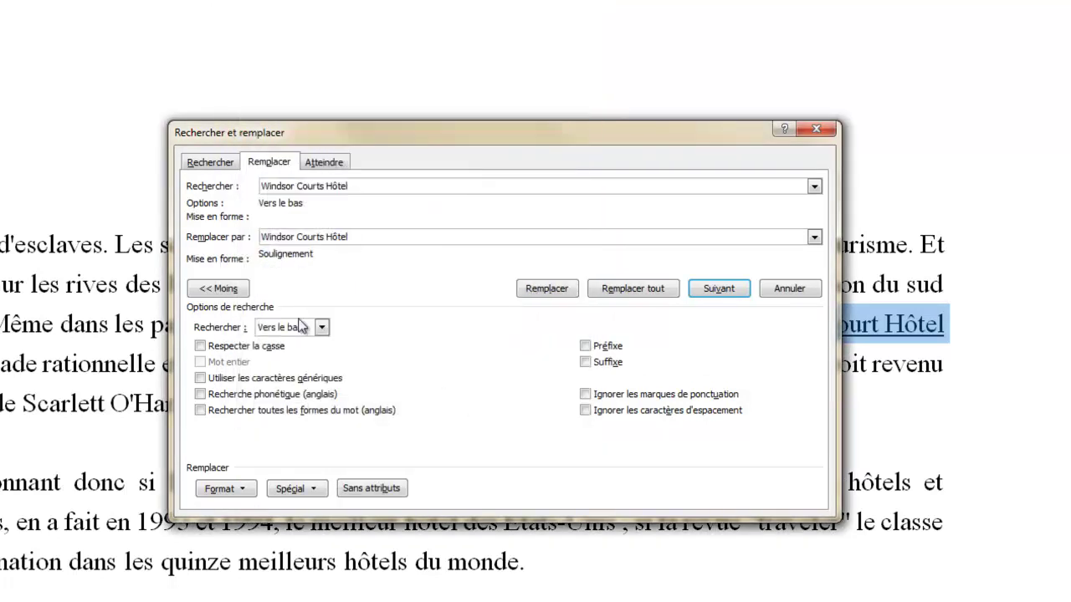
{"action": "left_click", "coordinate": [244, 489]}
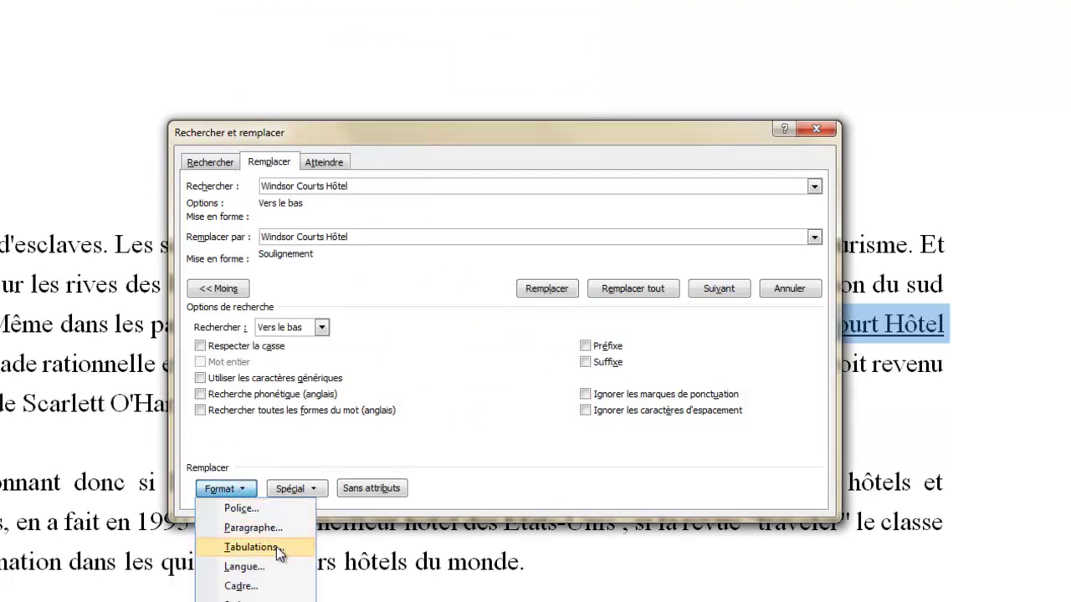
{"action": "left_click", "coordinate": [519, 457]}
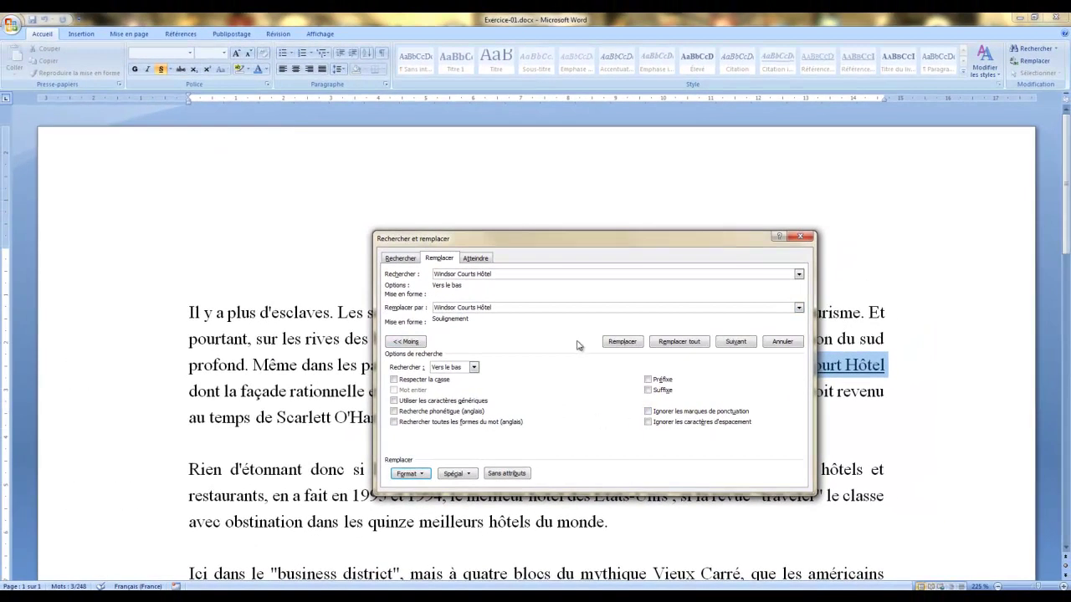
Step: Try to replace "Windsor Courts Hôtel" with its underlined version, continuing the search through the whole document
{"action": "left_click", "coordinate": [621, 342]}
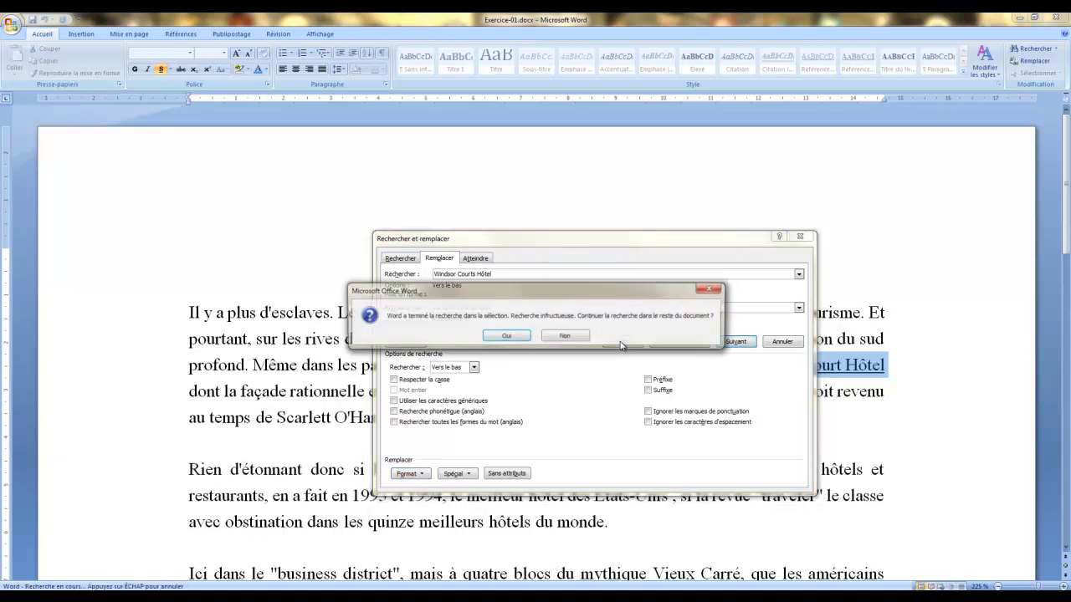
{"action": "left_click", "coordinate": [507, 336]}
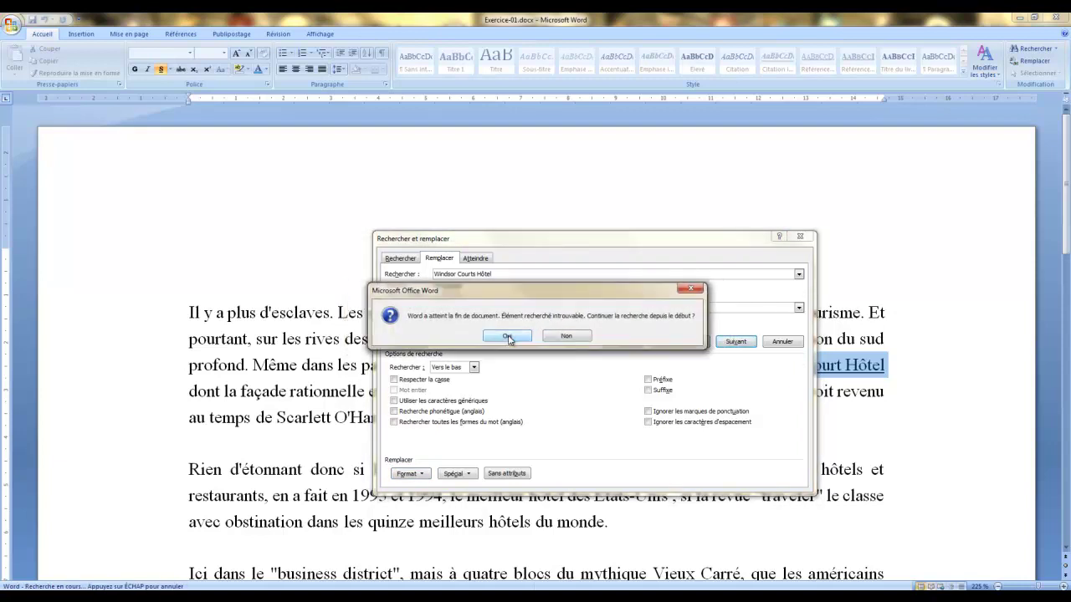
{"action": "left_click", "coordinate": [507, 336]}
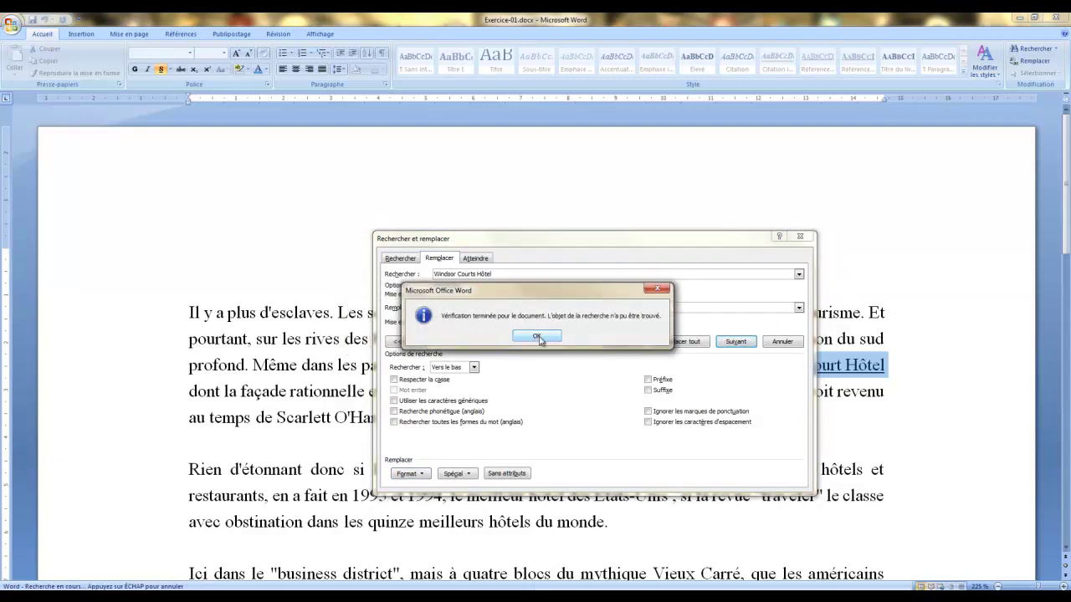
{"action": "left_click", "coordinate": [537, 337]}
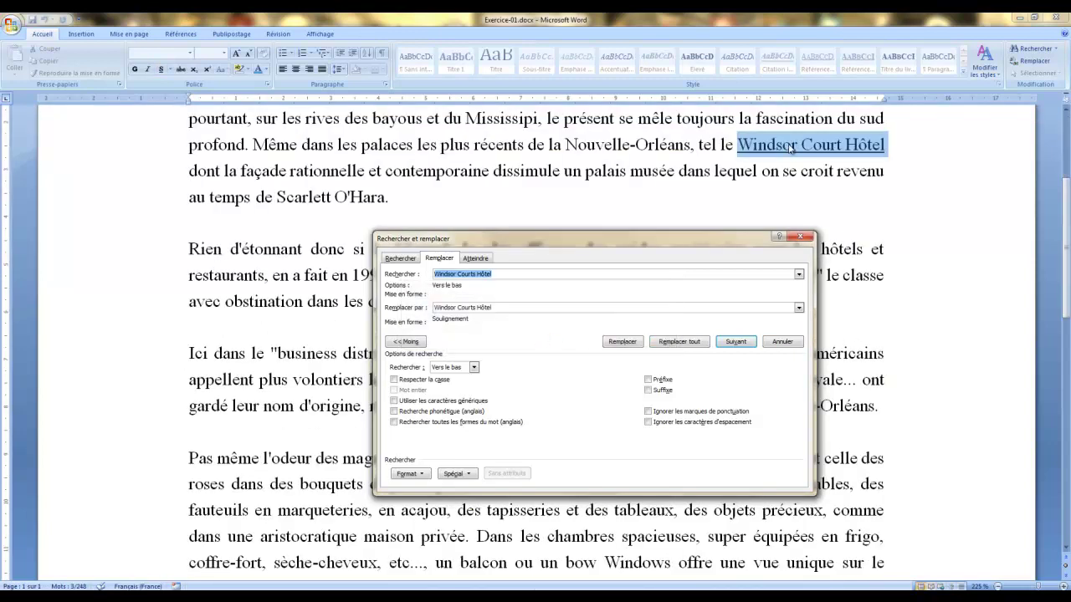
Step: Remove the underline from the selected "Windsor Court Hôtel" in the text and try the same replacement again
{"action": "left_click", "coordinate": [161, 70]}
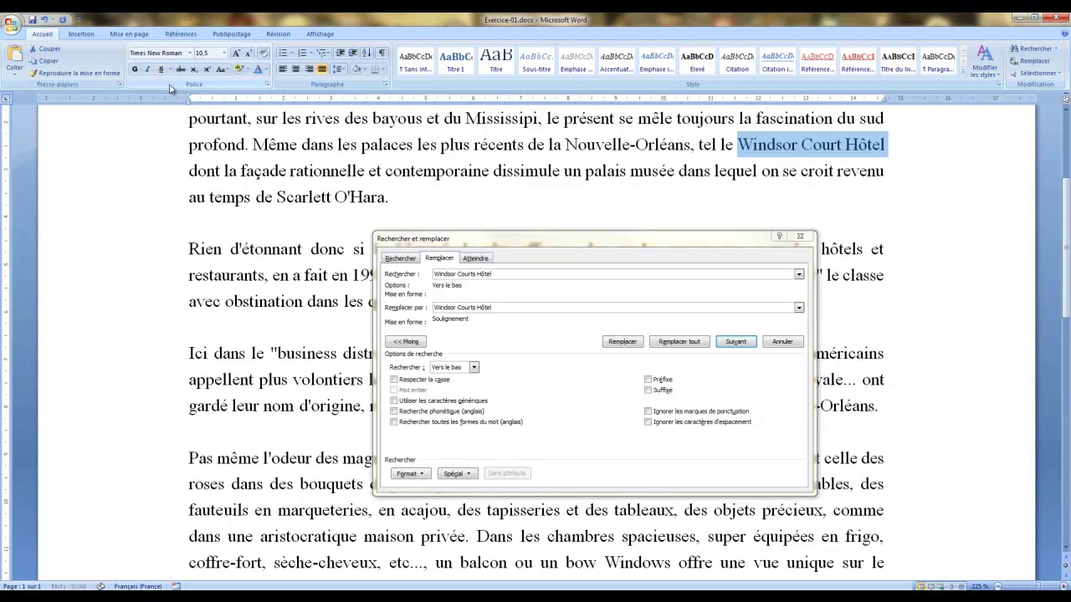
{"action": "left_click", "coordinate": [629, 343]}
{"action": "left_click", "coordinate": [492, 335]}
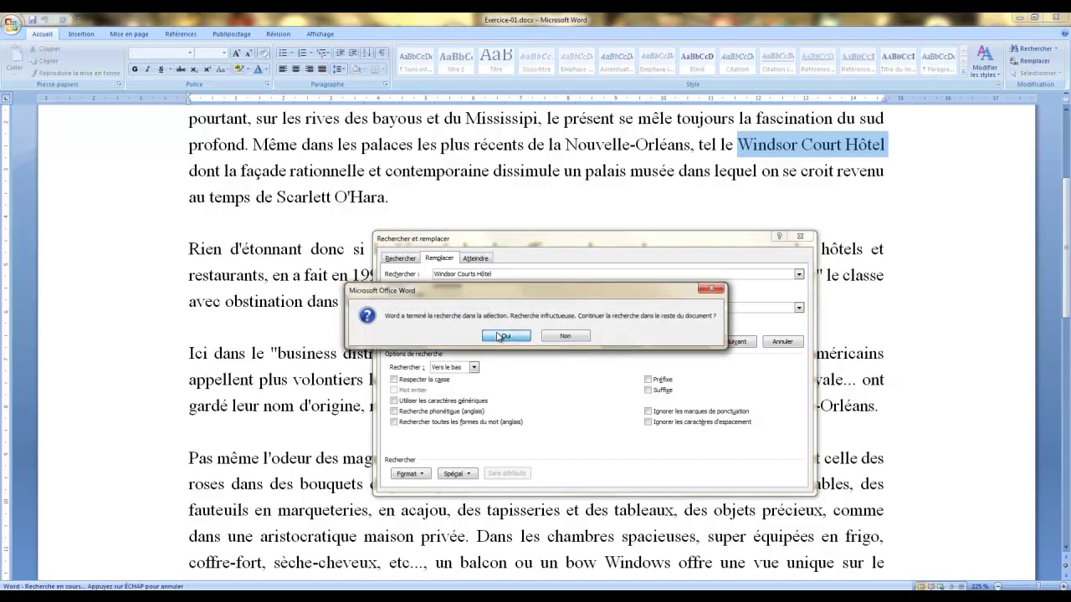
{"action": "left_click", "coordinate": [497, 337]}
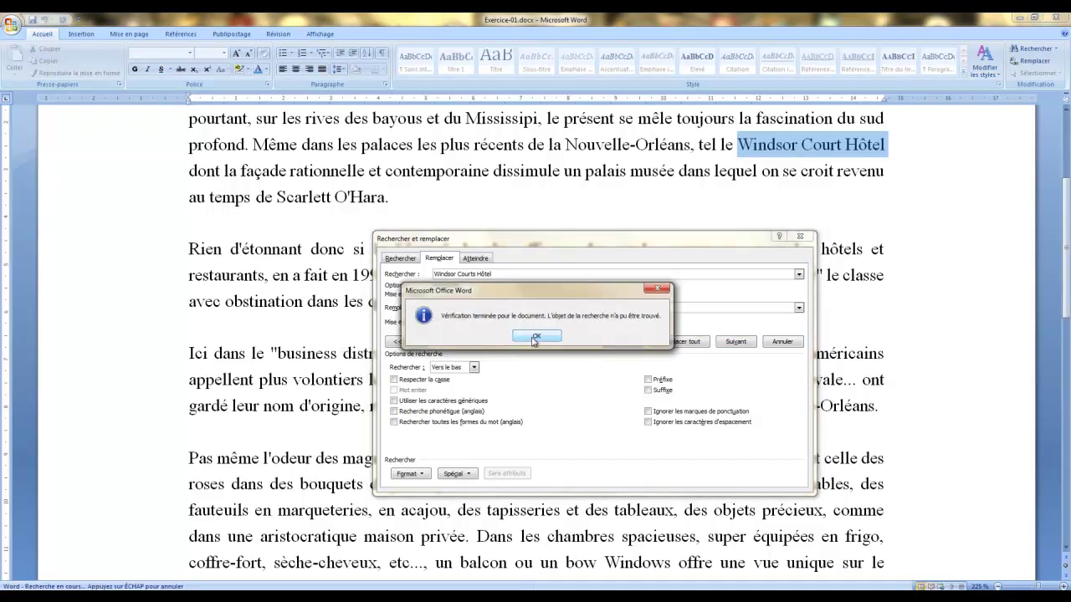
{"action": "left_click", "coordinate": [534, 338]}
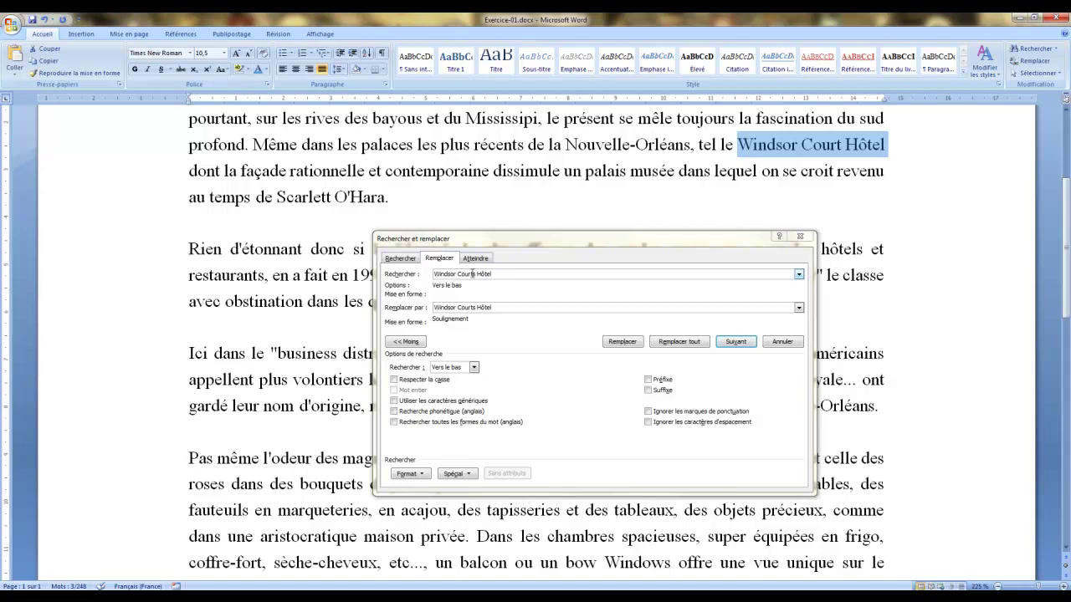
Step: Correct the search text to "Windsor Court Hôtel" and replace its occurrence with the underlined "Windsor Courts Hôtel", searching the whole document
{"action": "left_click", "coordinate": [473, 274]}
{"action": "left_click", "coordinate": [474, 273]}
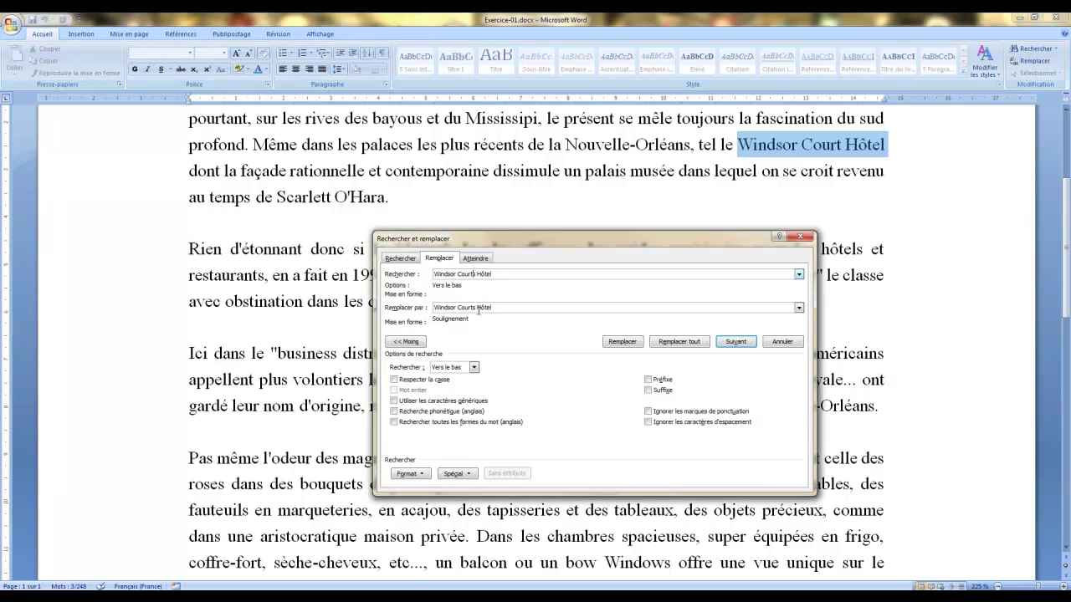
{"action": "key", "text": "BackSpace"}
{"action": "left_click", "coordinate": [619, 342]}
{"action": "left_click", "coordinate": [624, 345]}
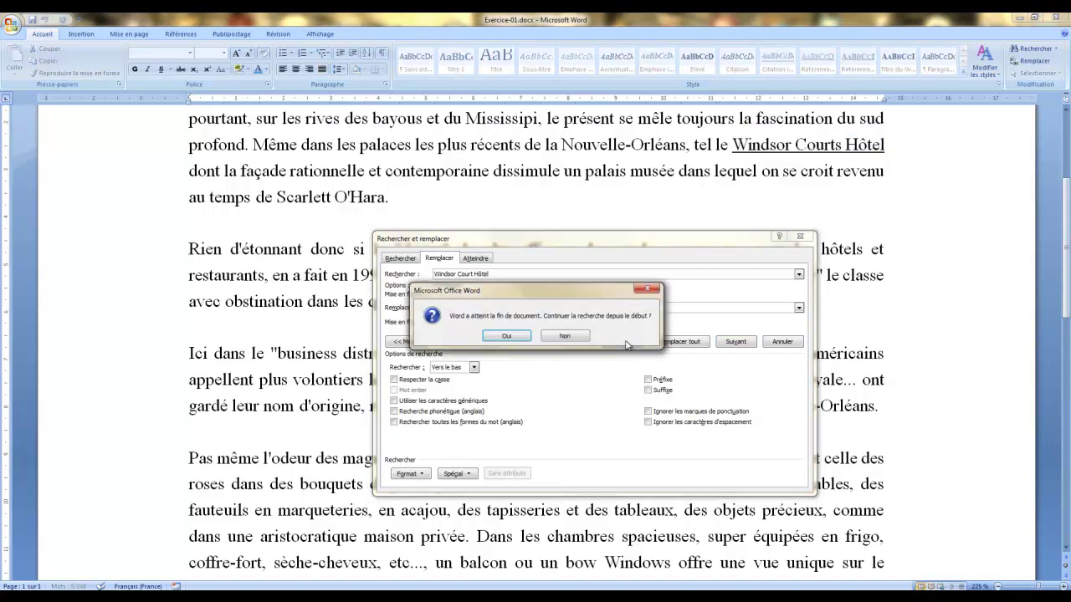
{"action": "left_click", "coordinate": [511, 337]}
{"action": "left_click", "coordinate": [539, 338]}
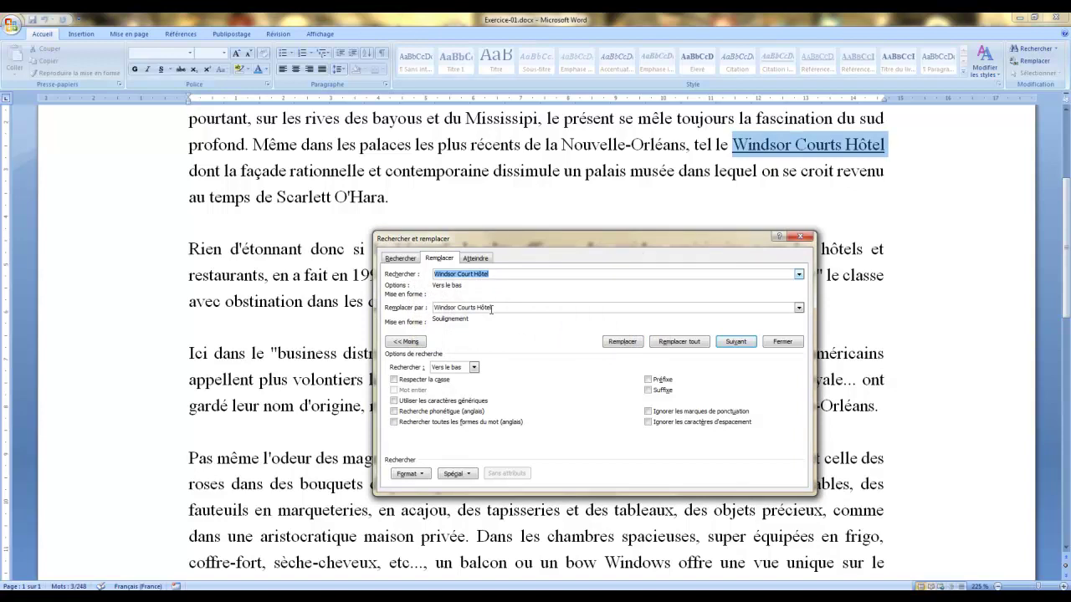
Step: Replace "Etats-Unis" with the underlined text "Etatys-Unis", extending the search and the replace-all through the whole document
{"action": "type", "text": "Et"}
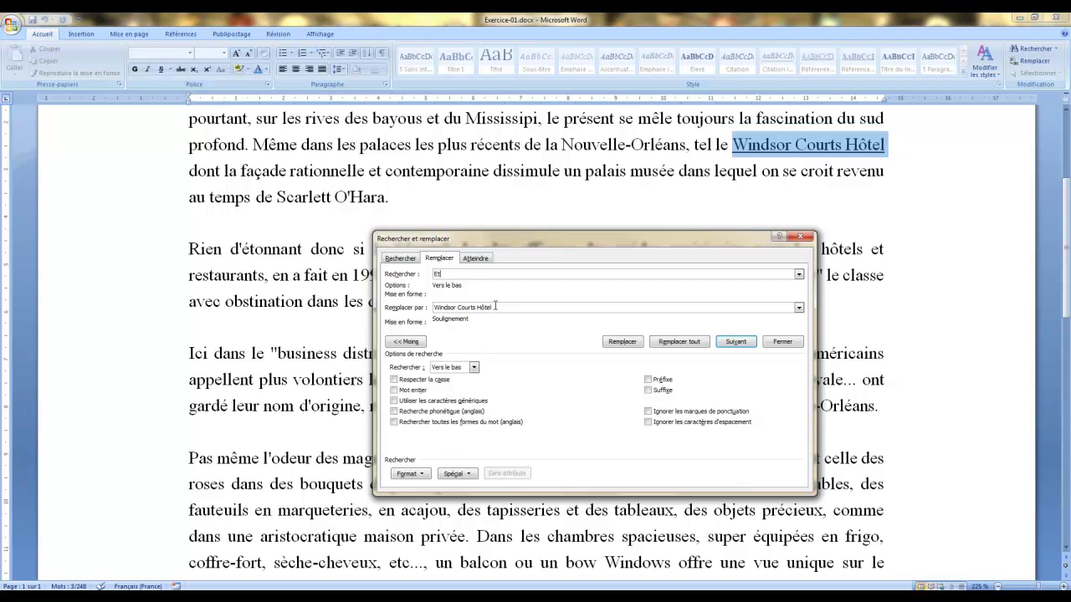
{"action": "type", "text": "ats-Unis"}
{"action": "left_click_drag", "start_coordinate": [512, 307], "coordinate": [352, 308]}
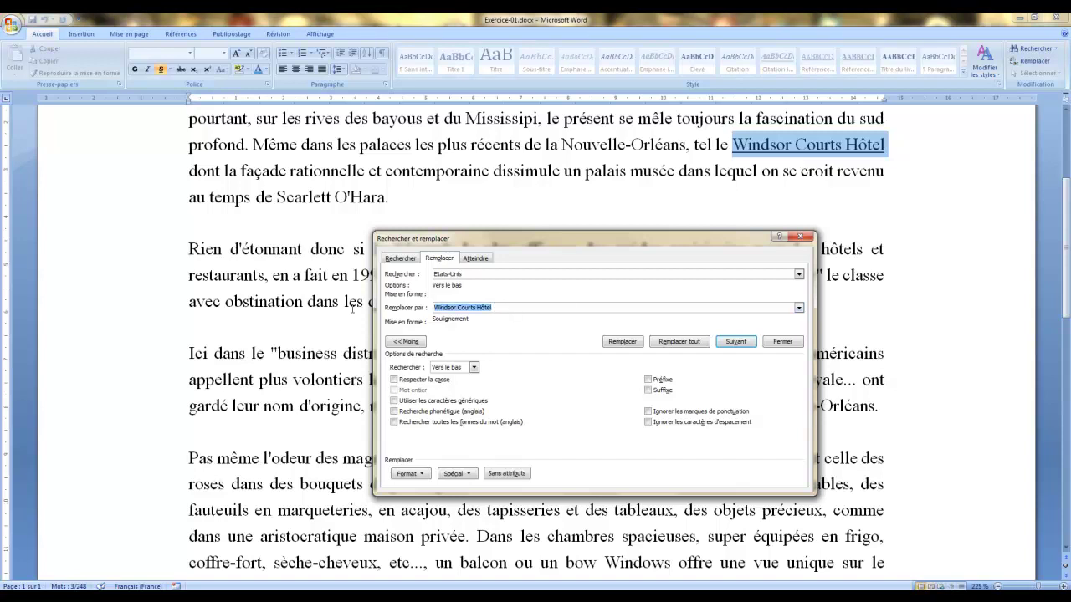
{"action": "type", "text": "Etatys-Unis"}
{"action": "left_click", "coordinate": [735, 342]}
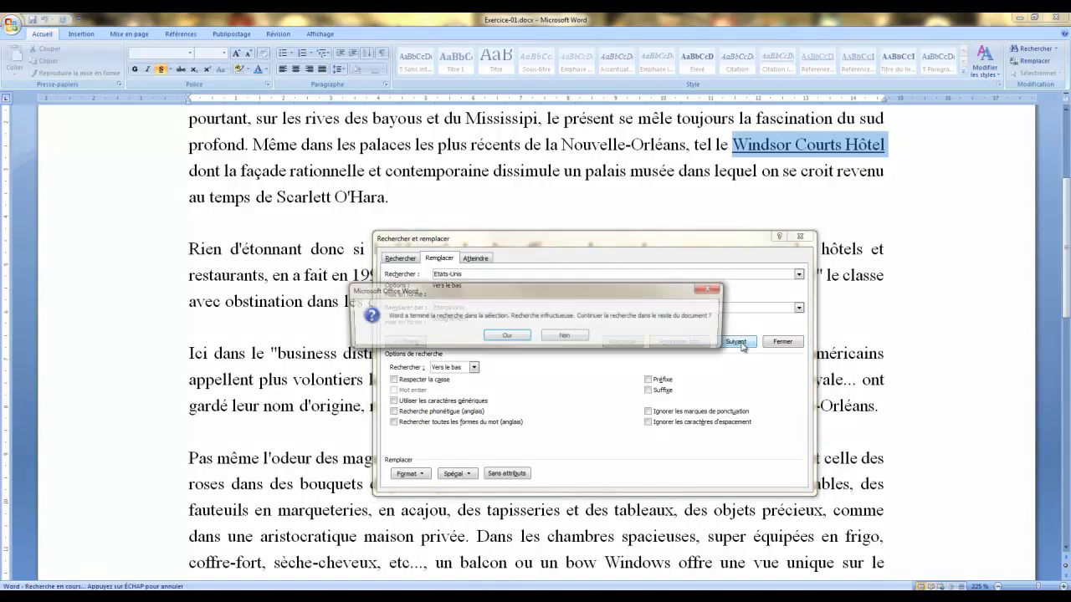
{"action": "left_click", "coordinate": [507, 338]}
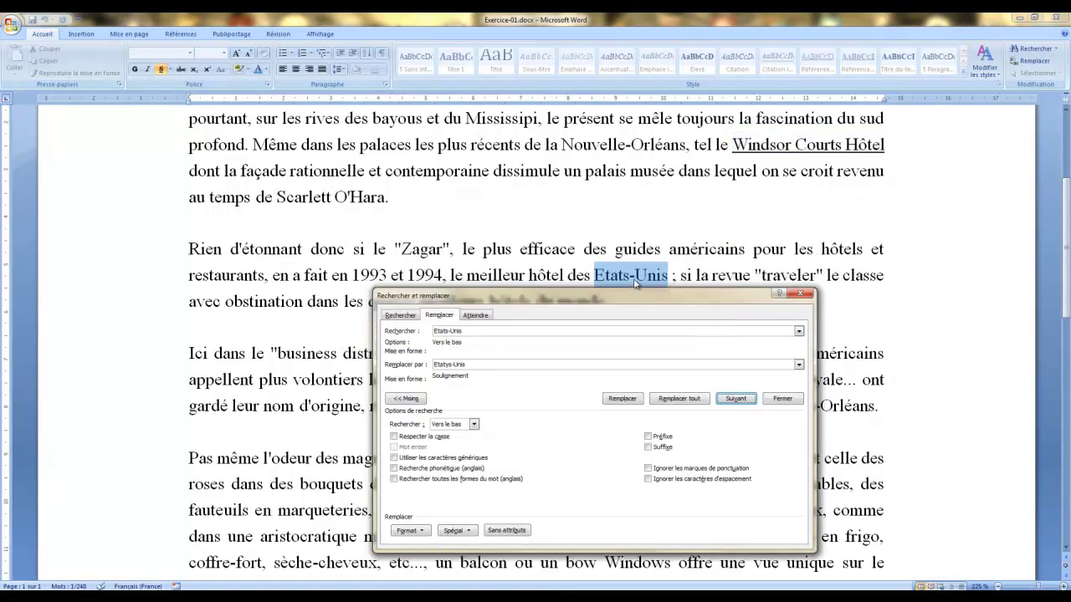
{"action": "left_click", "coordinate": [622, 400]}
{"action": "left_click", "coordinate": [511, 337]}
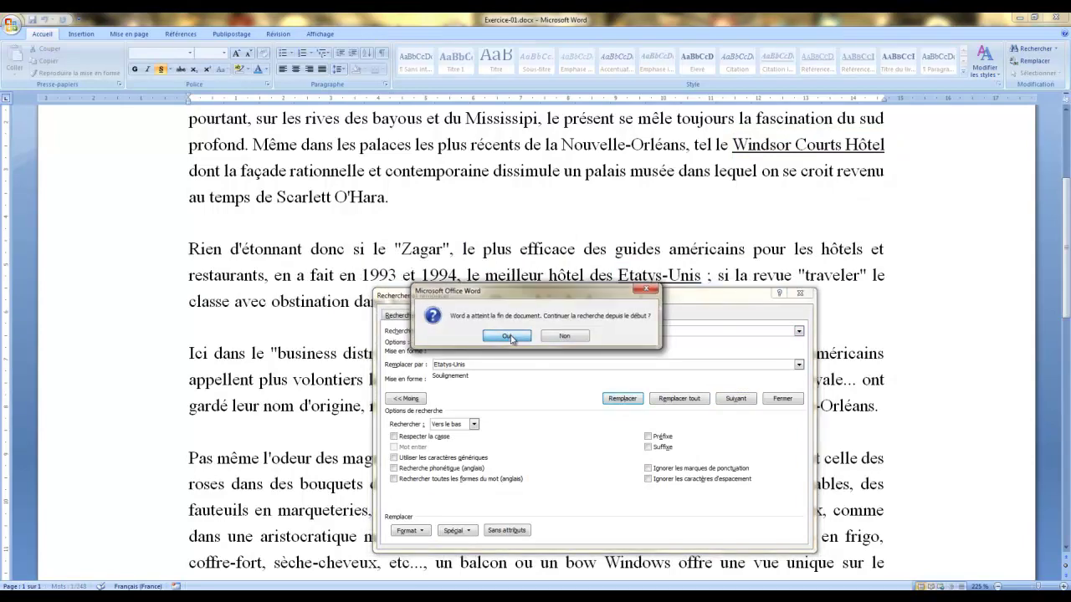
{"action": "left_click", "coordinate": [528, 338]}
{"action": "left_click", "coordinate": [679, 400]}
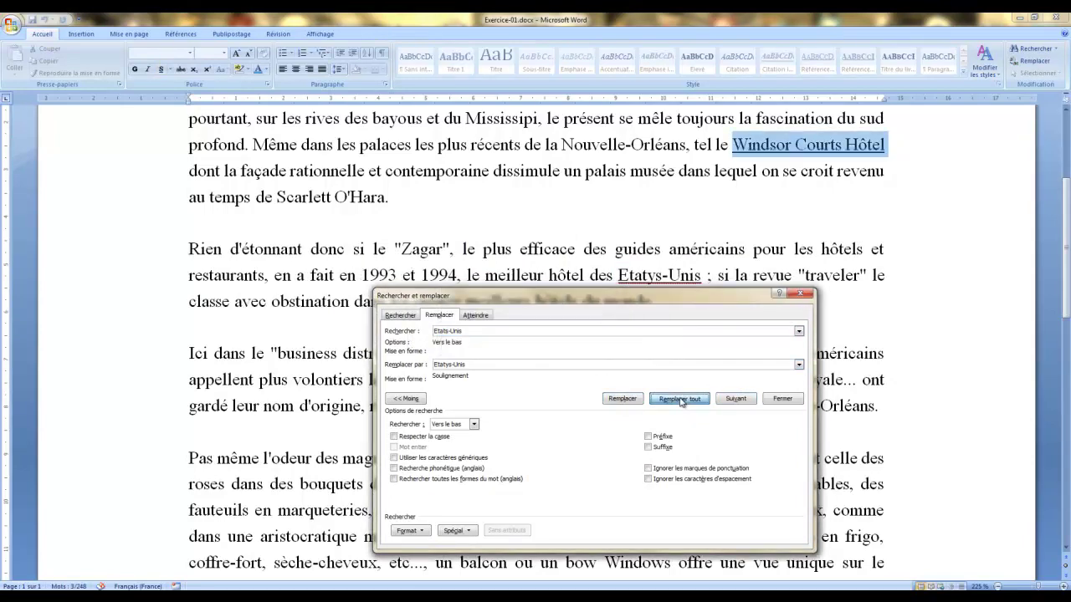
{"action": "left_click", "coordinate": [502, 338]}
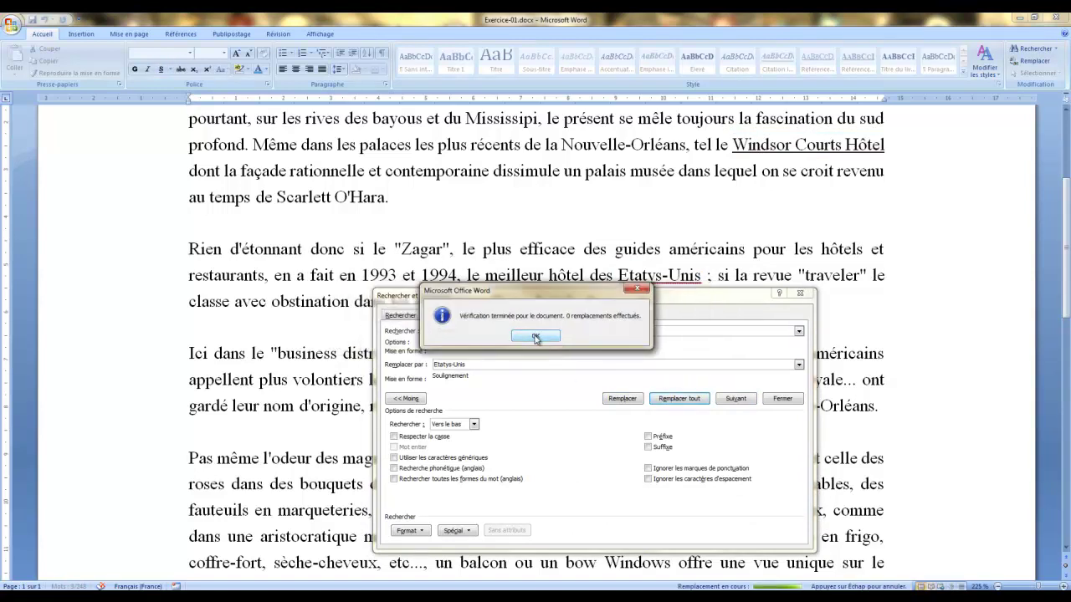
{"action": "left_click", "coordinate": [537, 337]}
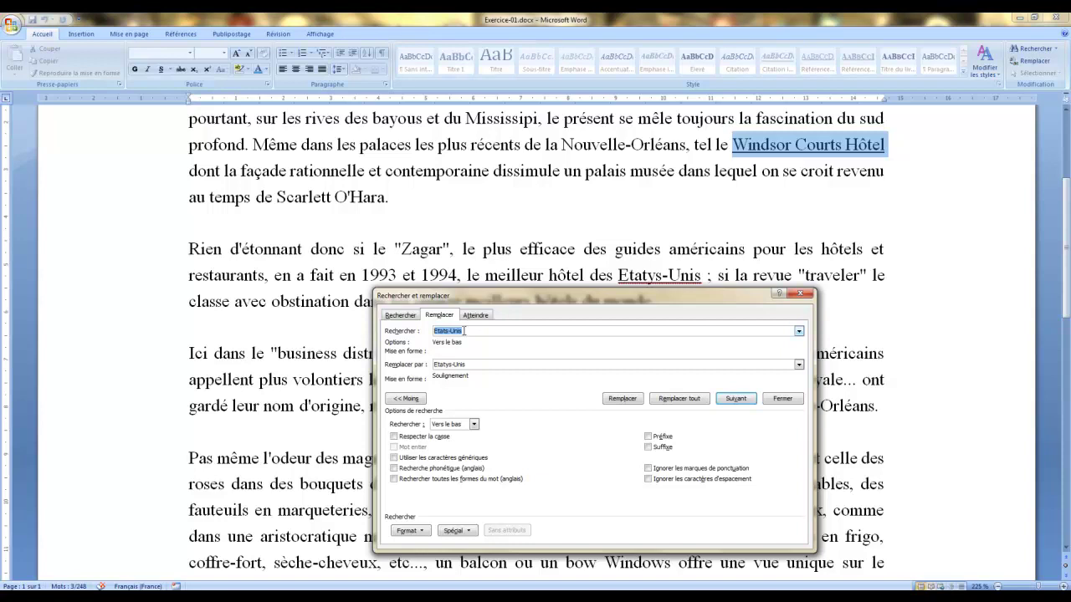
Step: Try to replace all occurrences of "Nouvelles Orléans" with an underlined "Nouvelles Orléans" throughout the document
{"action": "type", "text": "Nouvelles Orléans"}
{"action": "key", "text": "Tab"}
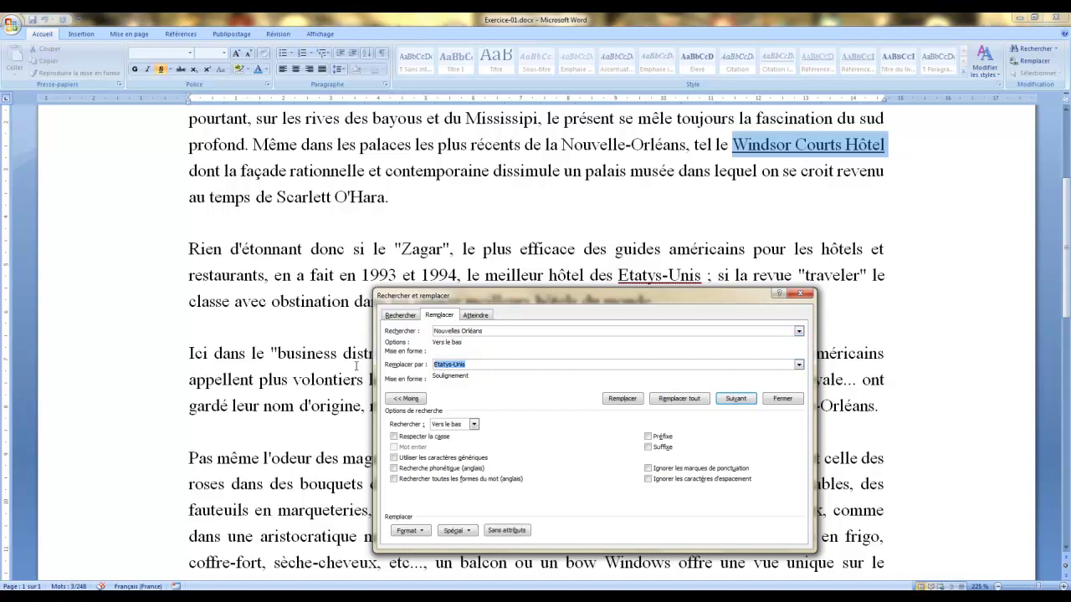
{"action": "type", "text": "Nouvelles Orléans"}
{"action": "left_click", "coordinate": [669, 401]}
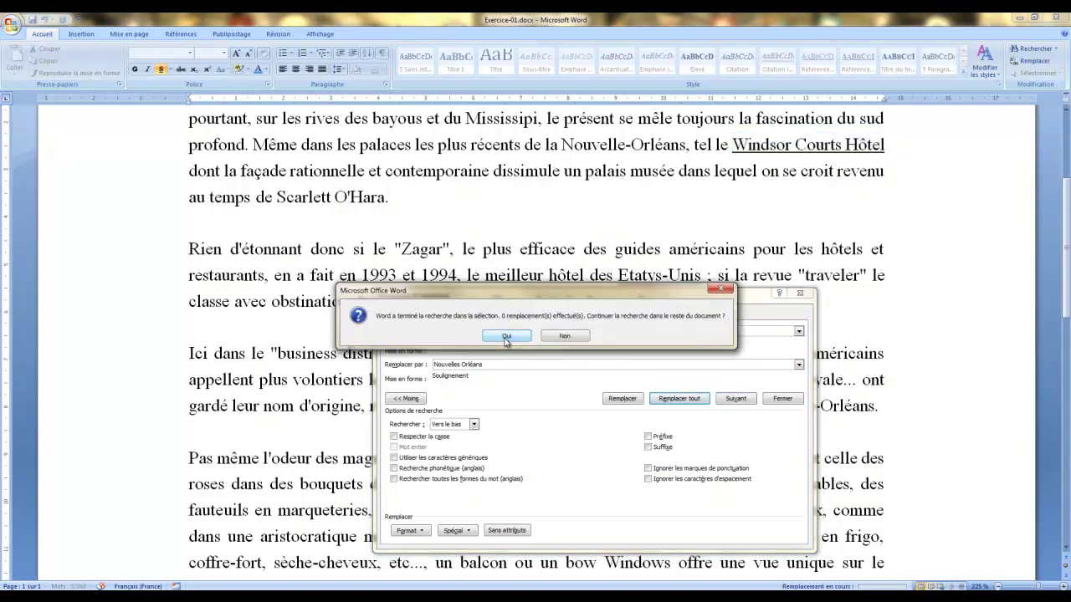
{"action": "left_click", "coordinate": [506, 335]}
{"action": "left_click", "coordinate": [506, 335]}
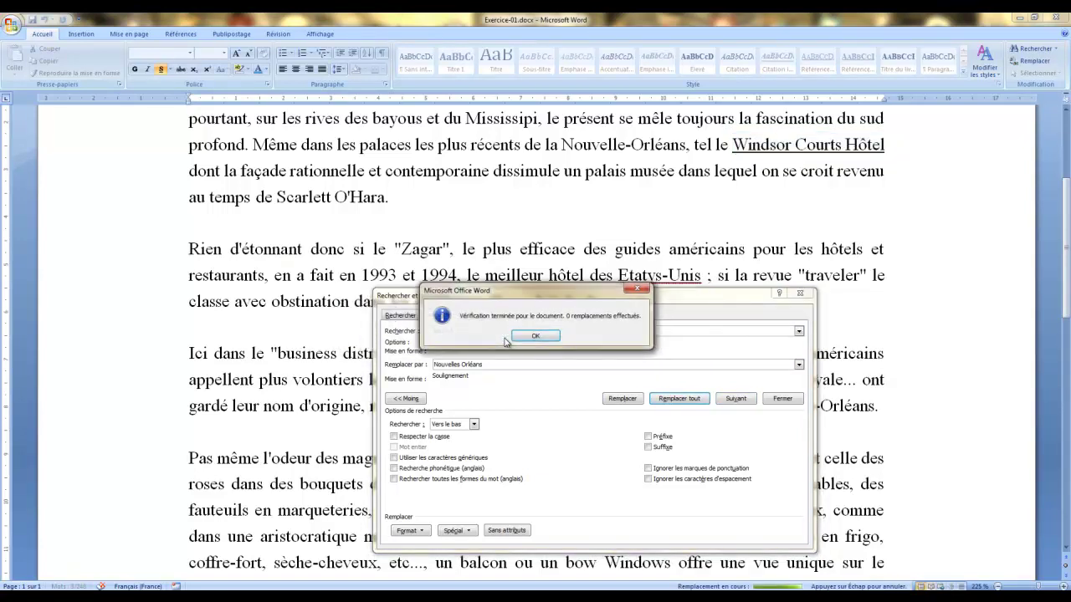
{"action": "left_click", "coordinate": [514, 338]}
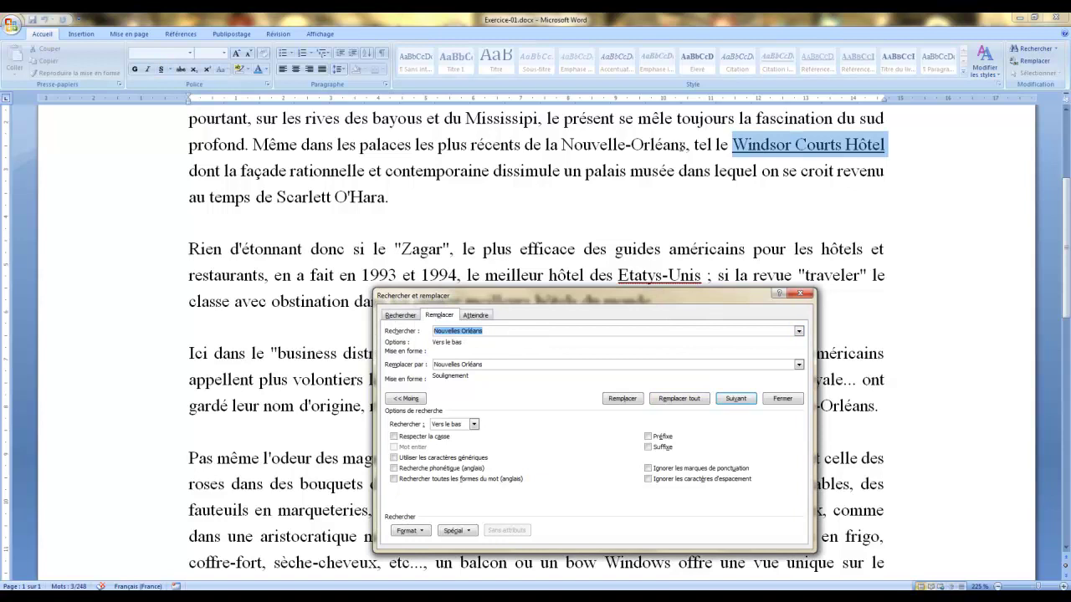
Step: Hyphenate both the search text and the replacement text as "Nouvelles-Orléans"
{"action": "left_click", "coordinate": [626, 145]}
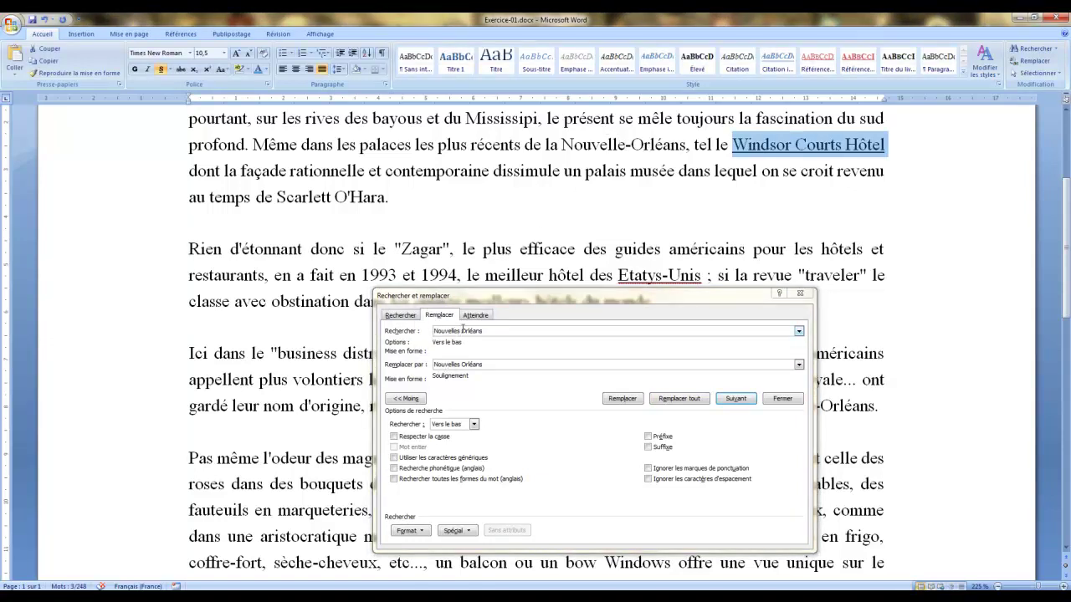
{"action": "left_click", "coordinate": [463, 333]}
{"action": "left_click", "coordinate": [461, 331]}
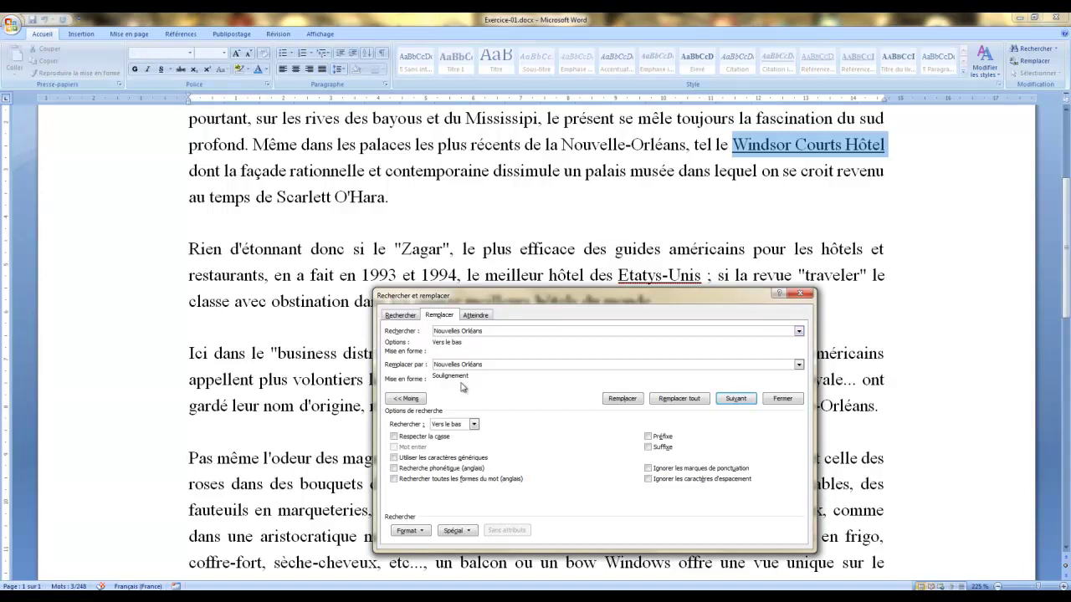
{"action": "key", "text": "BackSpace"}
{"action": "type", "text": "-"}
{"action": "key", "text": "Delete"}
{"action": "left_click", "coordinate": [458, 365]}
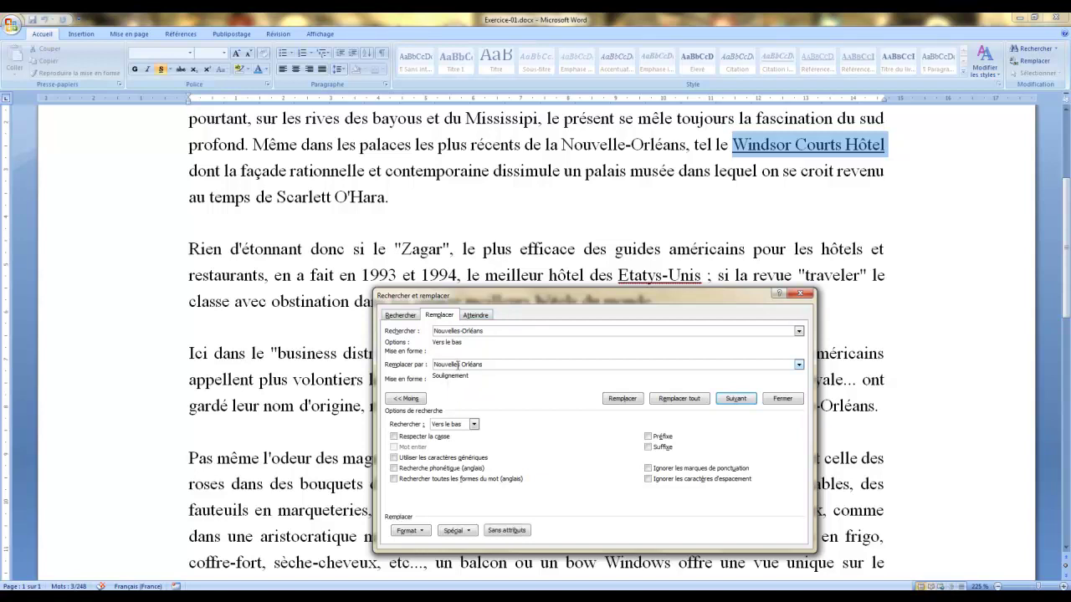
{"action": "key", "text": "Delete"}
{"action": "type", "text": "-"}
Step: Correct both the search text and the replacement text to the singular "Nouvelle-Orléans"
{"action": "left_click", "coordinate": [457, 331]}
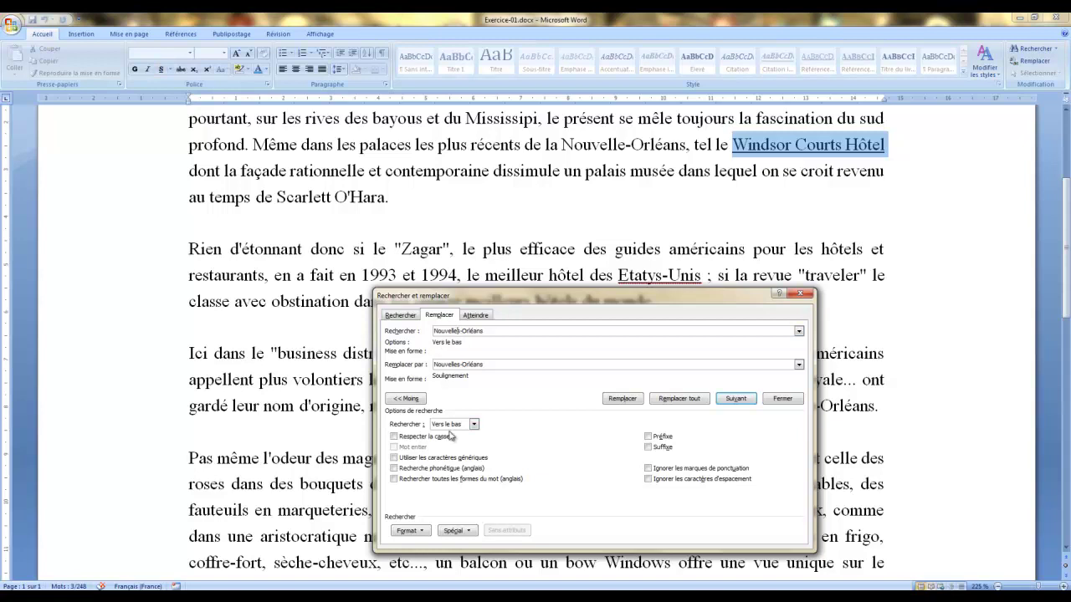
{"action": "key", "text": "BackSpace"}
{"action": "left_click", "coordinate": [458, 364]}
{"action": "type", "text": "s"}
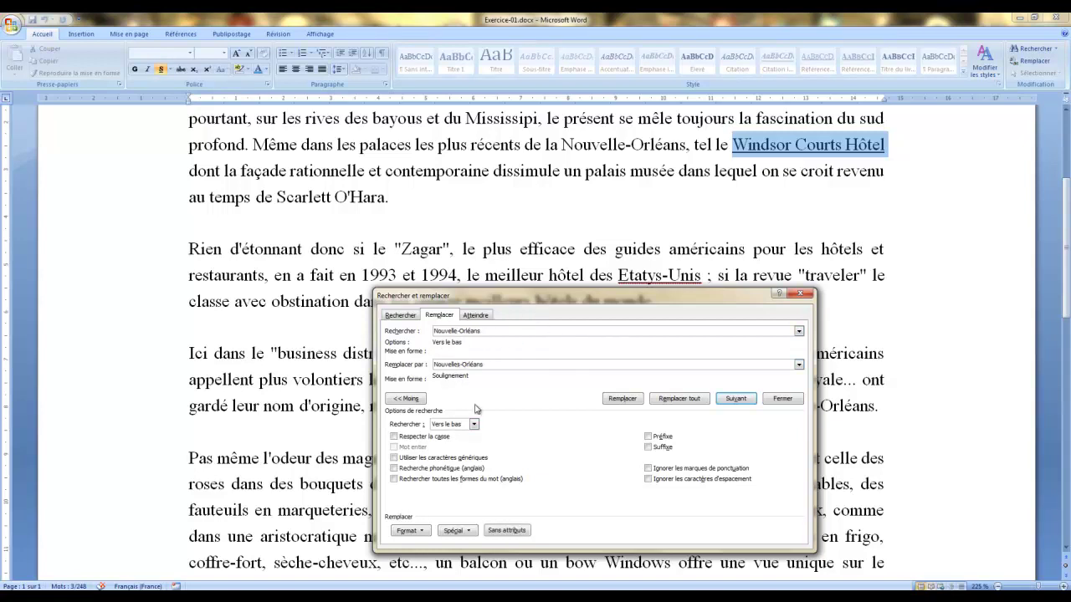
{"action": "key", "text": "BackSpace"}
Step: Replace every "Nouvelle-Orléans" in the whole document with its underlined version and check the occurrence before the hotel name
{"action": "left_click", "coordinate": [735, 399]}
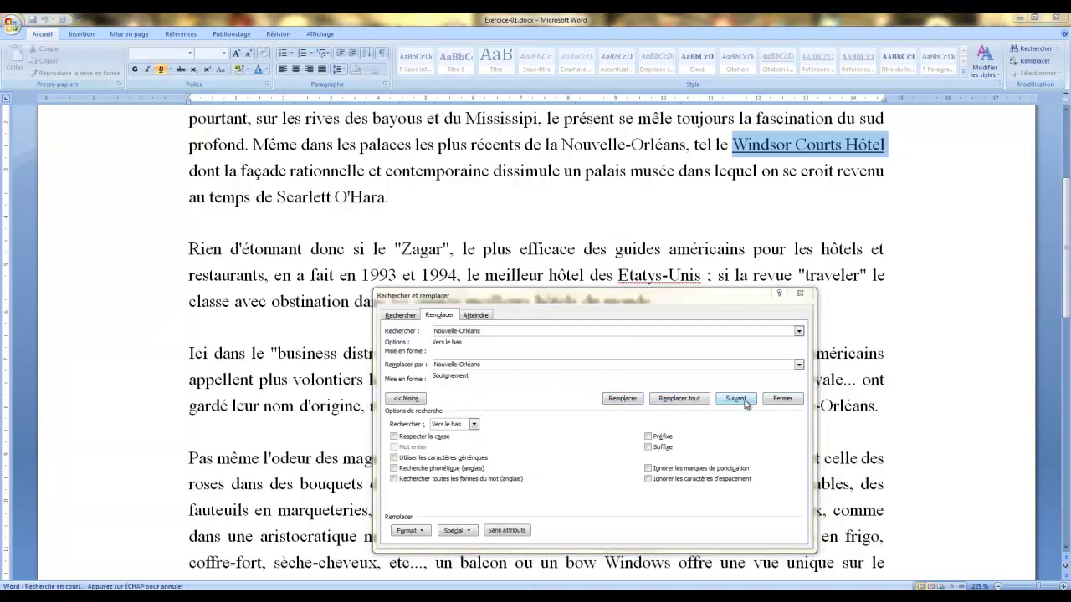
{"action": "left_click", "coordinate": [504, 334]}
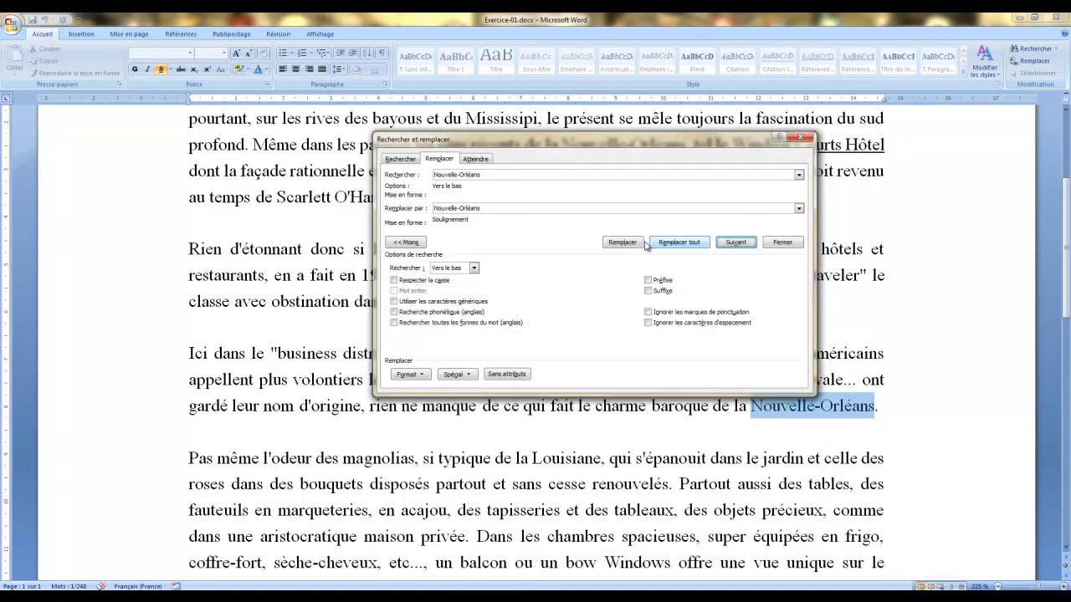
{"action": "left_click", "coordinate": [678, 245]}
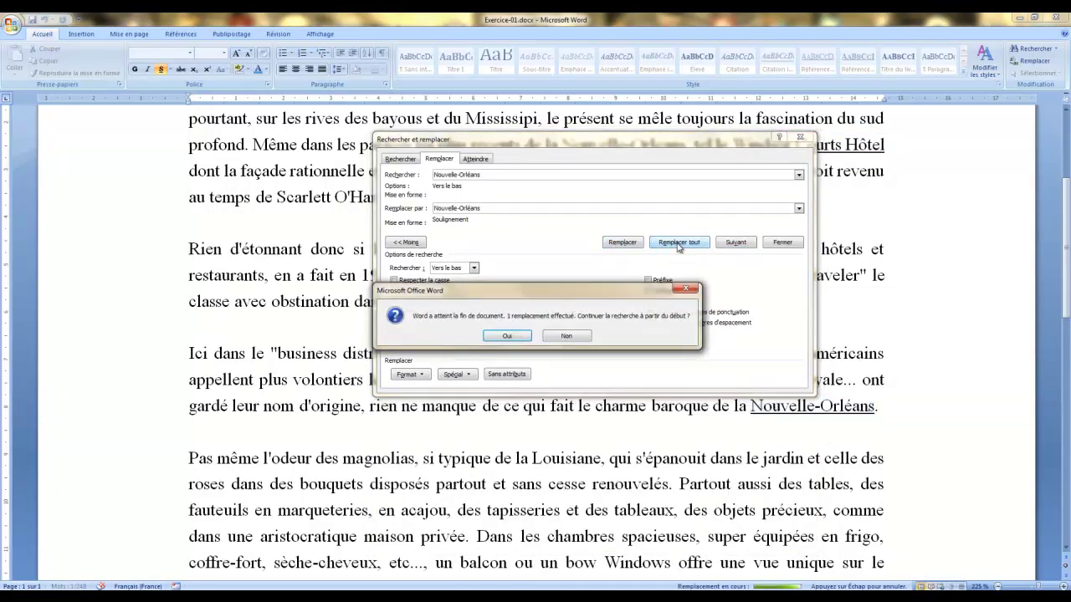
{"action": "left_click", "coordinate": [512, 336]}
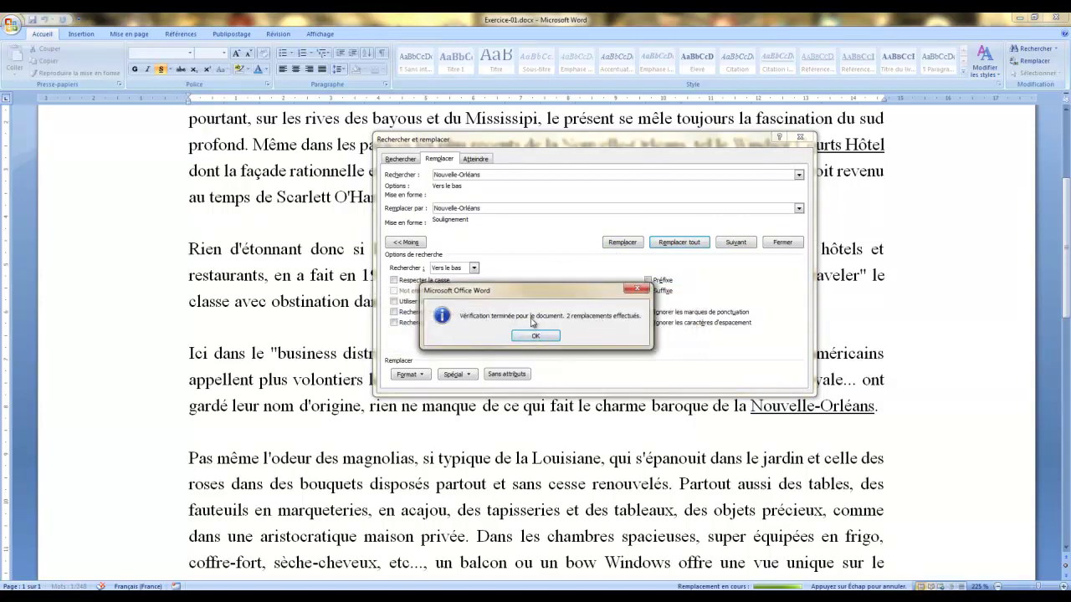
{"action": "left_click", "coordinate": [536, 335]}
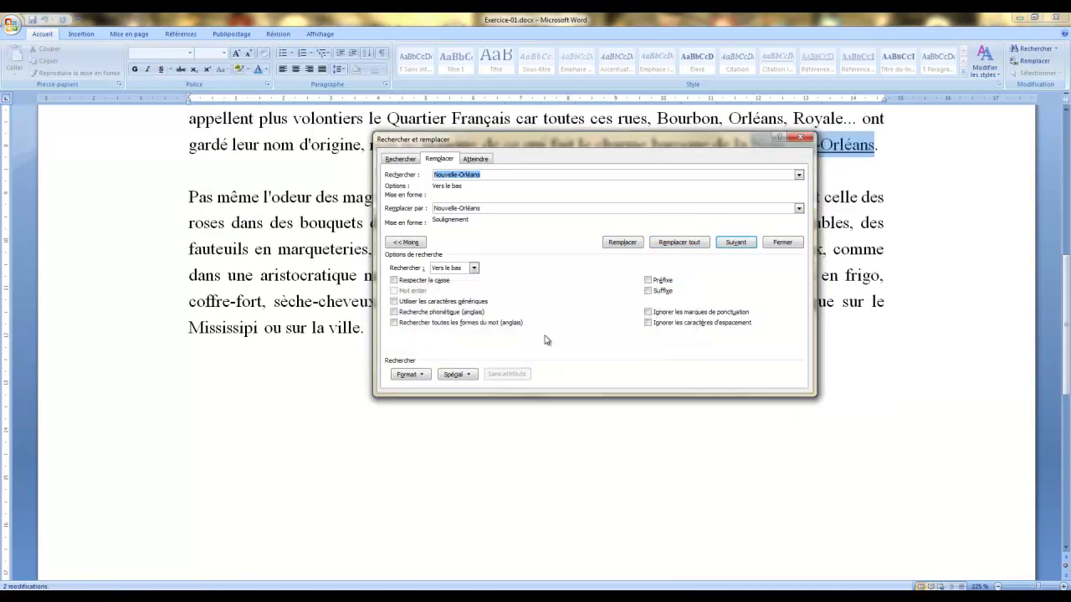
{"action": "left_click_drag", "start_coordinate": [626, 139], "coordinate": [650, 298]}
{"action": "left_click", "coordinate": [824, 161]}
{"action": "scroll", "coordinate": [450, 248], "scroll_direction": "up", "scroll_amount": 3}
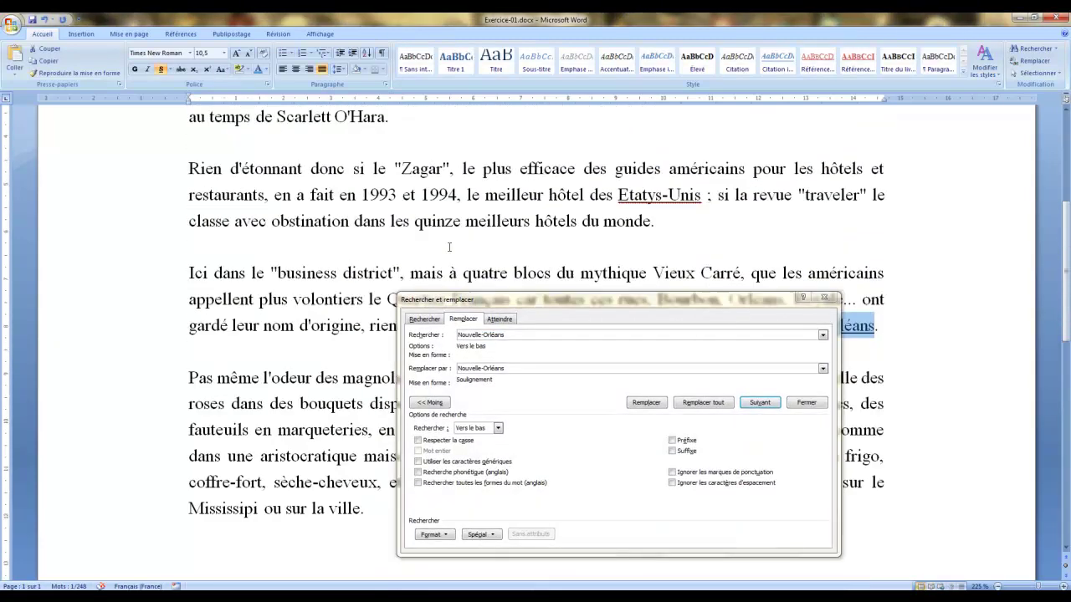
{"action": "scroll", "coordinate": [450, 249], "scroll_direction": "up", "scroll_amount": 1}
{"action": "left_click", "coordinate": [585, 184]}
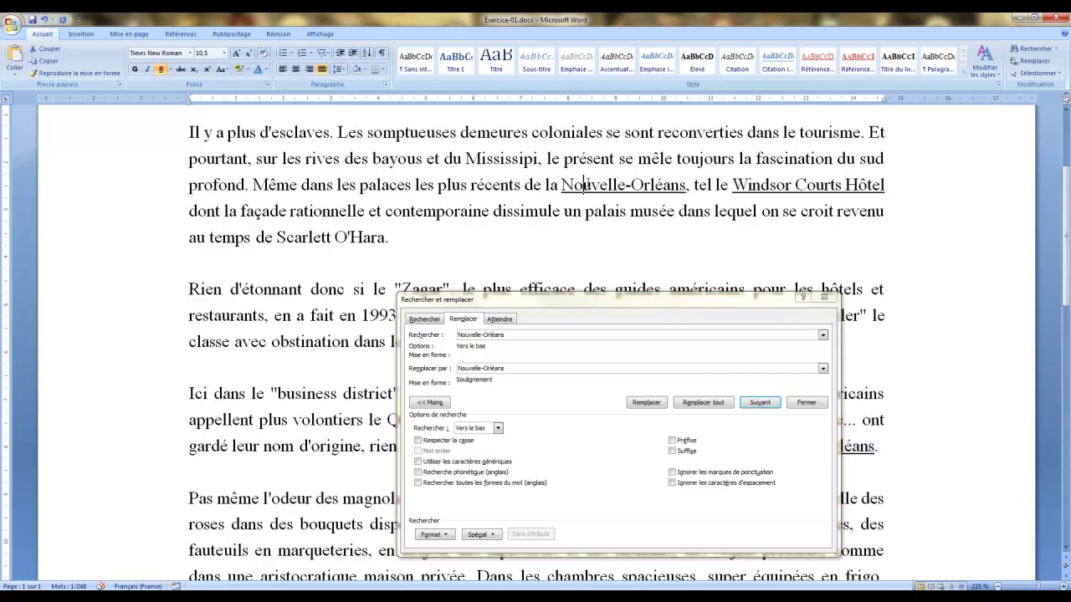
Step: Replace all occurrences of "Louisiane" with the underlined text "Lousiane" throughout the document and close Find and Replace
{"action": "left_click", "coordinate": [515, 340]}
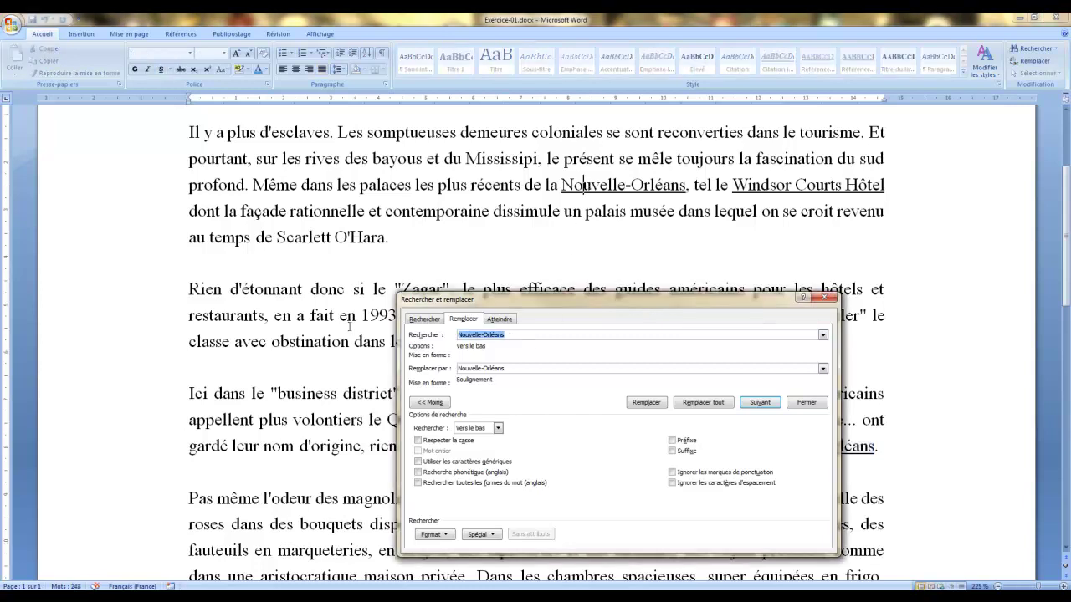
{"action": "type", "text": "Louisiane"}
{"action": "key", "text": "Tab"}
{"action": "type", "text": "Lo"}
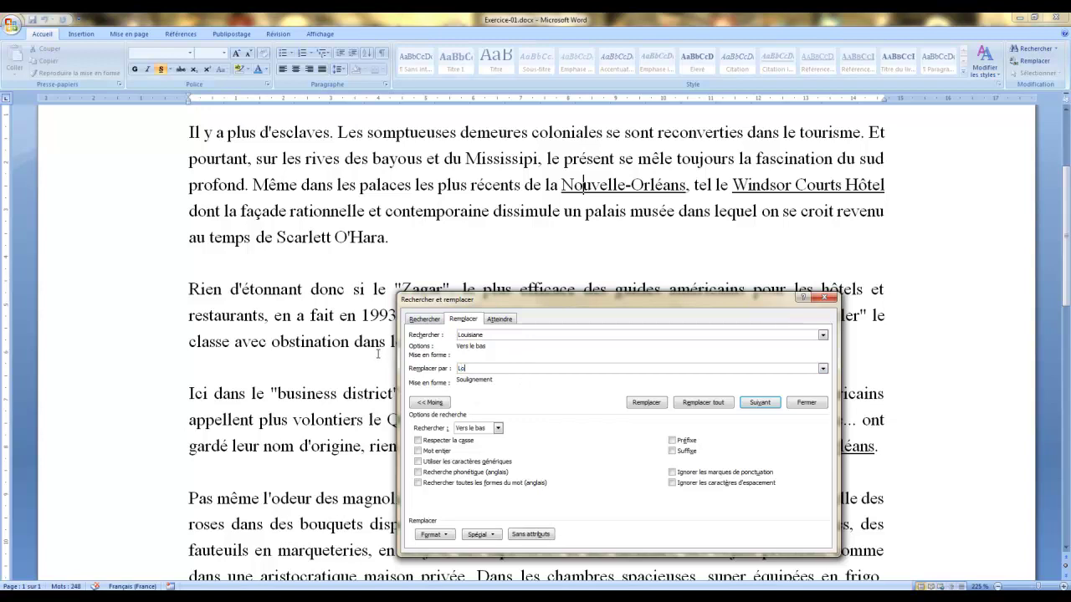
{"action": "type", "text": "uisiane"}
{"action": "left_click", "coordinate": [714, 405]}
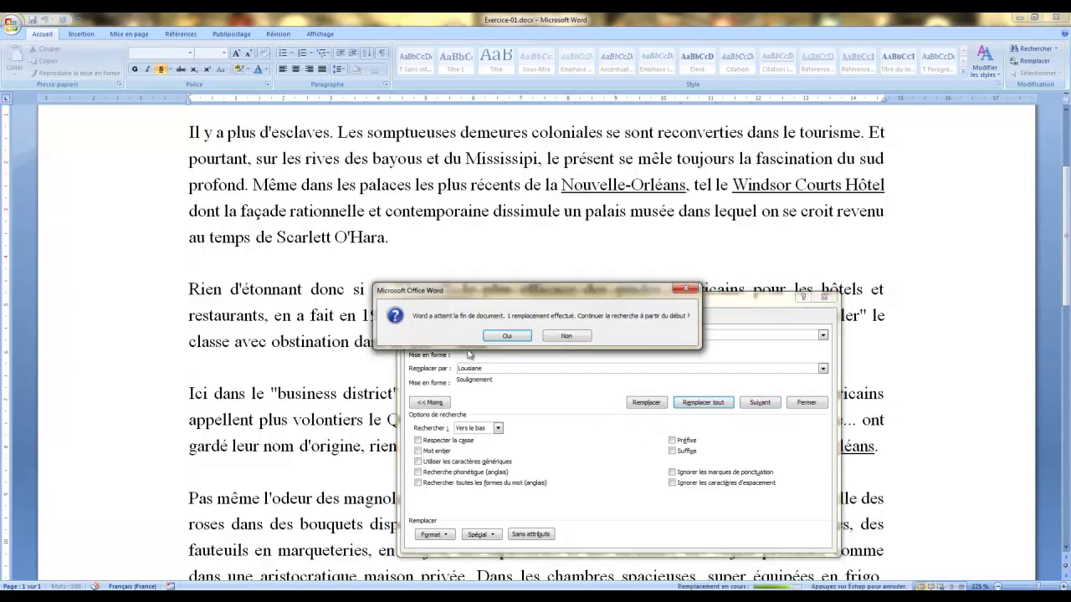
{"action": "left_click", "coordinate": [508, 336]}
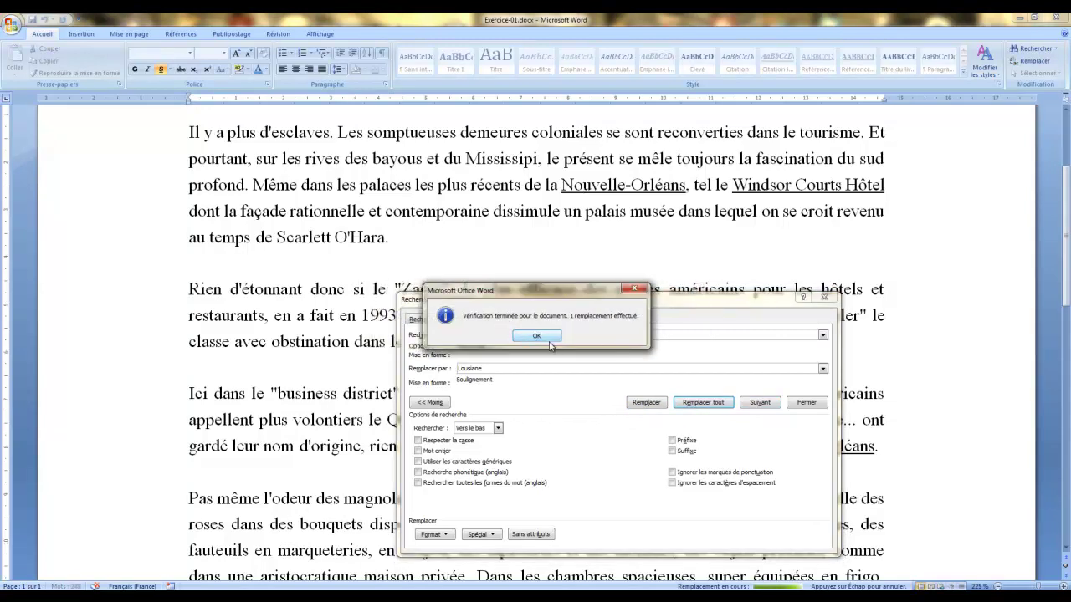
{"action": "left_click", "coordinate": [533, 335]}
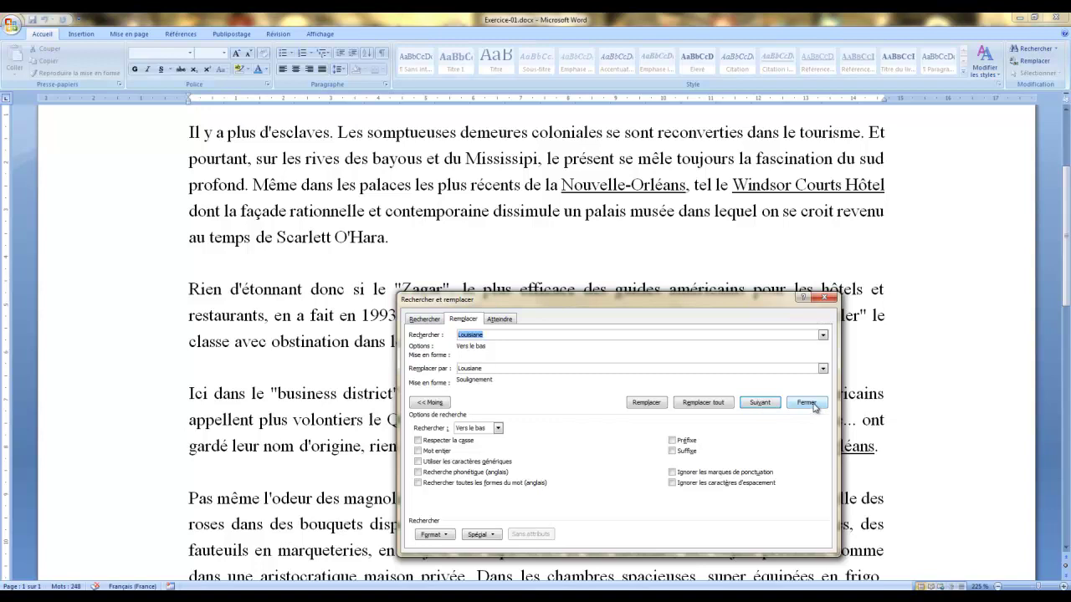
{"action": "left_click", "coordinate": [806, 403]}
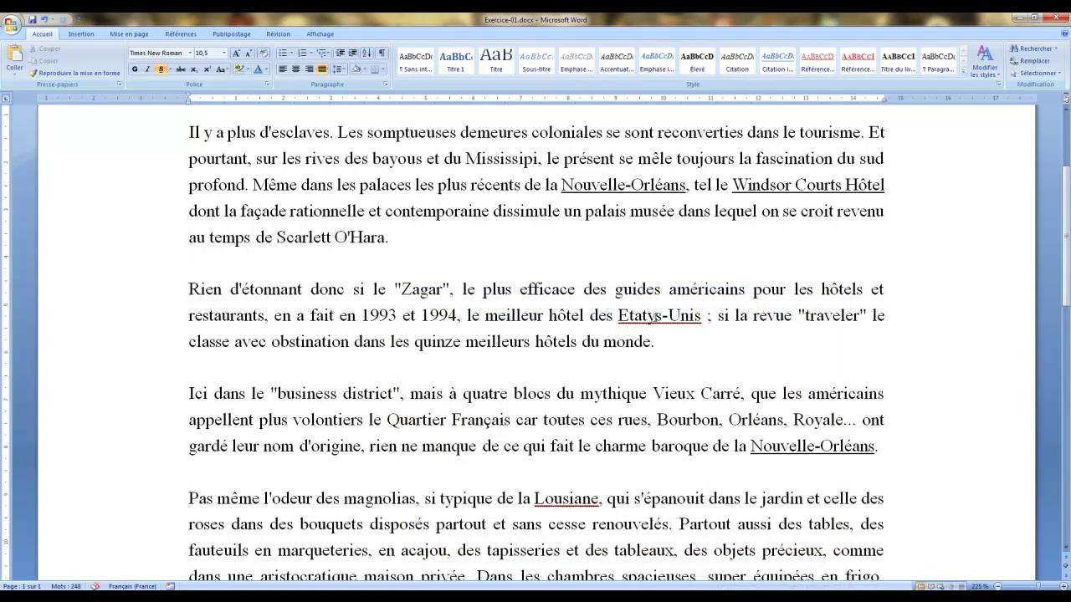
Step: Correct "Etatys-Unis" to "Etats-Unis" and "Lousiane" to "Louisiane" using the suggested spellings
{"action": "right_click", "coordinate": [653, 317]}
{"action": "left_click", "coordinate": [697, 333]}
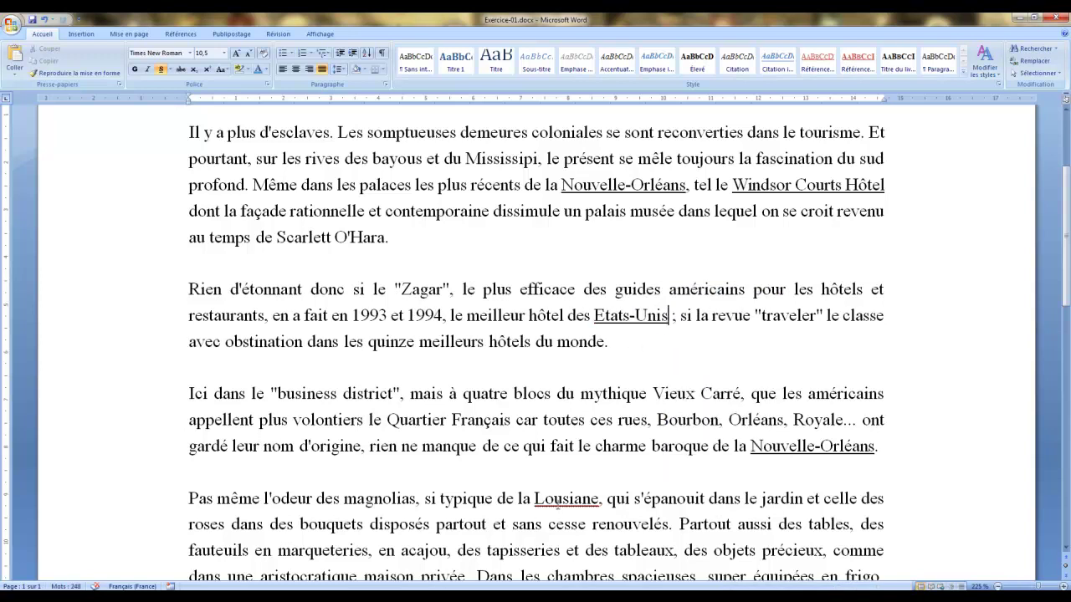
{"action": "right_click", "coordinate": [562, 499]}
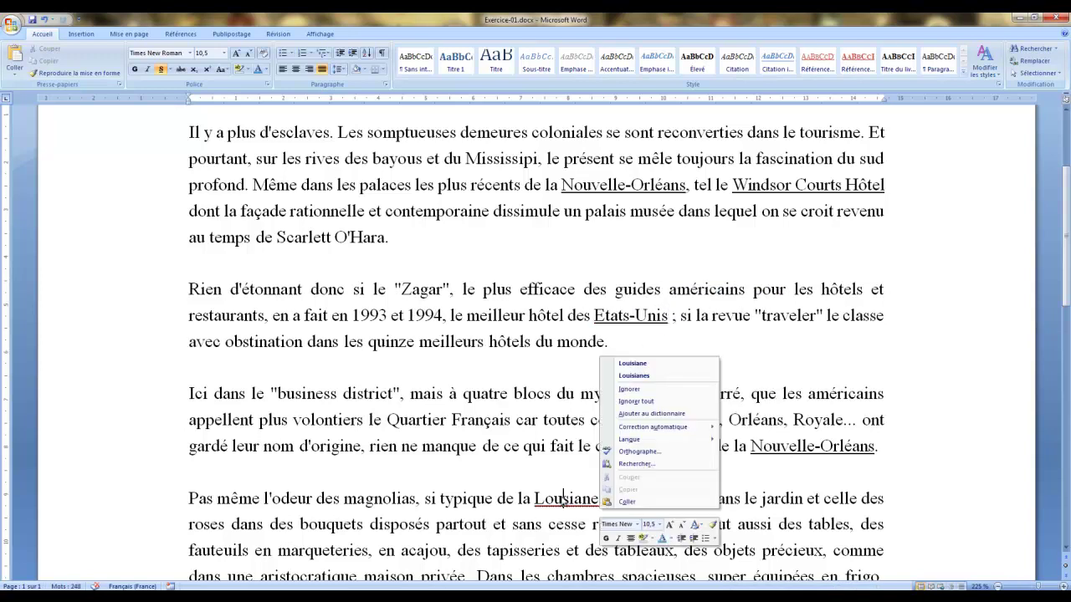
{"action": "left_click", "coordinate": [653, 364]}
{"action": "scroll", "coordinate": [606, 491], "scroll_direction": "down", "scroll_amount": 3}
{"action": "scroll", "coordinate": [606, 493], "scroll_direction": "up", "scroll_amount": 3}
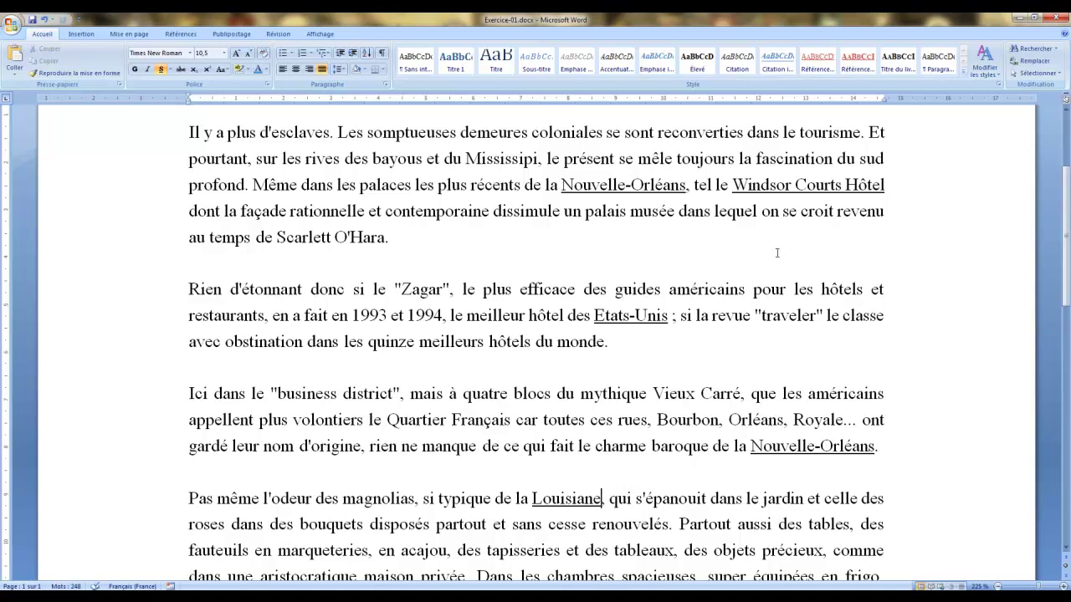
Step: Undo the spelling corrections of "Louisiane" and "Etats-Unis"
{"action": "key", "text": "BackSpace"}
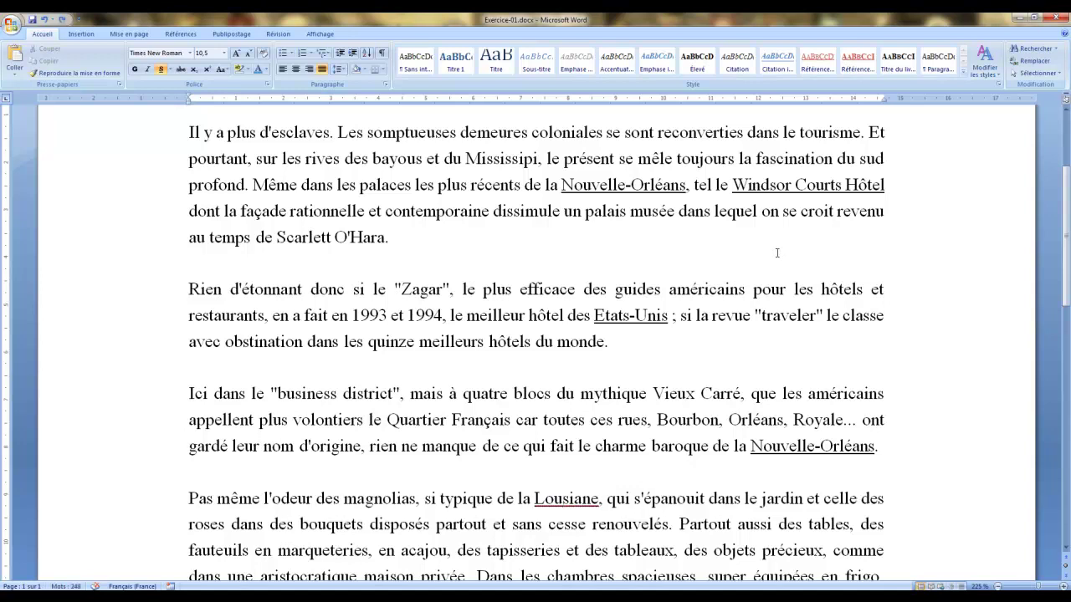
{"action": "left_click", "coordinate": [633, 316]}
{"action": "type", "text": "y"}
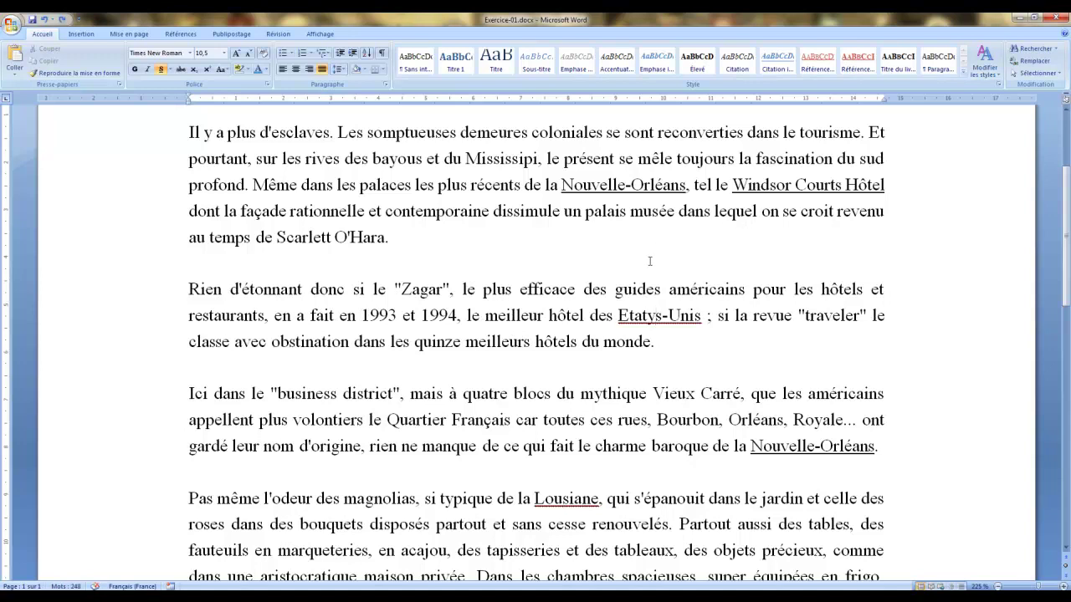
{"action": "right_click", "coordinate": [657, 316]}
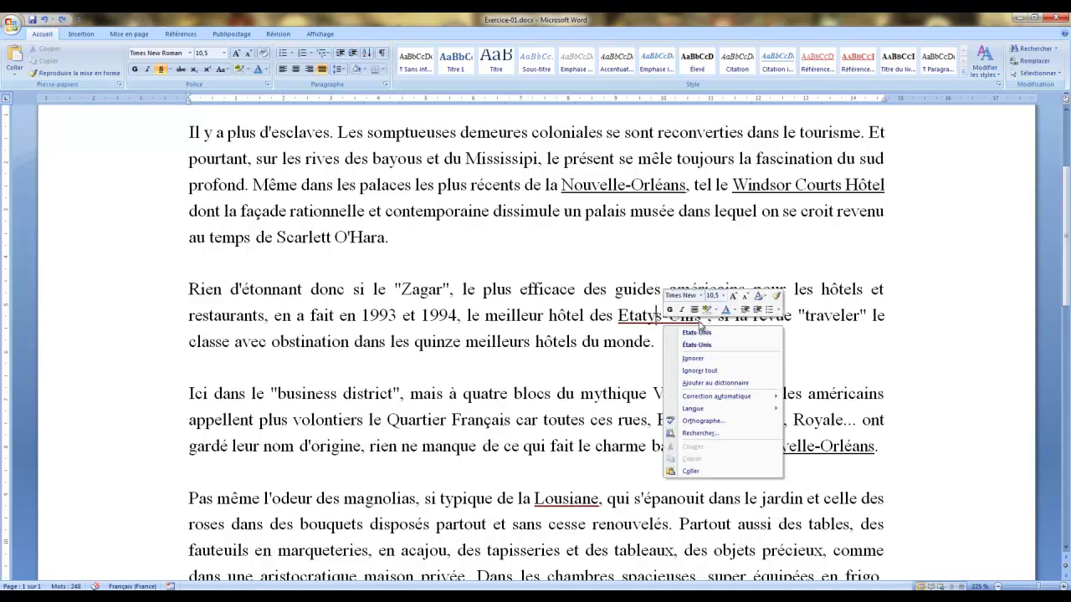
{"action": "left_click", "coordinate": [314, 342]}
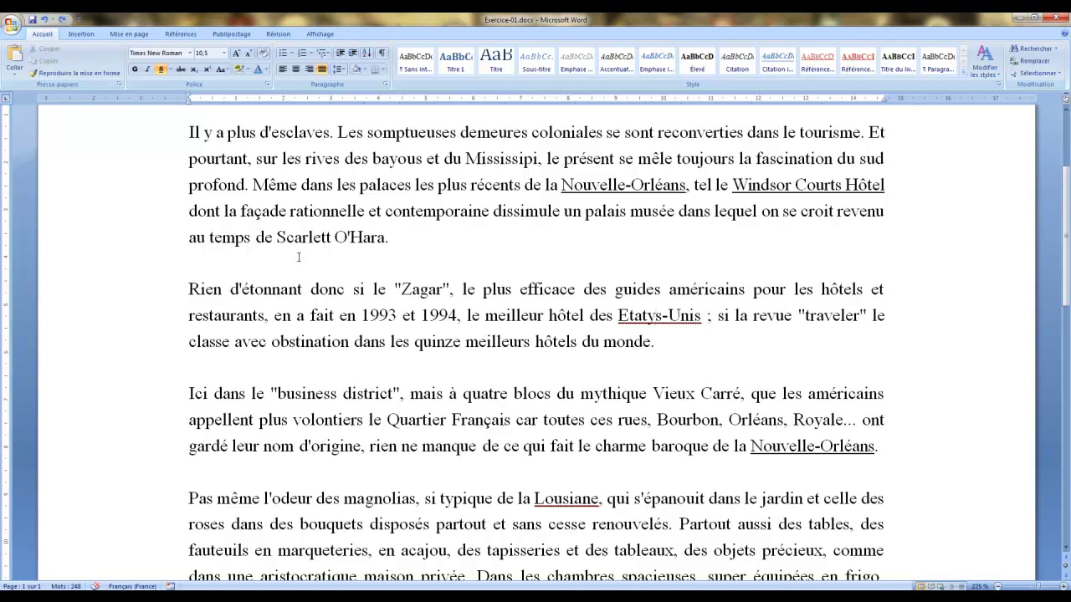
{"action": "key", "text": "F7"}
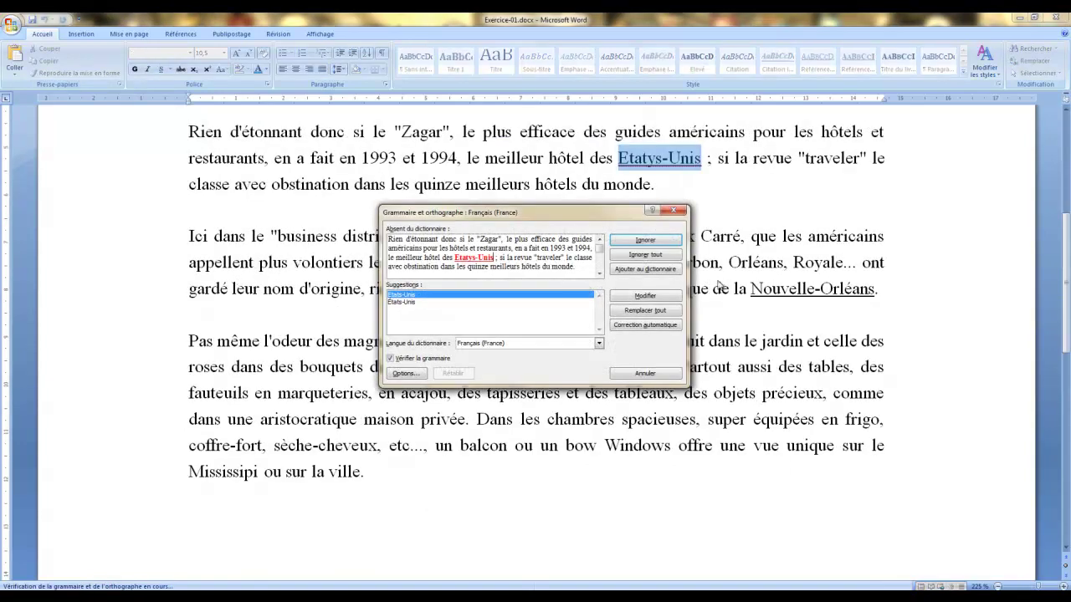
{"action": "left_click", "coordinate": [674, 210]}
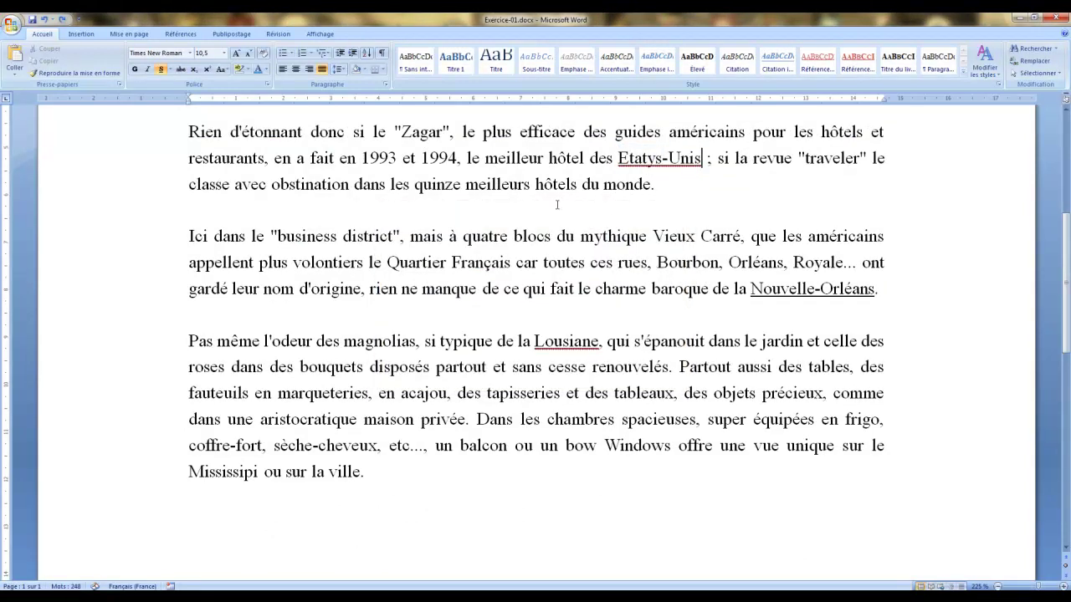
Step: Run the spelling and grammar check, replacing "Etatys-Unis" with "États-Unis" and "Lousiane" with "Louisiane"
{"action": "left_click", "coordinate": [278, 34]}
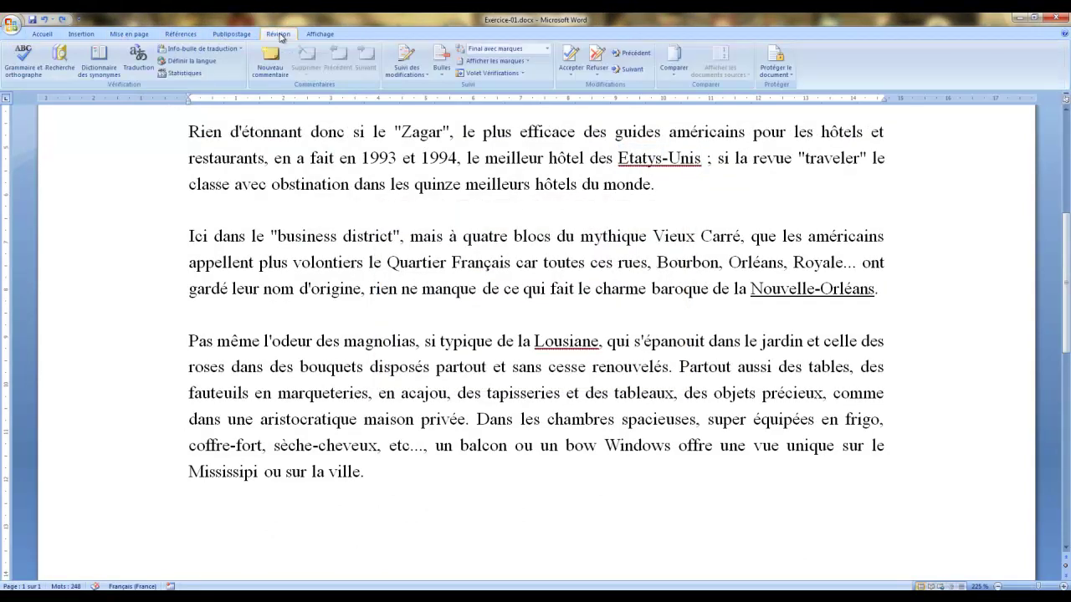
{"action": "left_click", "coordinate": [23, 60]}
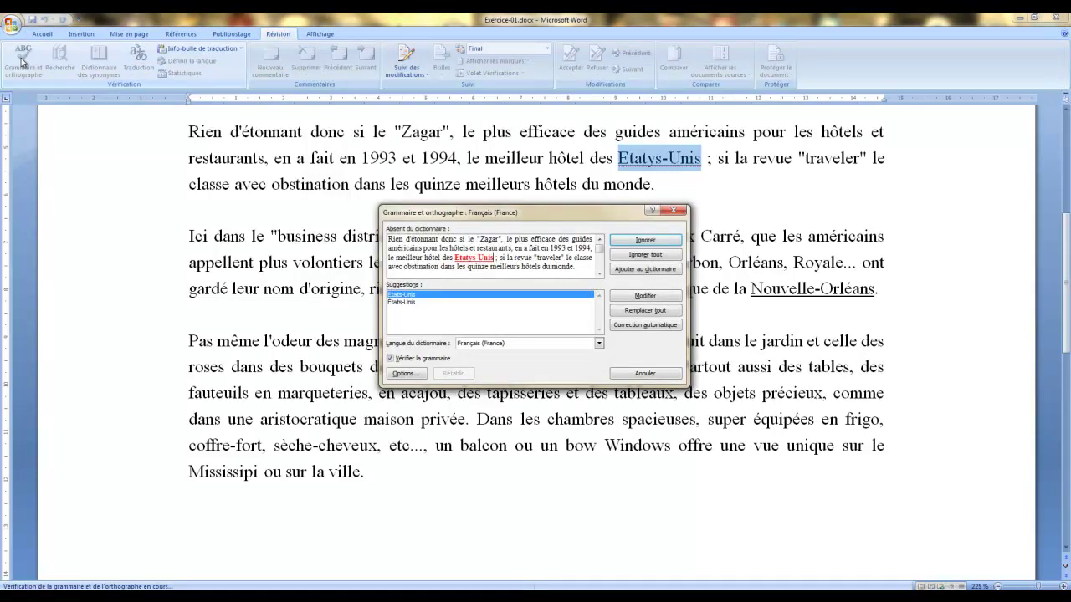
{"action": "left_click", "coordinate": [400, 302]}
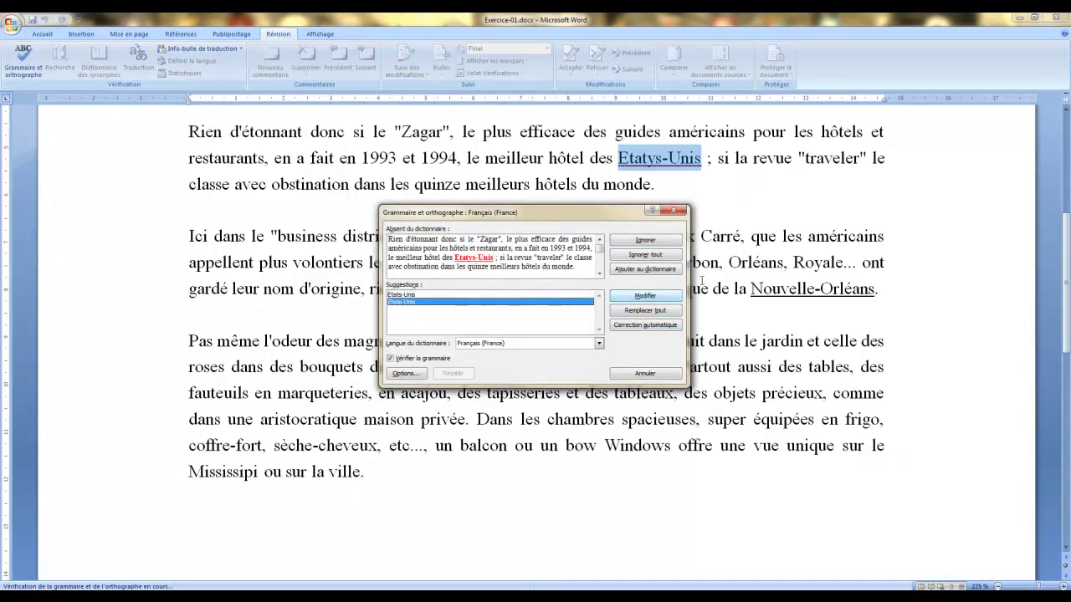
{"action": "left_click", "coordinate": [644, 297]}
{"action": "left_click", "coordinate": [644, 298]}
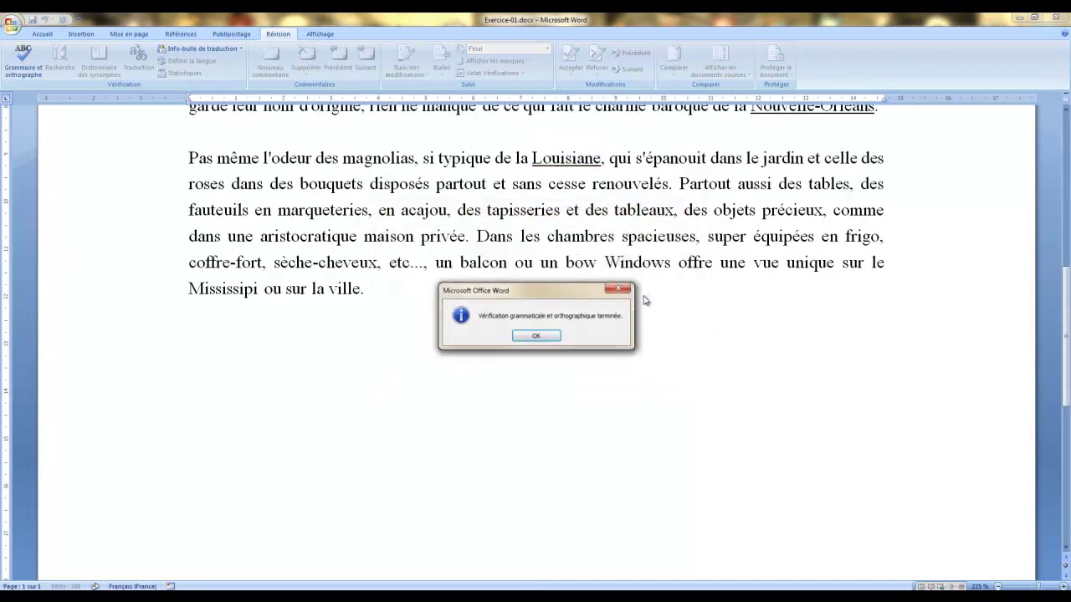
{"action": "left_click", "coordinate": [535, 335]}
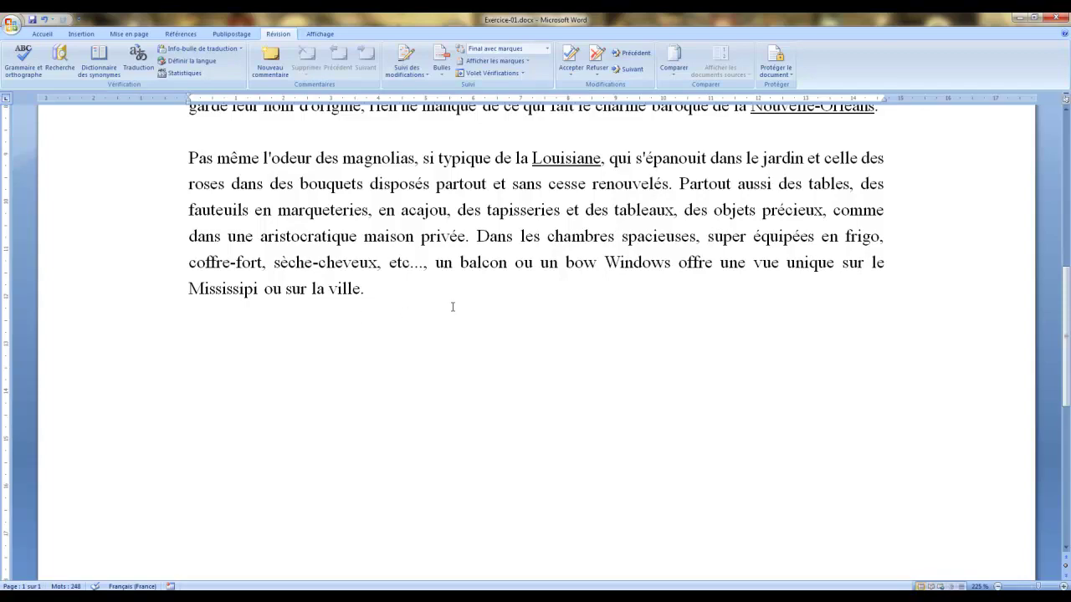
Step: Indent the first body paragraph to 2 cm along the ruler, with its first line starting at 4 cm
{"action": "scroll", "coordinate": [434, 298], "scroll_direction": "up", "scroll_amount": 3}
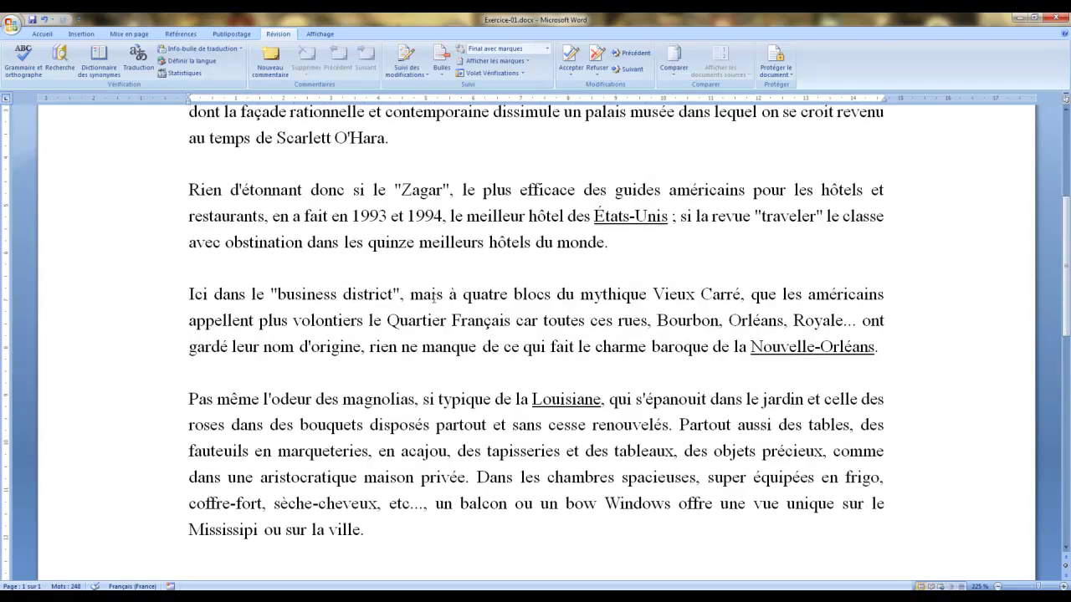
{"action": "scroll", "coordinate": [436, 297], "scroll_direction": "up", "scroll_amount": 3}
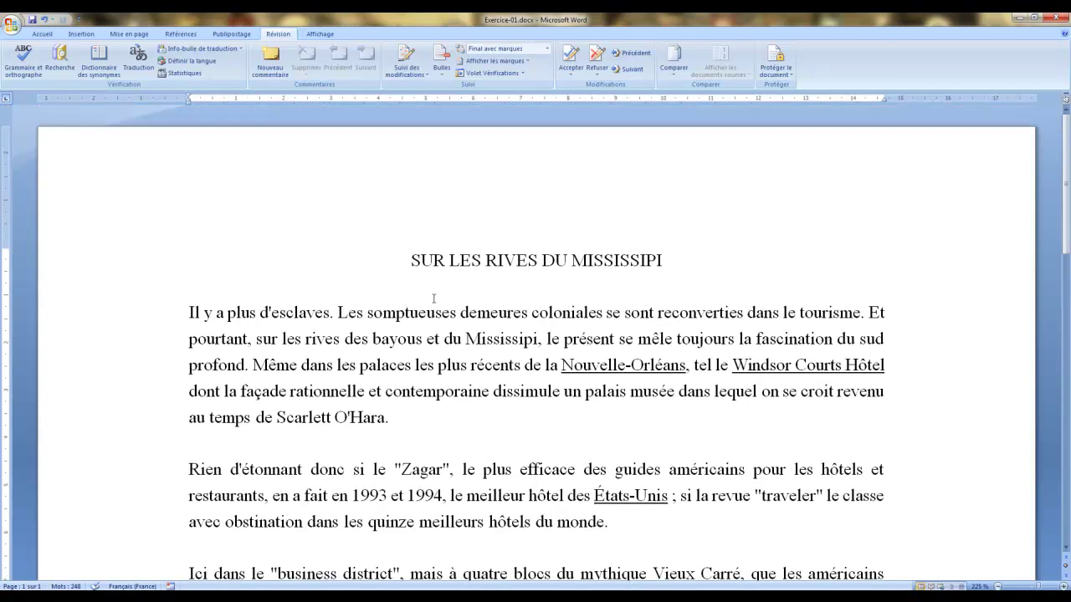
{"action": "scroll", "coordinate": [434, 299], "scroll_direction": "down", "scroll_amount": 4}
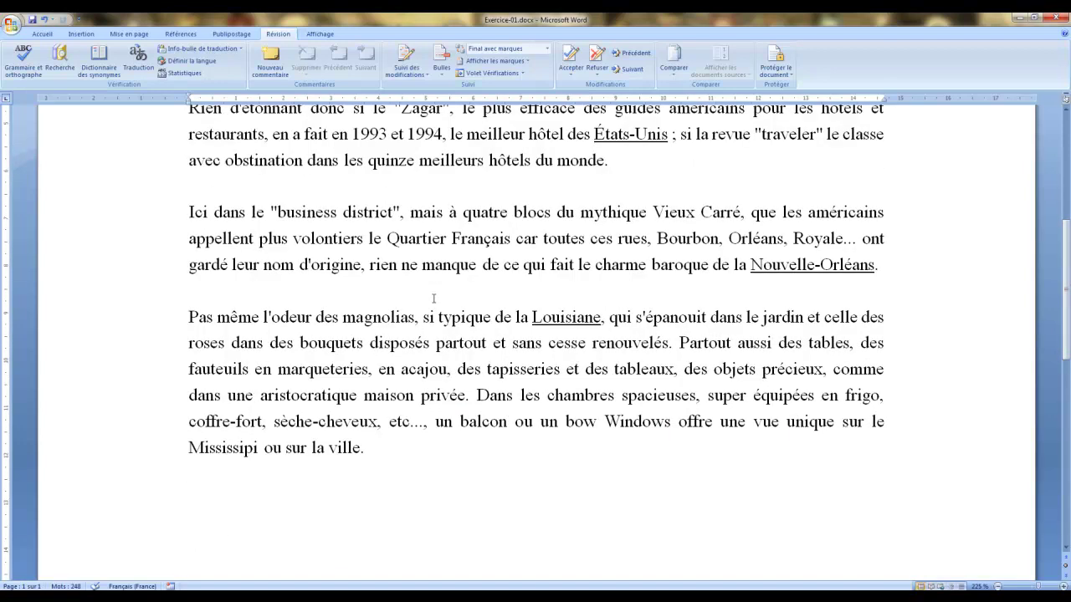
{"action": "scroll", "coordinate": [433, 299], "scroll_direction": "up", "scroll_amount": 4}
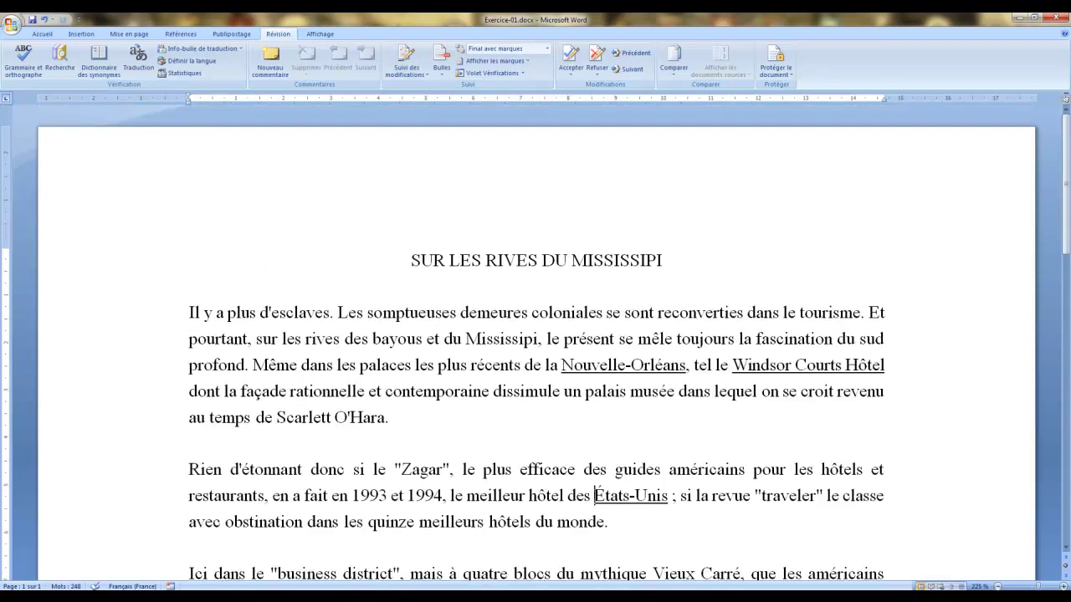
{"action": "left_click", "coordinate": [44, 35]}
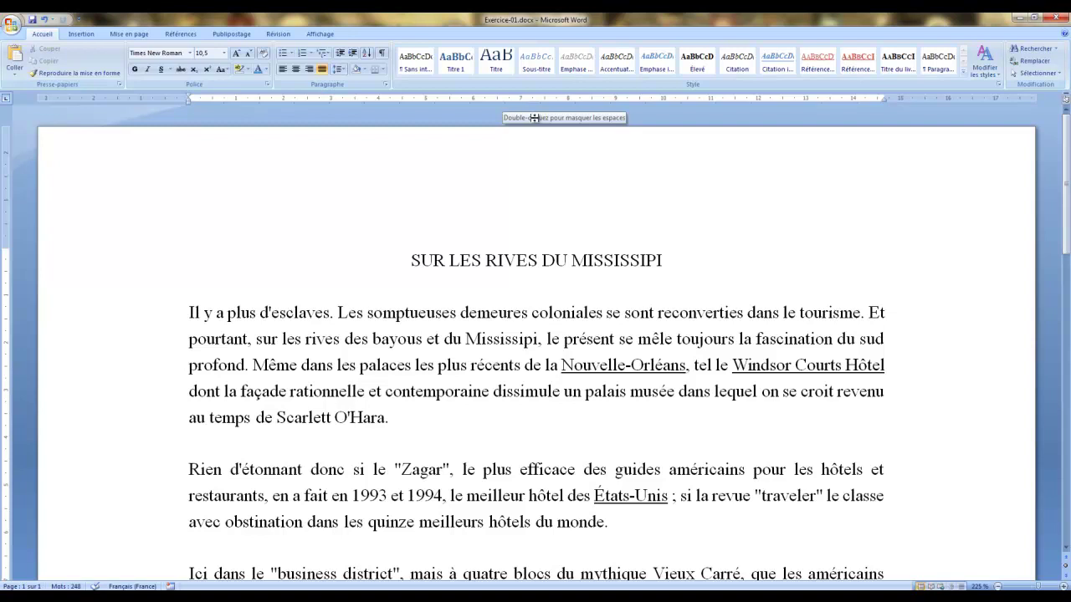
{"action": "double_click", "coordinate": [401, 366]}
{"action": "triple_click", "coordinate": [400, 368]}
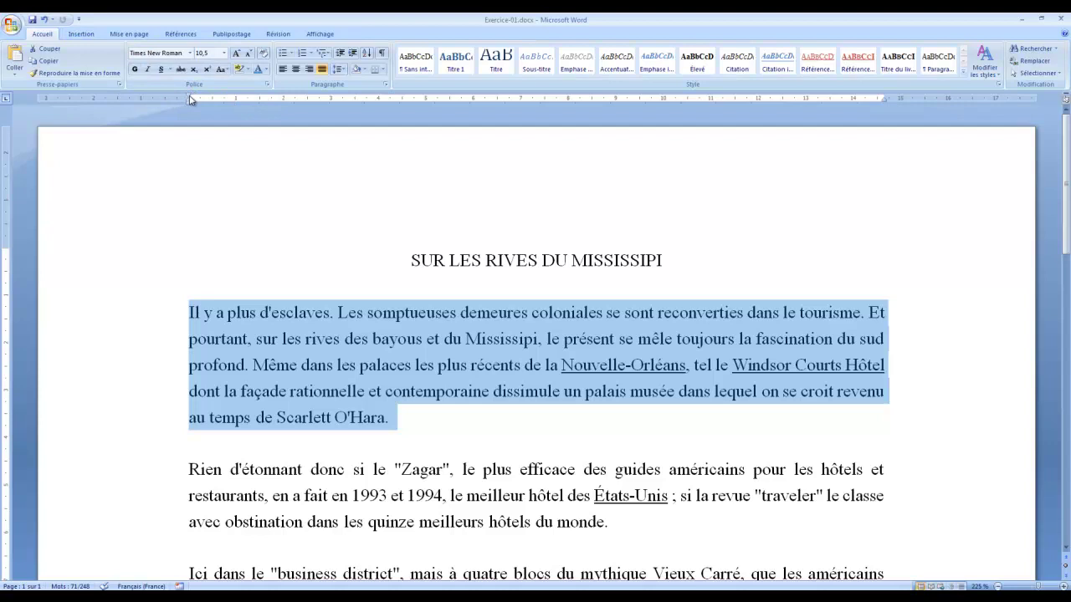
{"action": "left_click_drag", "start_coordinate": [191, 98], "coordinate": [284, 102]}
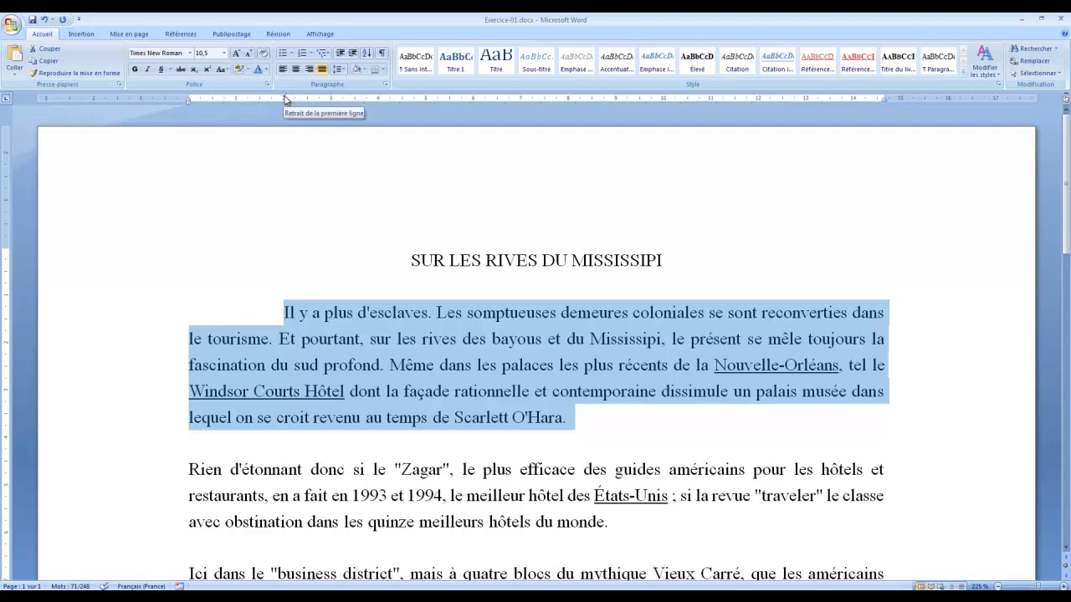
{"action": "mouse_move", "coordinate": [285, 101]}
{"action": "left_mouse_down"}
{"action": "mouse_move", "coordinate": [186, 107]}
{"action": "mouse_move", "coordinate": [378, 100]}
{"action": "left_mouse_up"}
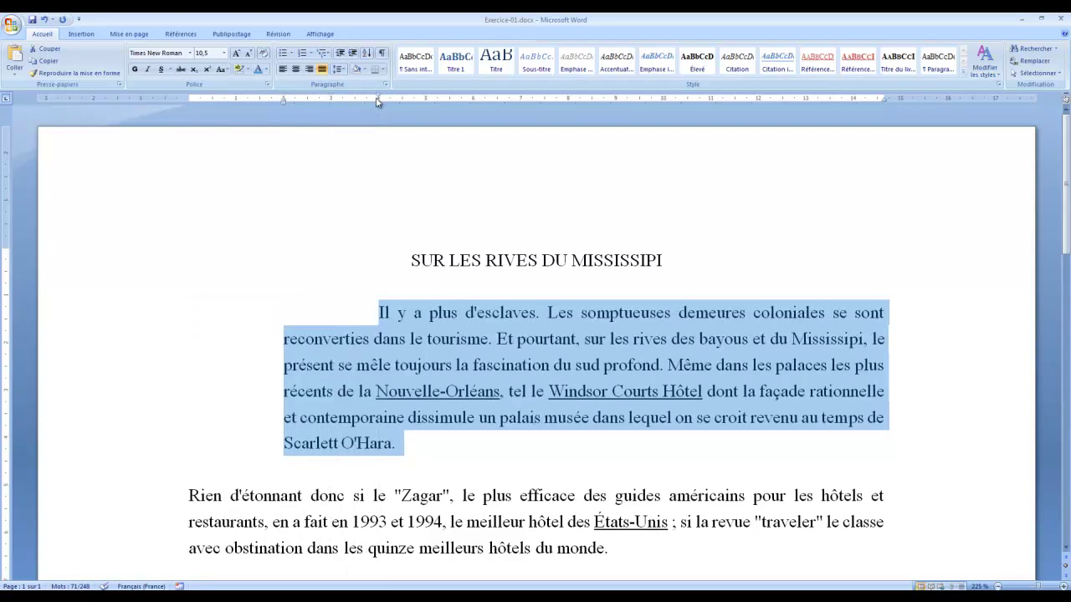
Step: Undo the ruler indents on the first body paragraph and set its left indent to 2 cm in the page layout settings
{"action": "left_click", "coordinate": [44, 20]}
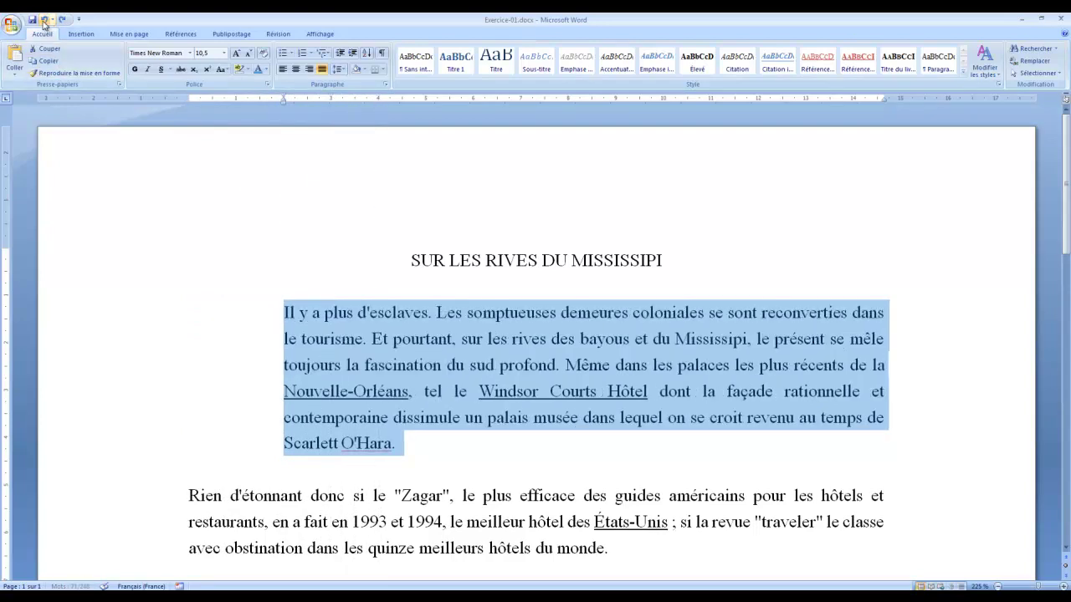
{"action": "left_click", "coordinate": [44, 20]}
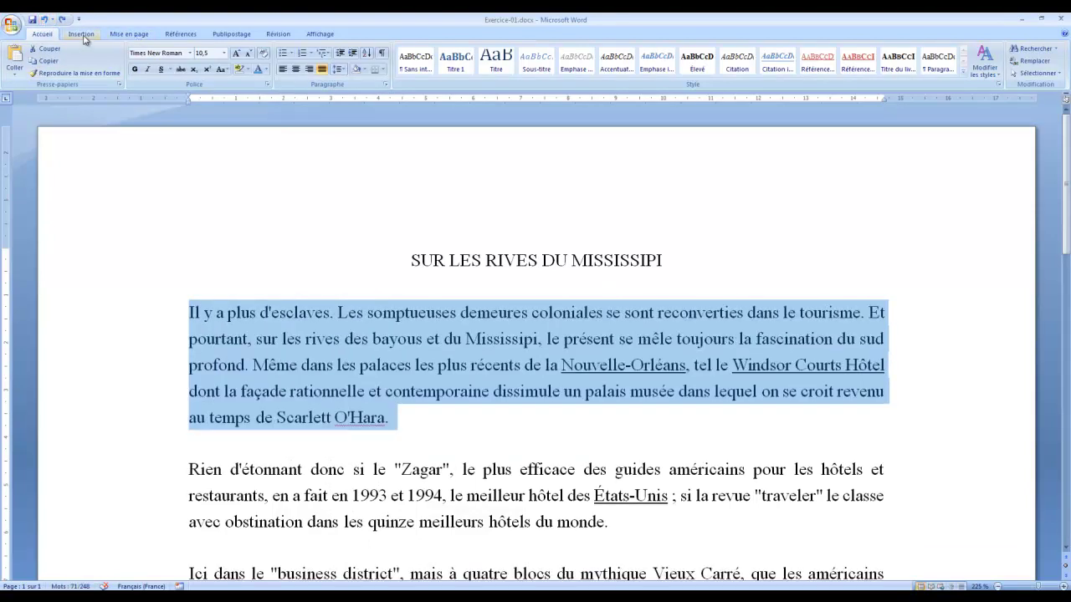
{"action": "left_click", "coordinate": [132, 36]}
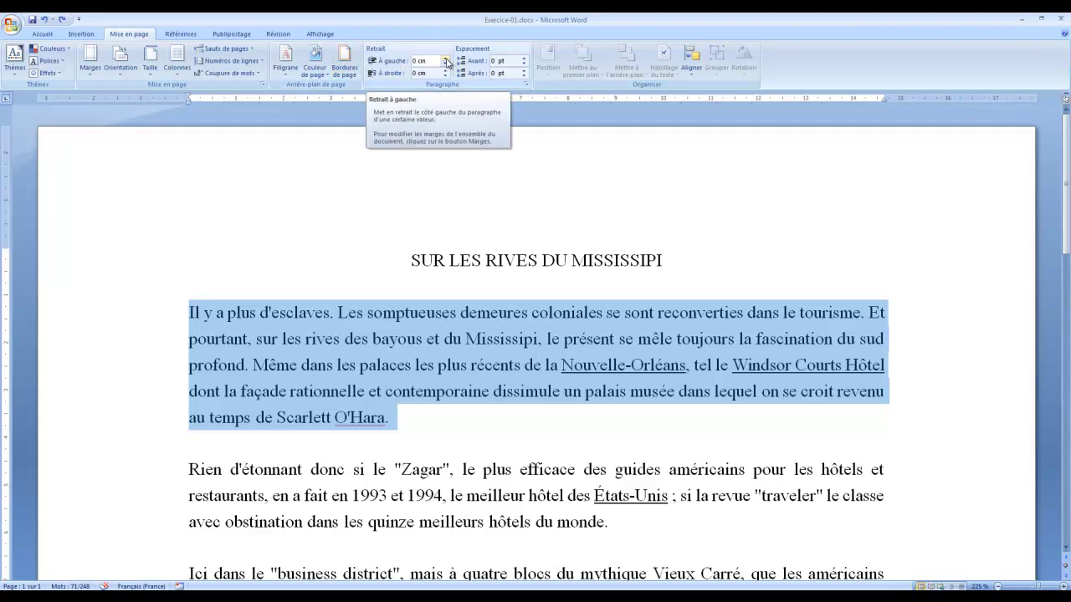
{"action": "left_click_drag", "start_coordinate": [446, 60], "coordinate": [446, 63]}
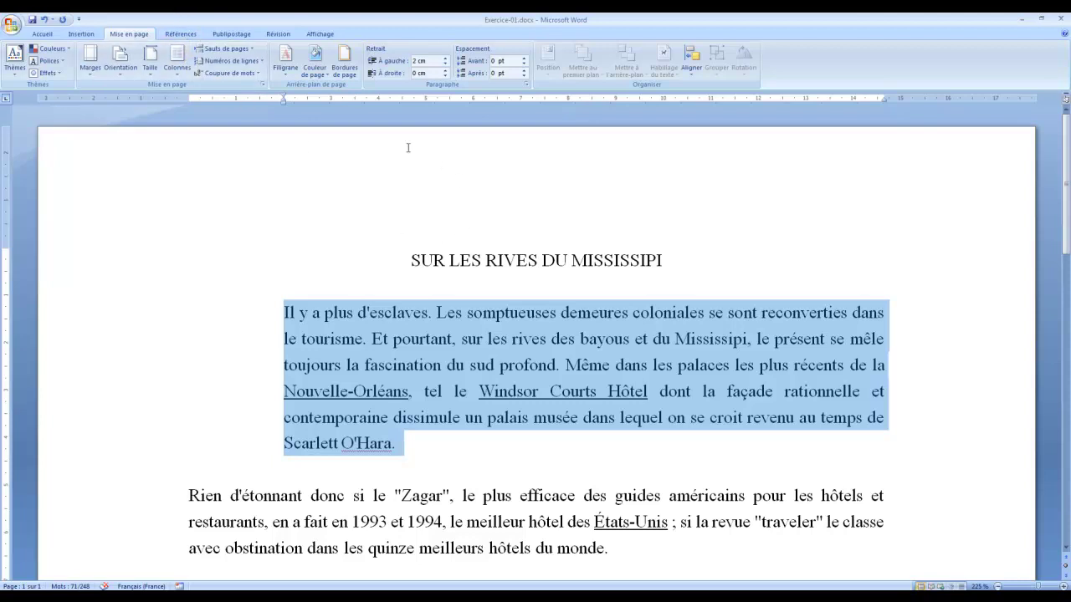
Step: Undo all the left indent increments on the first body paragraph
{"action": "left_click", "coordinate": [44, 20]}
{"action": "left_click", "coordinate": [45, 20]}
{"action": "left_click", "coordinate": [45, 20]}
{"action": "left_click", "coordinate": [45, 20]}
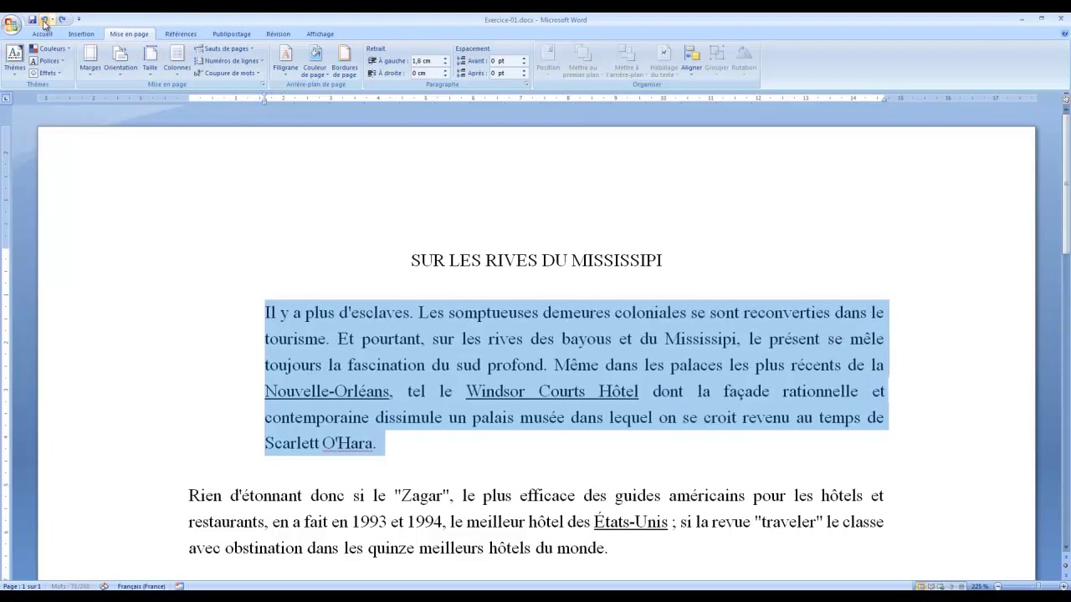
{"action": "left_click", "coordinate": [44, 20]}
{"action": "left_click", "coordinate": [44, 20]}
{"action": "left_click", "coordinate": [44, 20]}
{"action": "left_click", "coordinate": [44, 20]}
{"action": "left_click", "coordinate": [44, 20]}
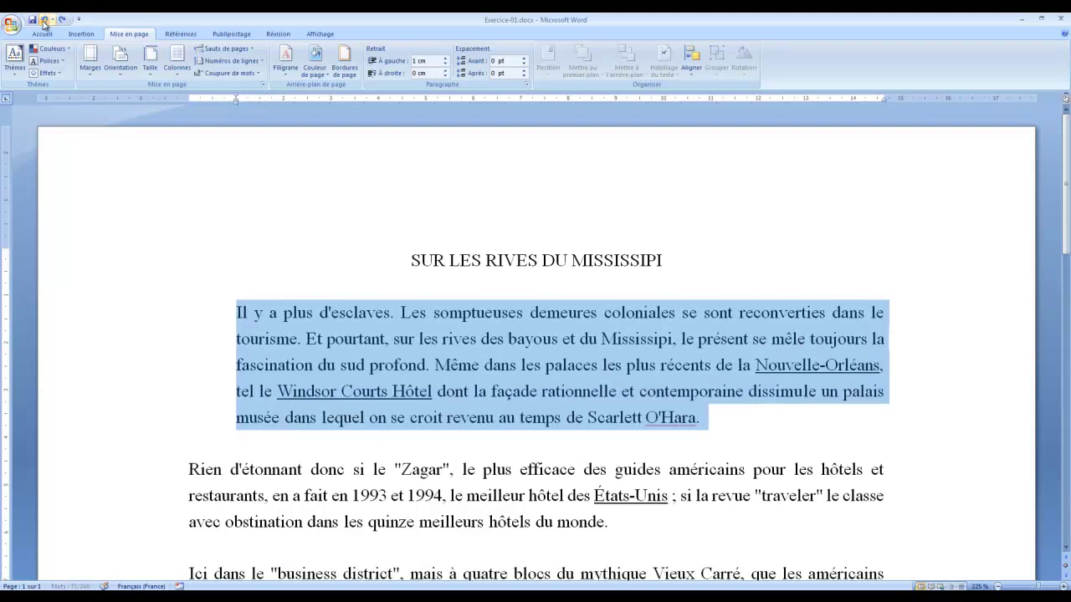
{"action": "left_click", "coordinate": [44, 21]}
{"action": "left_click", "coordinate": [45, 20]}
{"action": "left_click", "coordinate": [44, 20]}
{"action": "left_click", "coordinate": [44, 20]}
{"action": "left_click", "coordinate": [45, 20]}
{"action": "left_click", "coordinate": [44, 20]}
{"action": "left_click", "coordinate": [45, 20]}
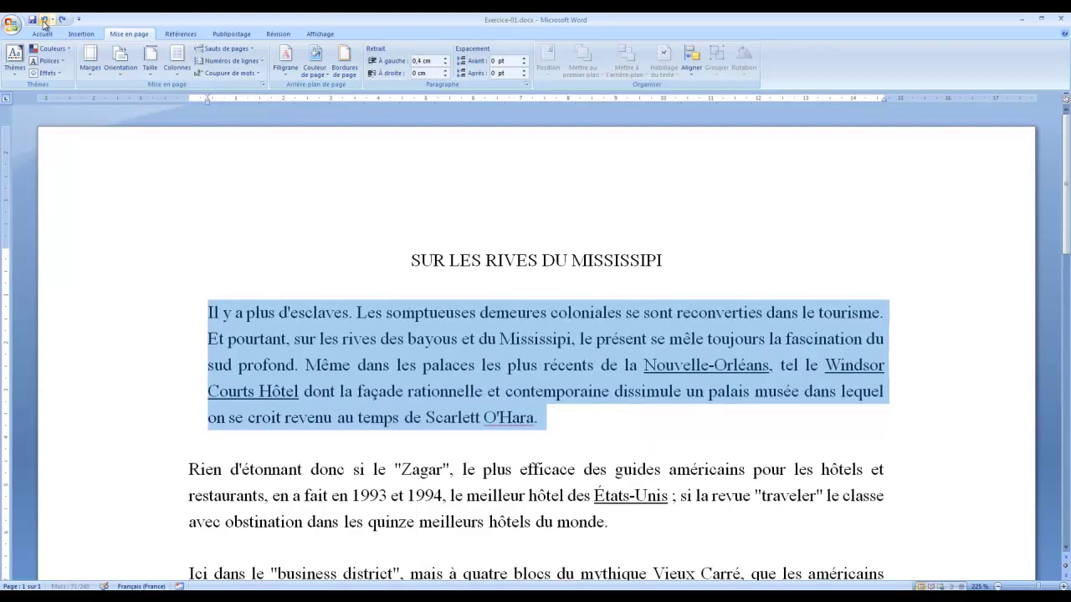
{"action": "left_click", "coordinate": [45, 20]}
{"action": "left_click", "coordinate": [45, 20]}
{"action": "left_click", "coordinate": [44, 20]}
{"action": "left_click", "coordinate": [44, 20]}
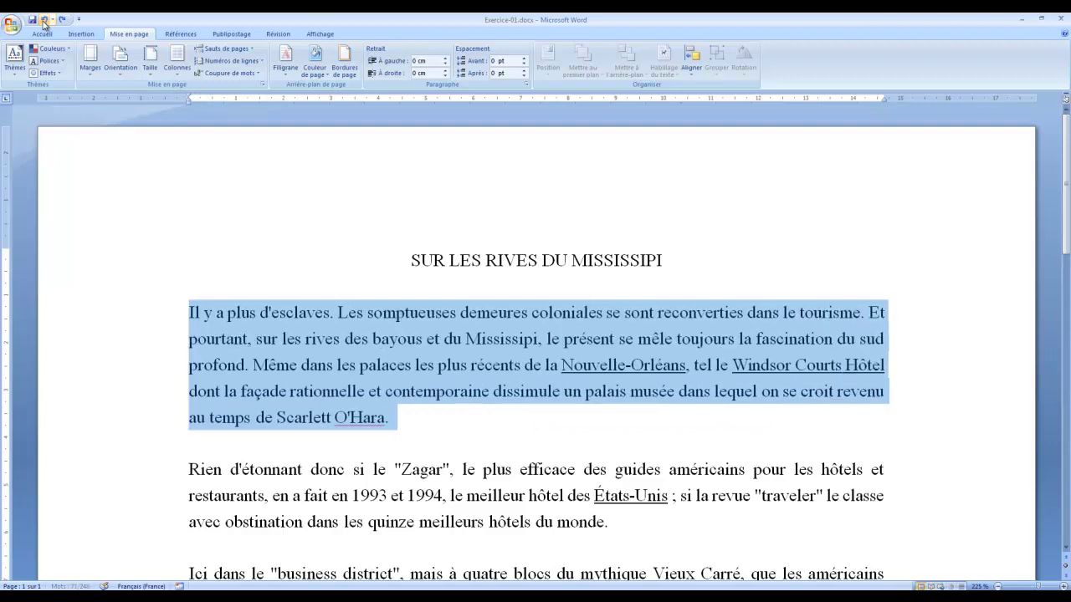
Step: Open the paragraph settings for the selected first body paragraph and set the left indent to 2 cm
{"action": "right_click", "coordinate": [254, 320]}
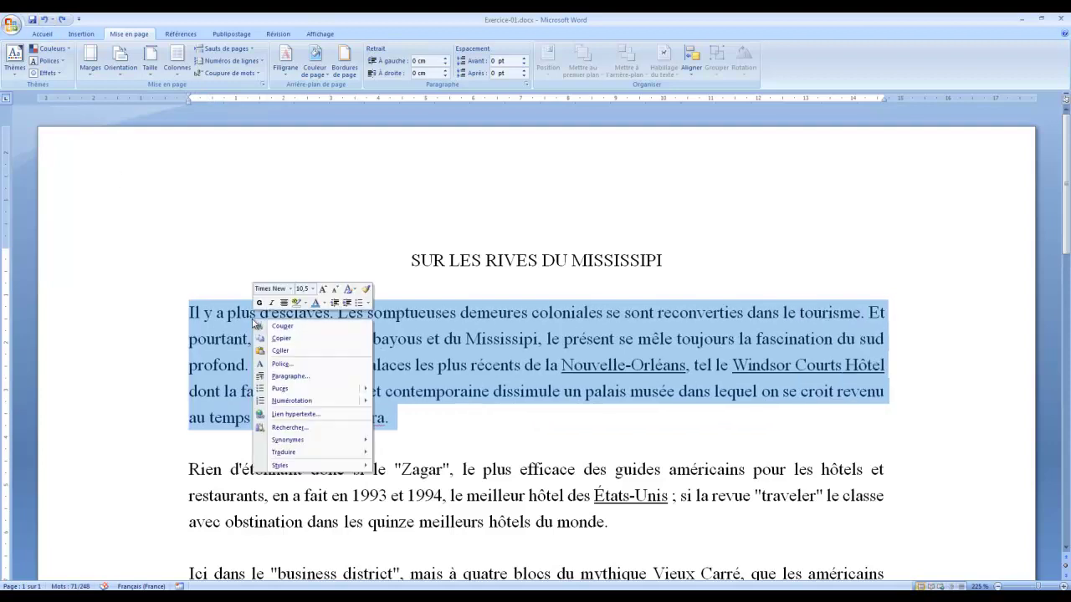
{"action": "left_click", "coordinate": [297, 377]}
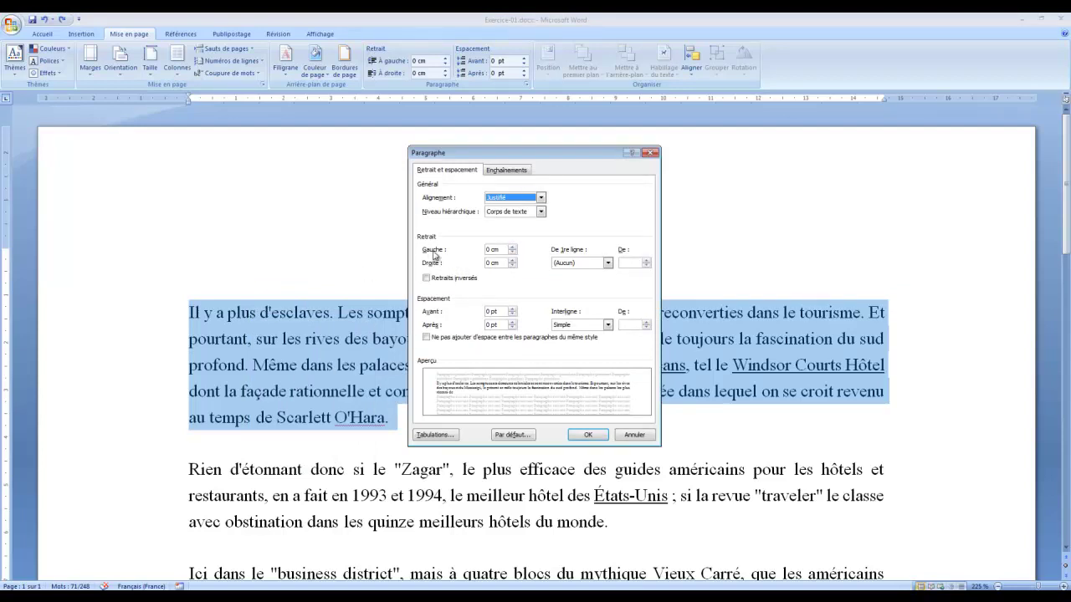
{"action": "left_click", "coordinate": [512, 247]}
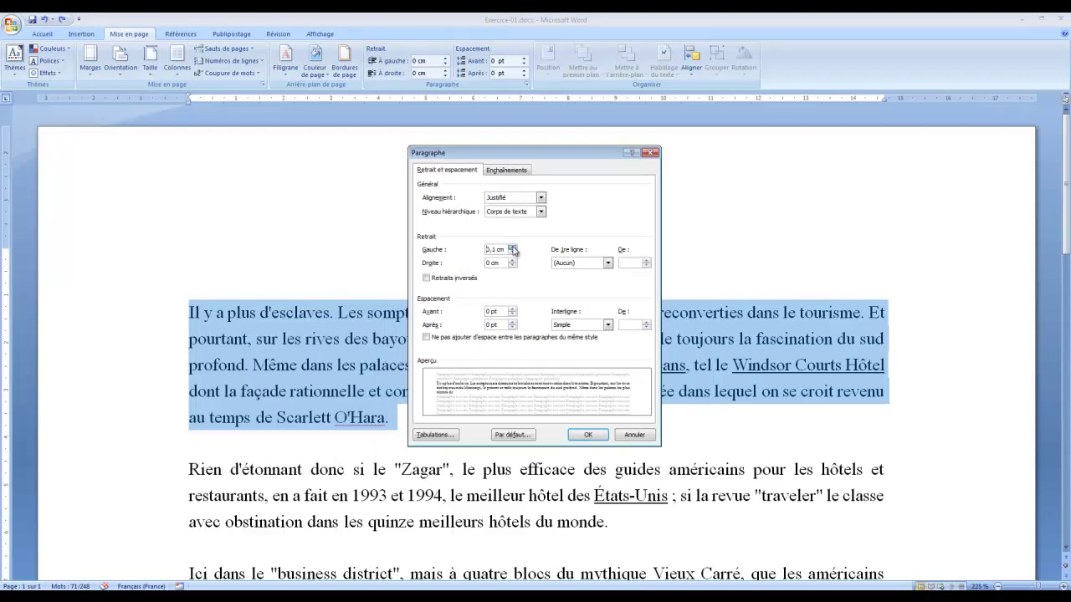
{"action": "left_click", "coordinate": [512, 248]}
{"action": "left_click", "coordinate": [512, 248]}
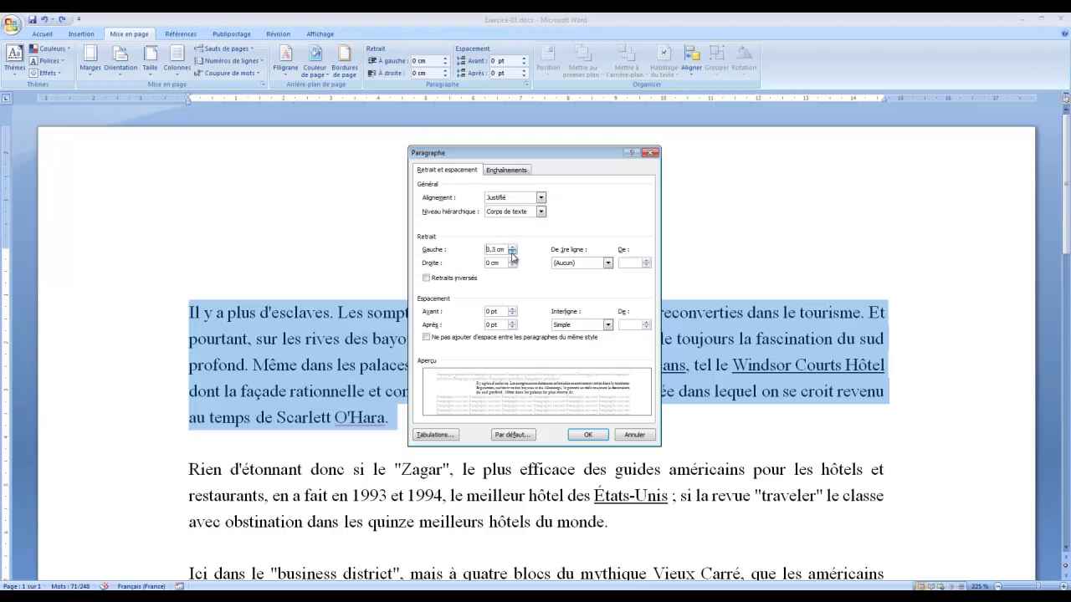
{"action": "left_click_drag", "start_coordinate": [512, 249], "coordinate": [512, 249]}
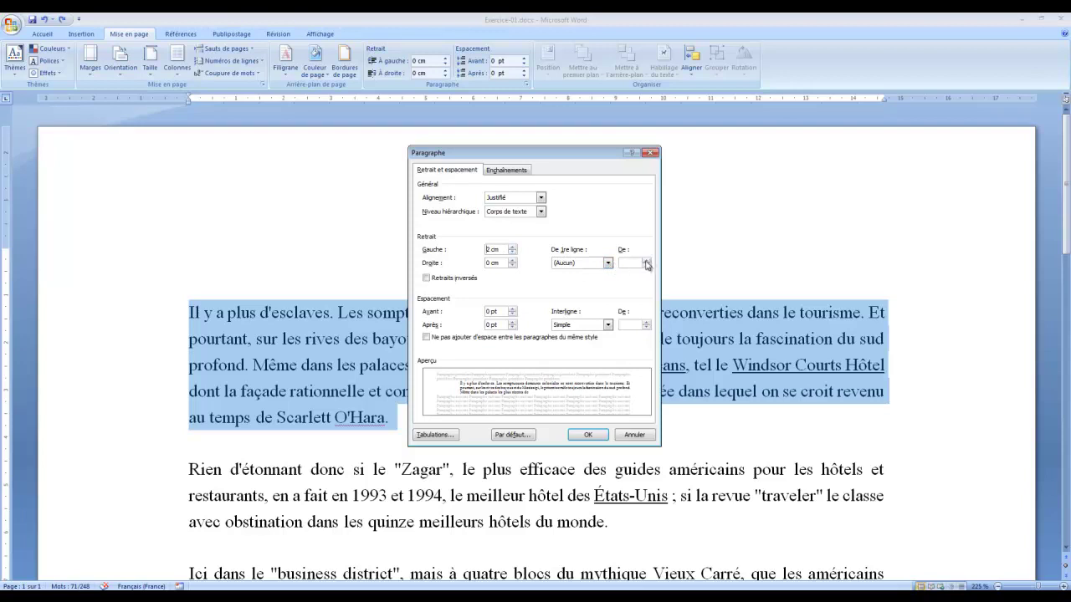
Step: Give the paragraph a positive (Positif) first-line indent of 2 cm and apply the paragraph settings
{"action": "left_click", "coordinate": [576, 266]}
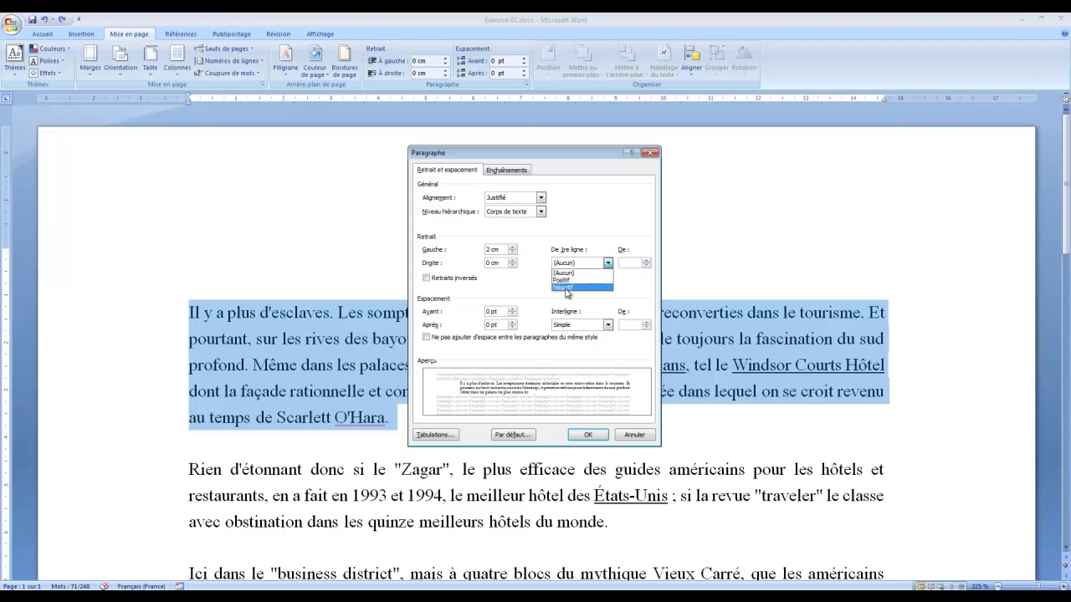
{"action": "left_click", "coordinate": [590, 251]}
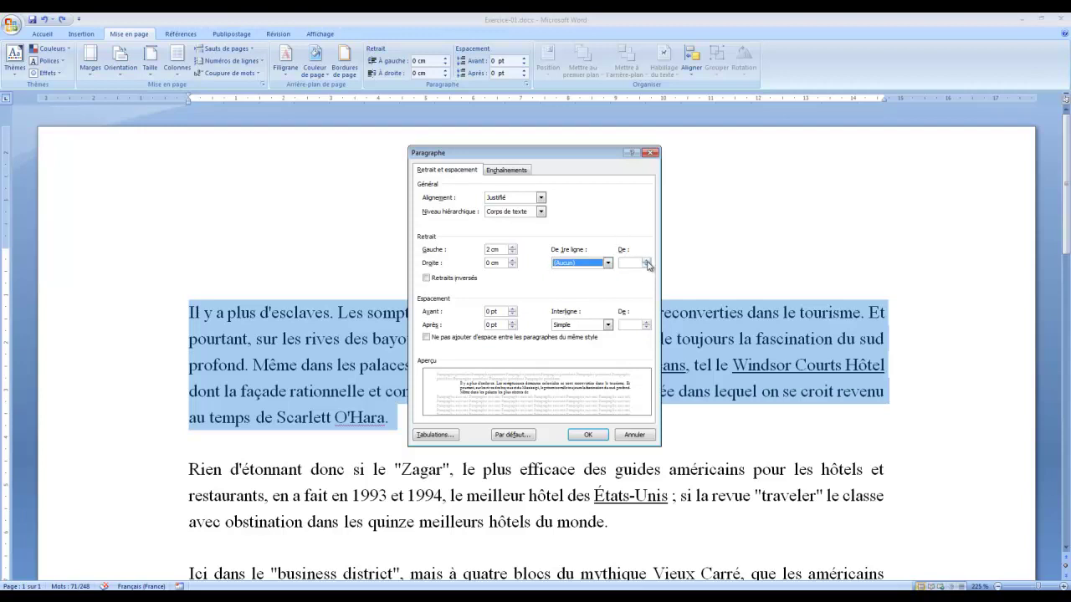
{"action": "left_click", "coordinate": [647, 262]}
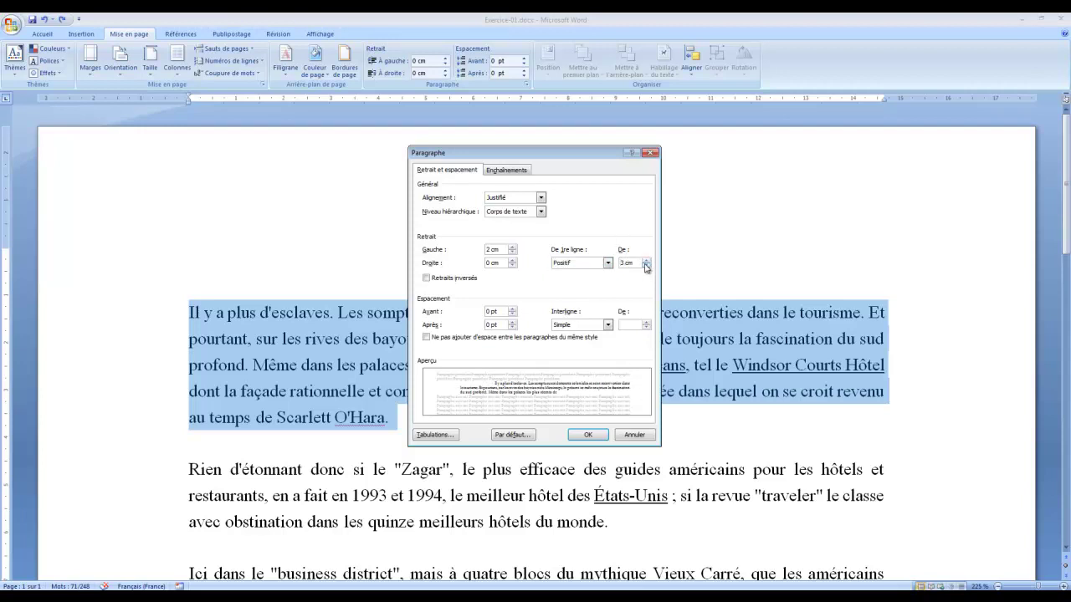
{"action": "left_click", "coordinate": [647, 261]}
{"action": "left_click", "coordinate": [646, 261]}
{"action": "left_click", "coordinate": [646, 266]}
{"action": "left_click", "coordinate": [647, 266]}
{"action": "left_click", "coordinate": [646, 266]}
{"action": "left_click", "coordinate": [647, 266]}
{"action": "left_click", "coordinate": [590, 437]}
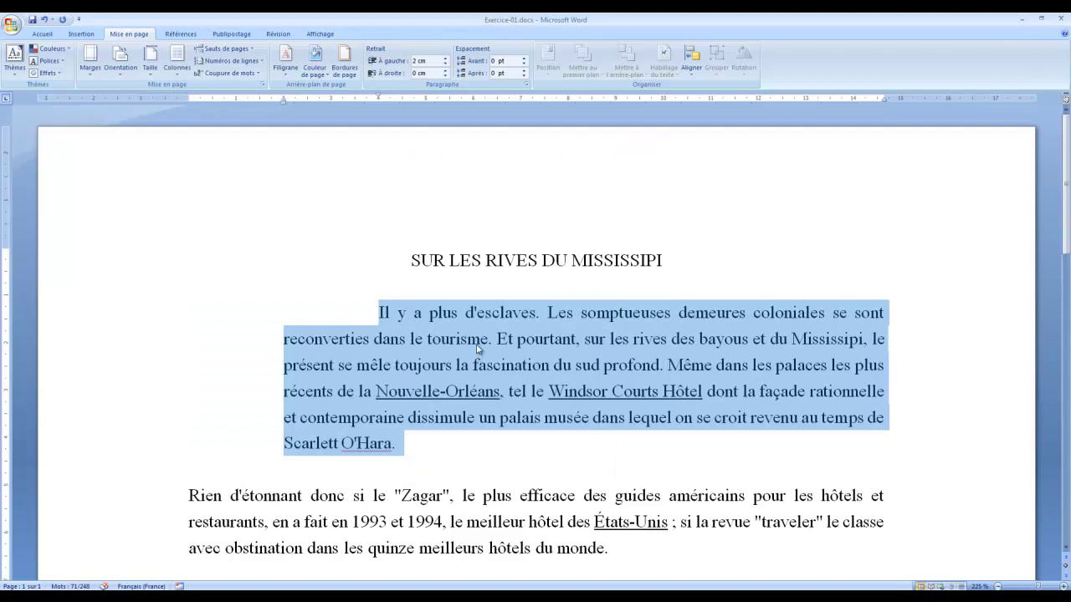
Step: Review the first-line indent choices in the selected first body paragraph's settings, keeping Positif, and confirm the settings
{"action": "right_click", "coordinate": [480, 350]}
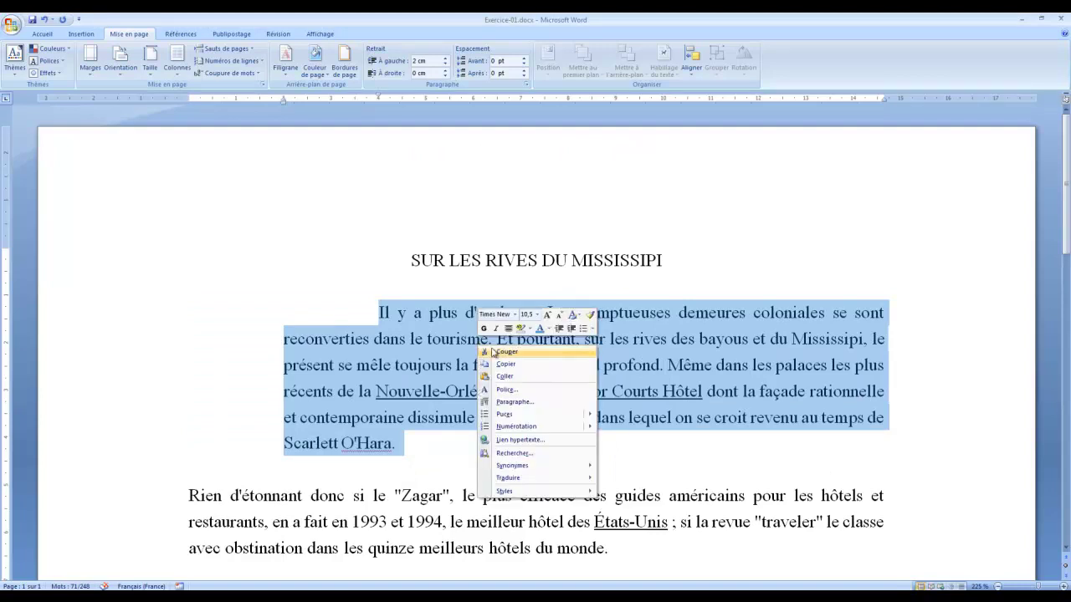
{"action": "left_click", "coordinate": [515, 402]}
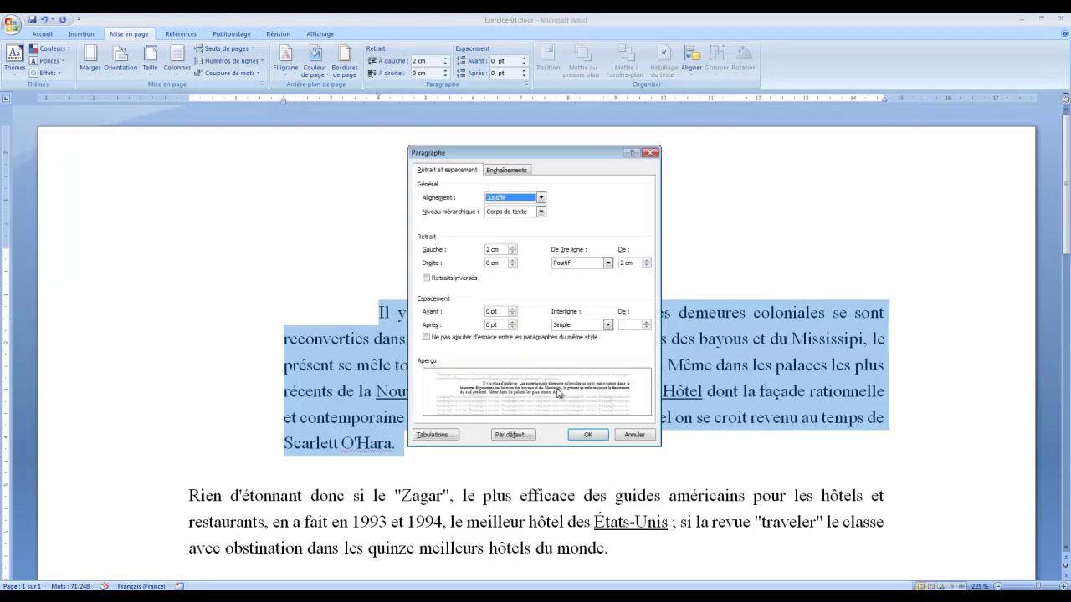
{"action": "left_click", "coordinate": [577, 262]}
{"action": "left_click", "coordinate": [577, 284]}
{"action": "left_click", "coordinate": [587, 435]}
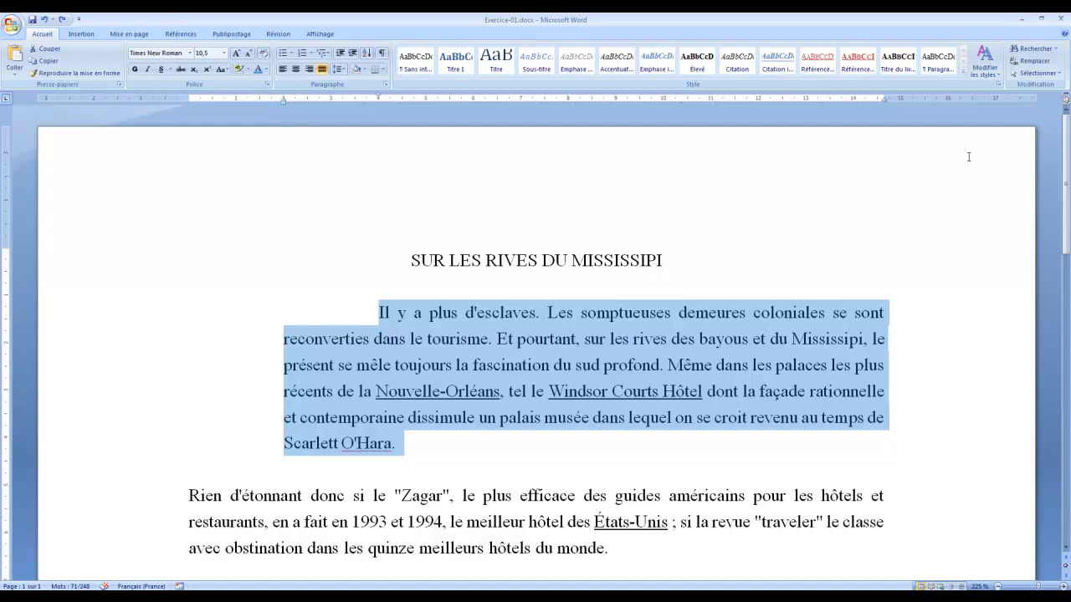
Step: Examine the Go To targets in Find and Replace, such as Section, Ligne, Signet, Commentaire and Note de bas de page
{"action": "left_click", "coordinate": [1035, 67]}
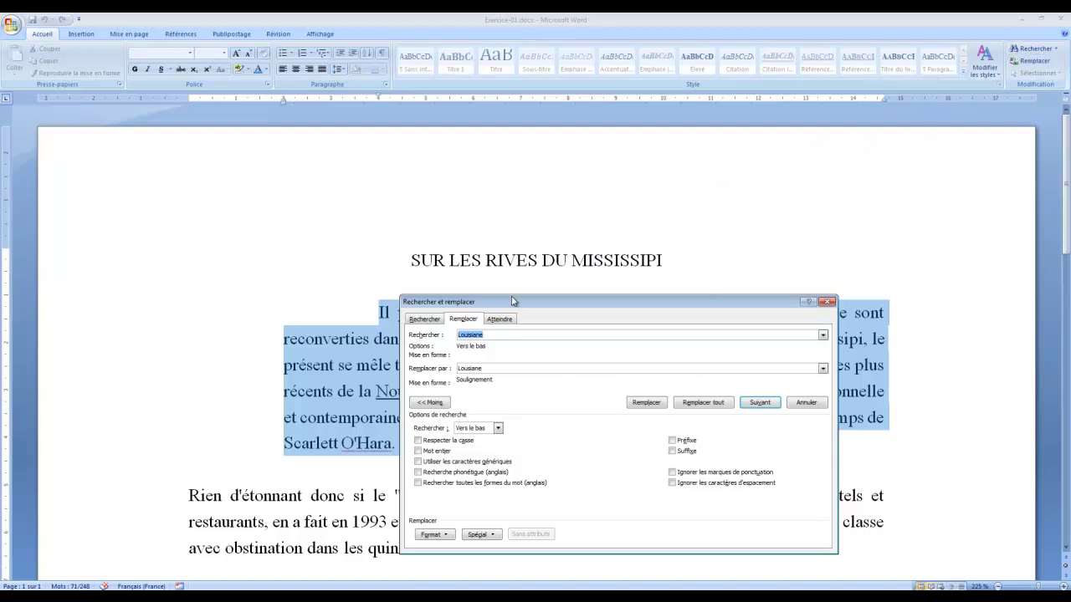
{"action": "left_click", "coordinate": [501, 320]}
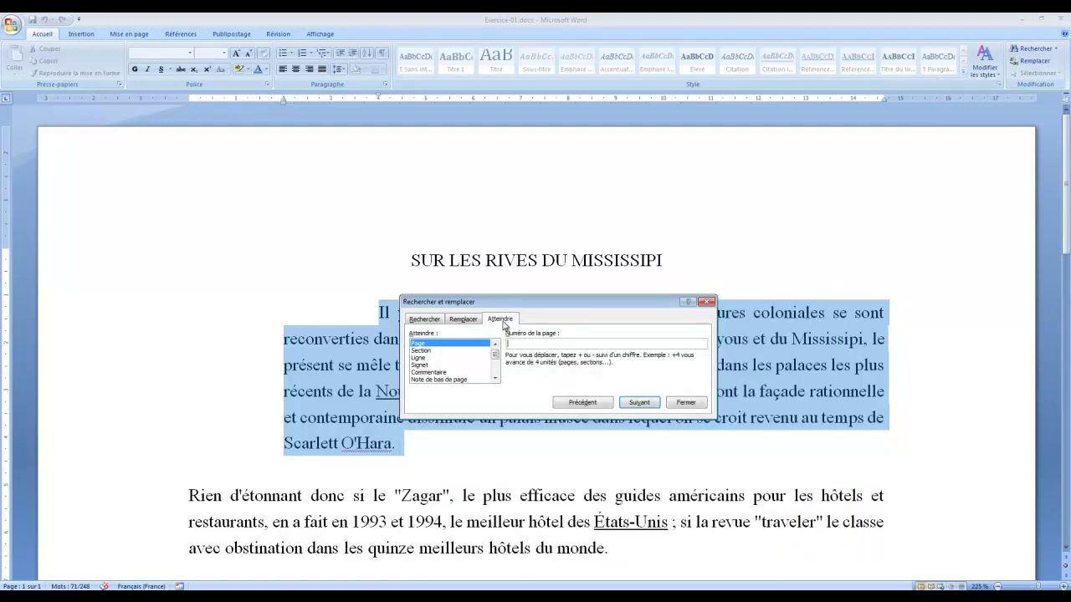
{"action": "left_click", "coordinate": [426, 351]}
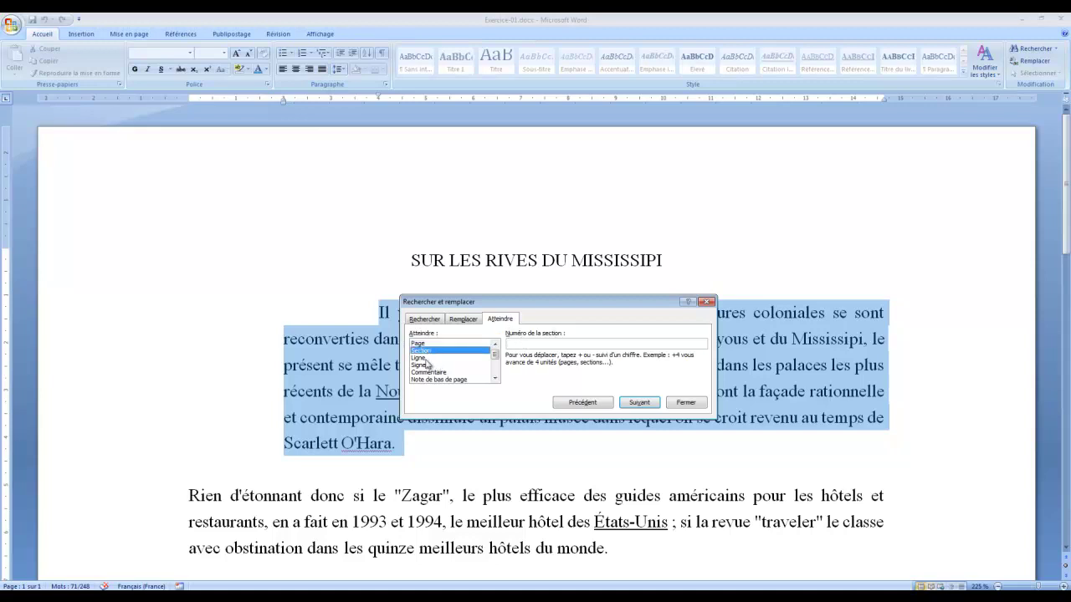
{"action": "left_click", "coordinate": [427, 358]}
{"action": "left_click", "coordinate": [429, 365]}
{"action": "left_click", "coordinate": [445, 372]}
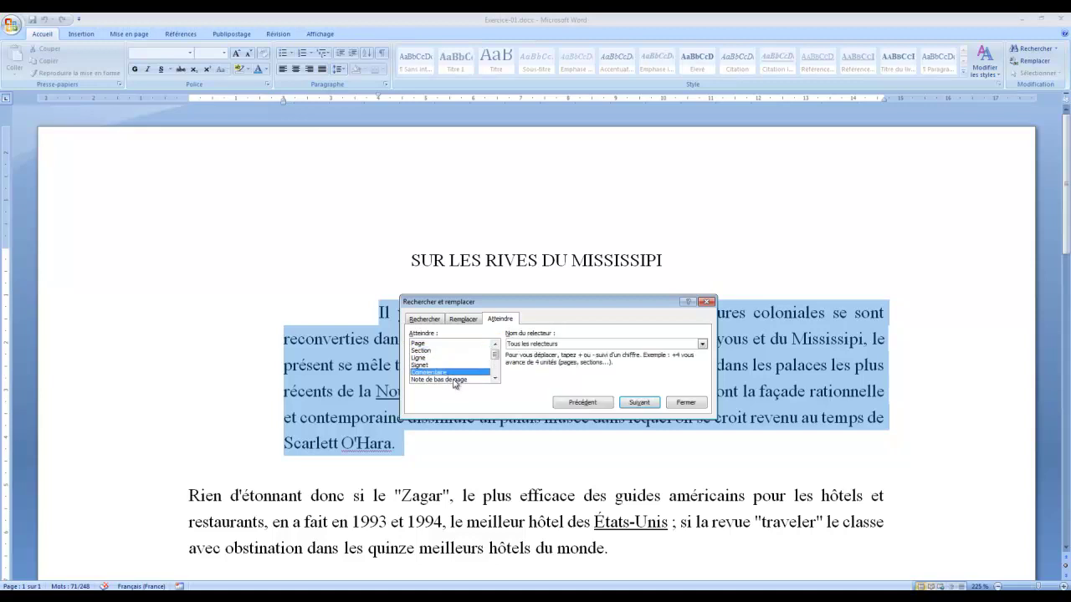
{"action": "left_click", "coordinate": [456, 379]}
{"action": "left_click", "coordinate": [462, 319]}
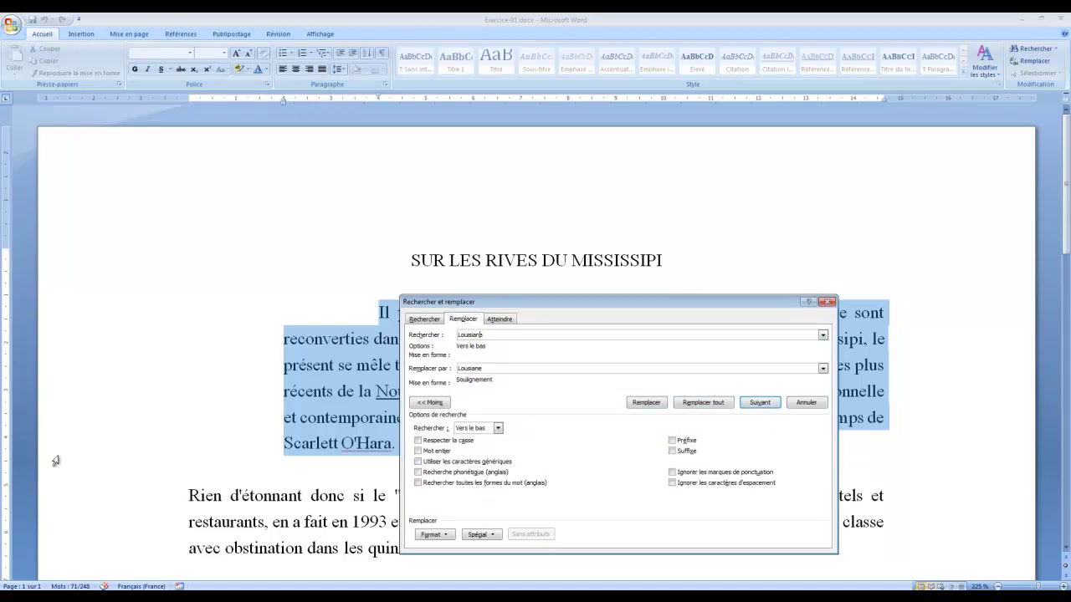
Step: Go to line (Ligne) 10 of the document from the end of the text
{"action": "left_click", "coordinate": [246, 458]}
{"action": "scroll", "coordinate": [261, 473], "scroll_direction": "down", "scroll_amount": 4}
{"action": "scroll", "coordinate": [261, 471], "scroll_direction": "down", "scroll_amount": 4}
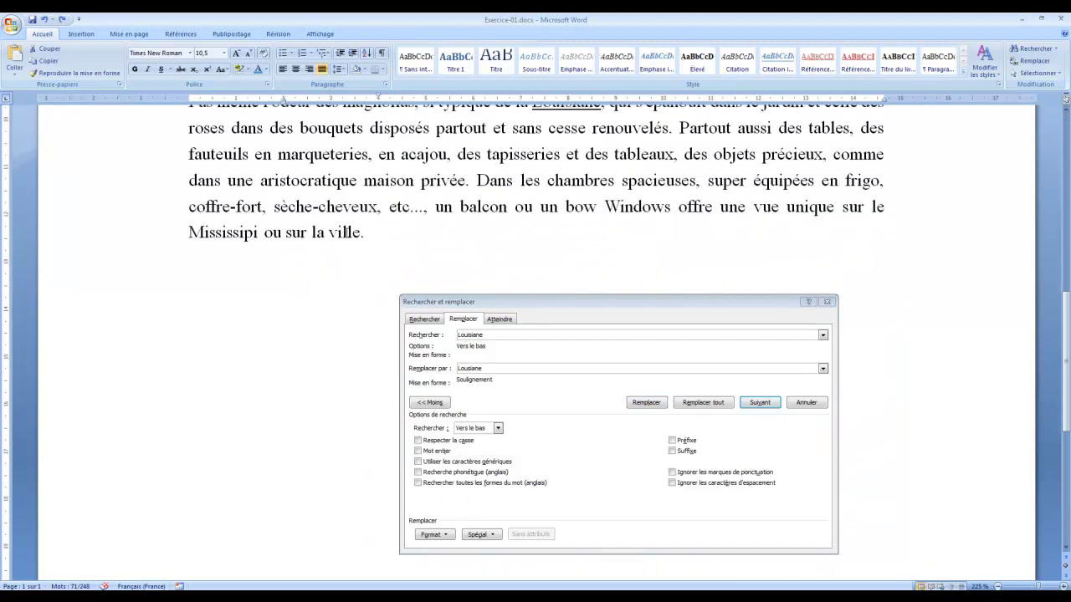
{"action": "left_click", "coordinate": [500, 318]}
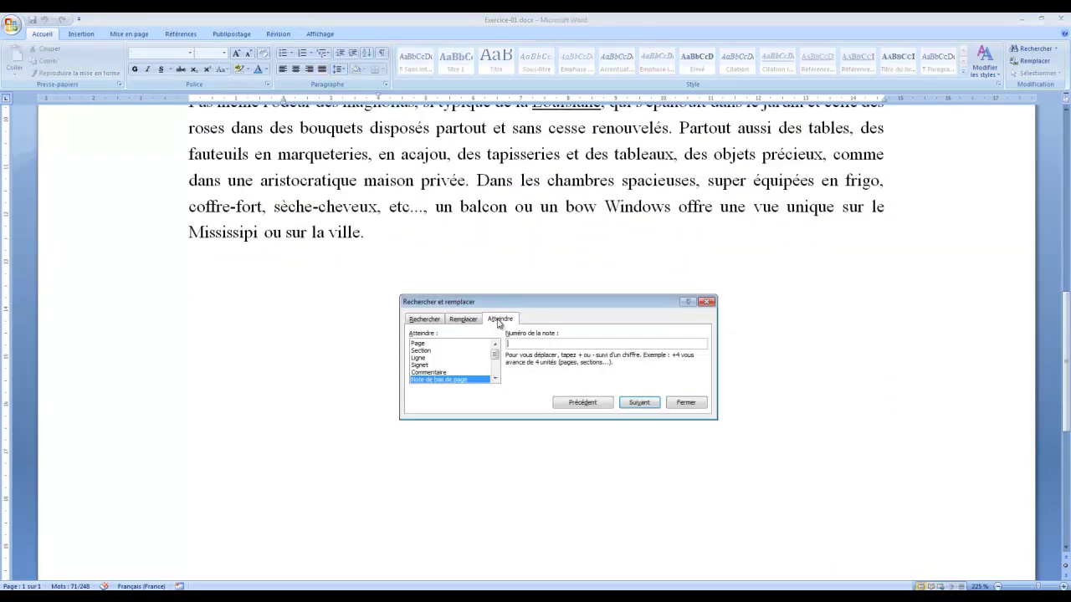
{"action": "left_click", "coordinate": [419, 359]}
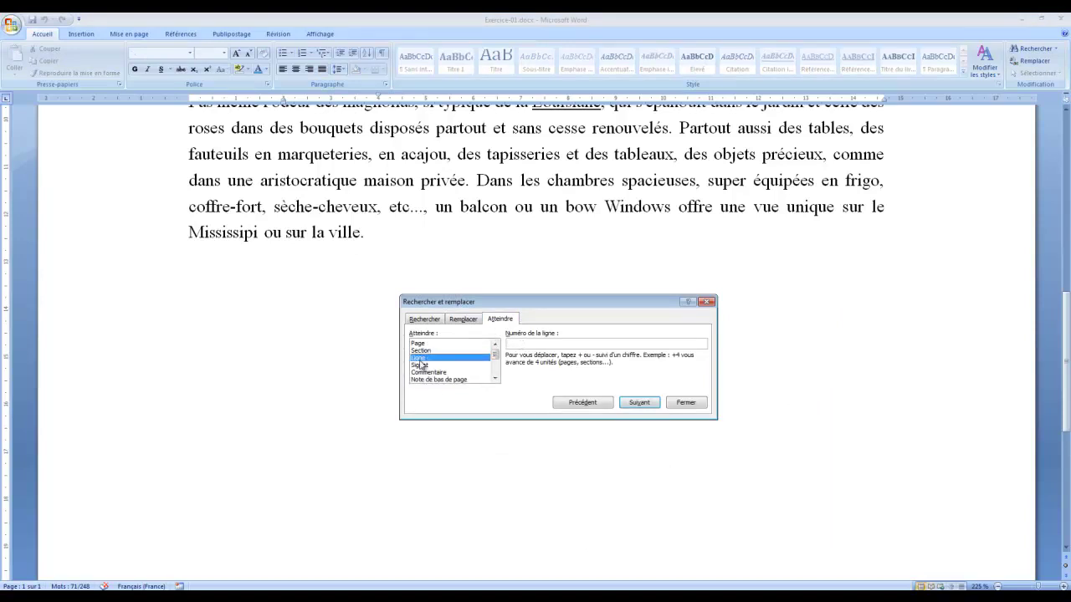
{"action": "type", "text": "10"}
{"action": "key", "text": "Return"}
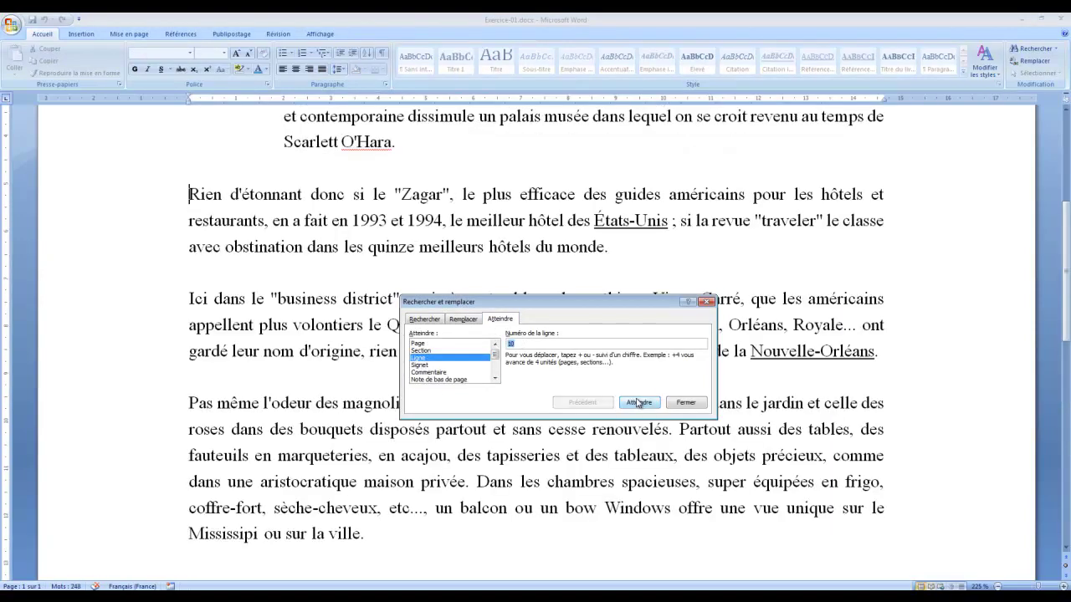
Step: Set up a replacement that searches for "Mississipi" and uses the same word "Mississipi" as the replacement text
{"action": "left_click", "coordinate": [464, 319]}
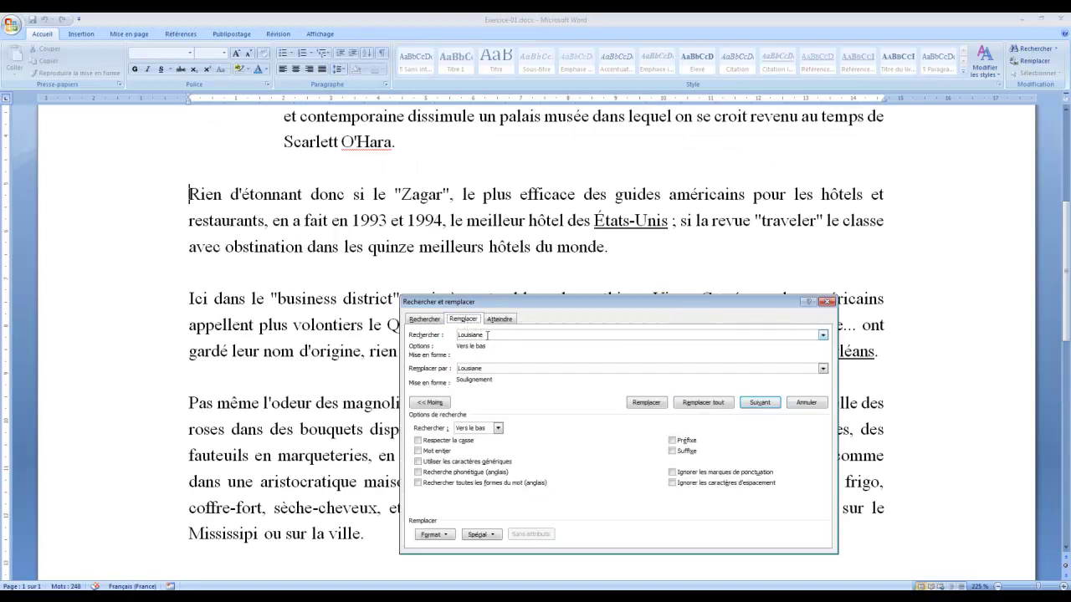
{"action": "left_click", "coordinate": [487, 335]}
{"action": "type", "text": "Mississipi"}
{"action": "double_click", "coordinate": [477, 335]}
{"action": "right_click", "coordinate": [477, 335]}
{"action": "left_click", "coordinate": [506, 358]}
{"action": "double_click", "coordinate": [470, 368]}
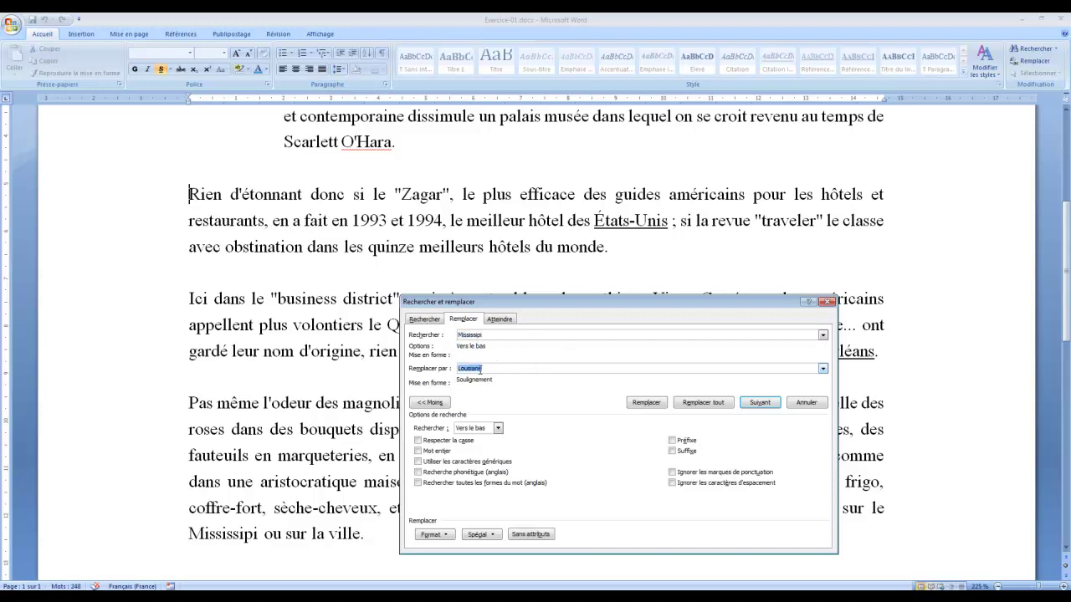
{"action": "right_click", "coordinate": [473, 368]}
{"action": "left_click", "coordinate": [492, 406]}
Step: Set the replacement text's font format to bold (Gras) with underlining set to (Aucun)
{"action": "left_click", "coordinate": [432, 535]}
{"action": "left_click", "coordinate": [444, 444]}
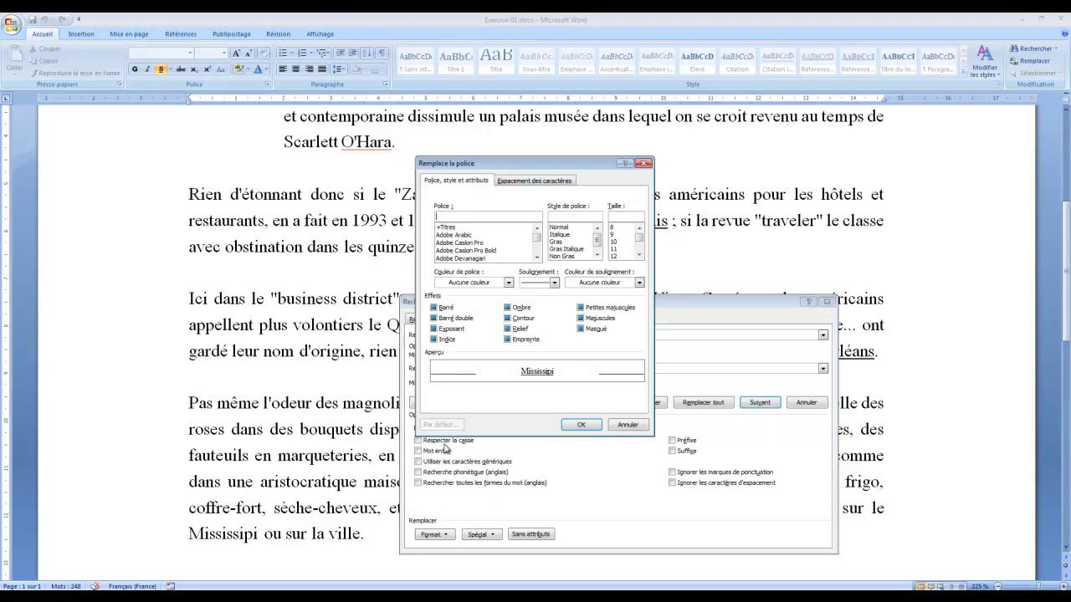
{"action": "left_click", "coordinate": [553, 282]}
{"action": "left_click", "coordinate": [544, 298]}
{"action": "left_click", "coordinate": [559, 242]}
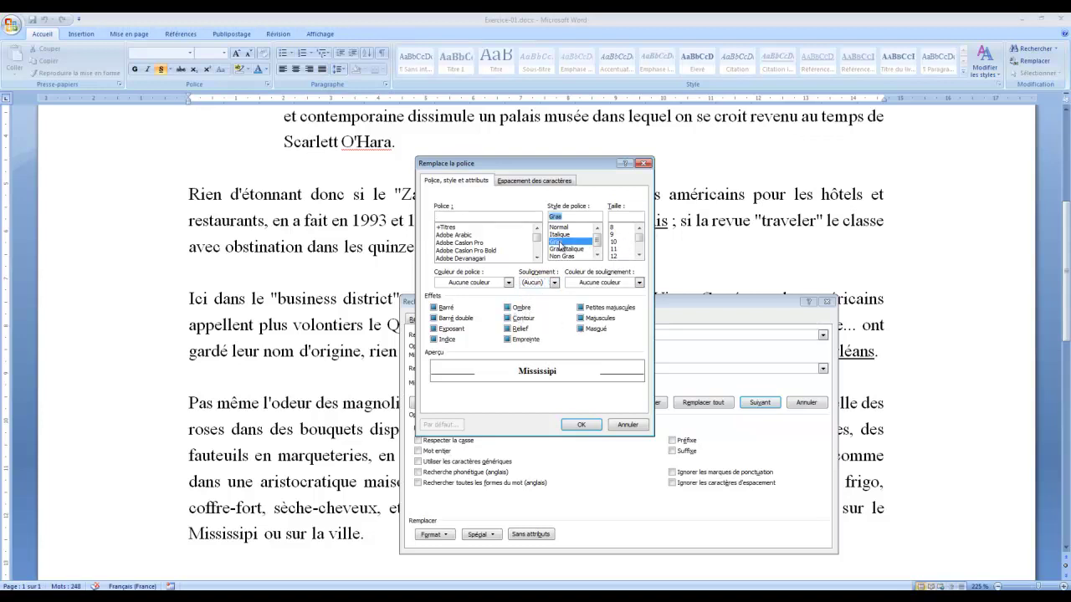
{"action": "left_click", "coordinate": [584, 427]}
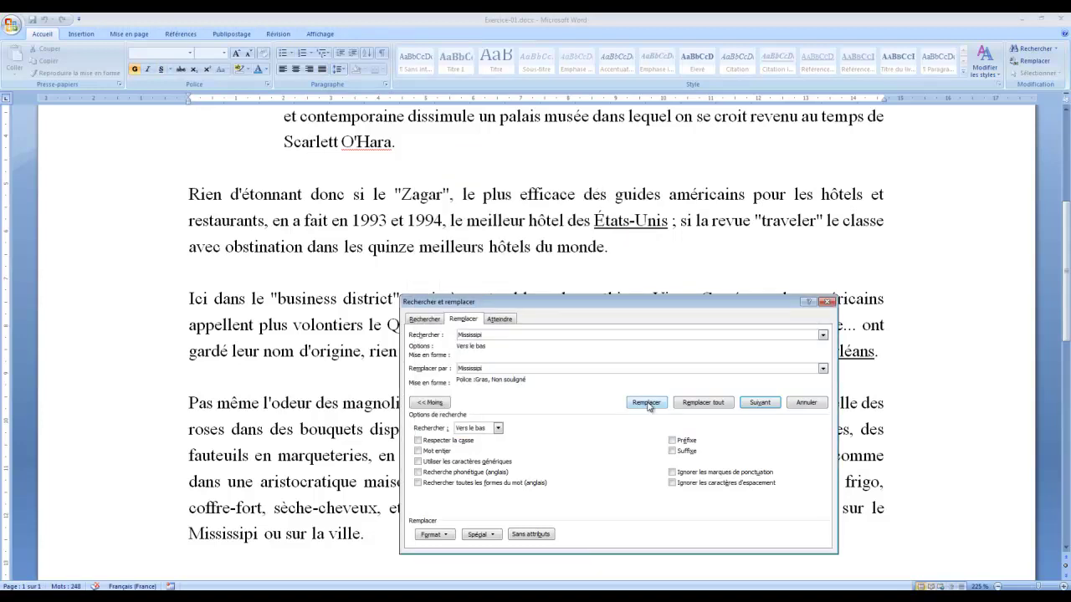
Step: Replace all occurrences of "Mississipi" with the formatted version, close Find and Replace, and check the occurrences in the text
{"action": "left_click", "coordinate": [762, 405]}
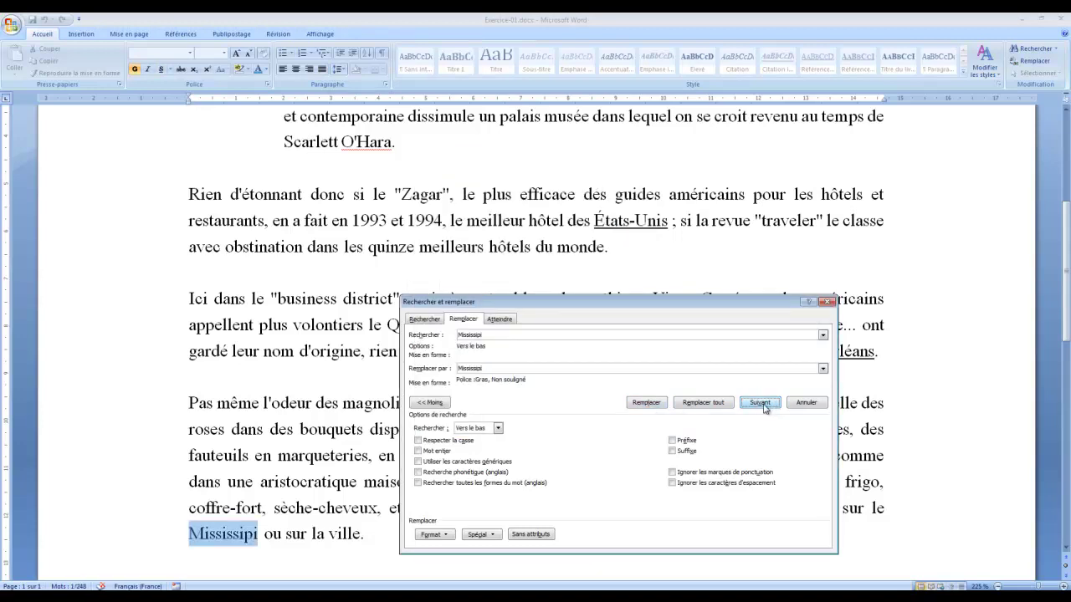
{"action": "left_click", "coordinate": [715, 405]}
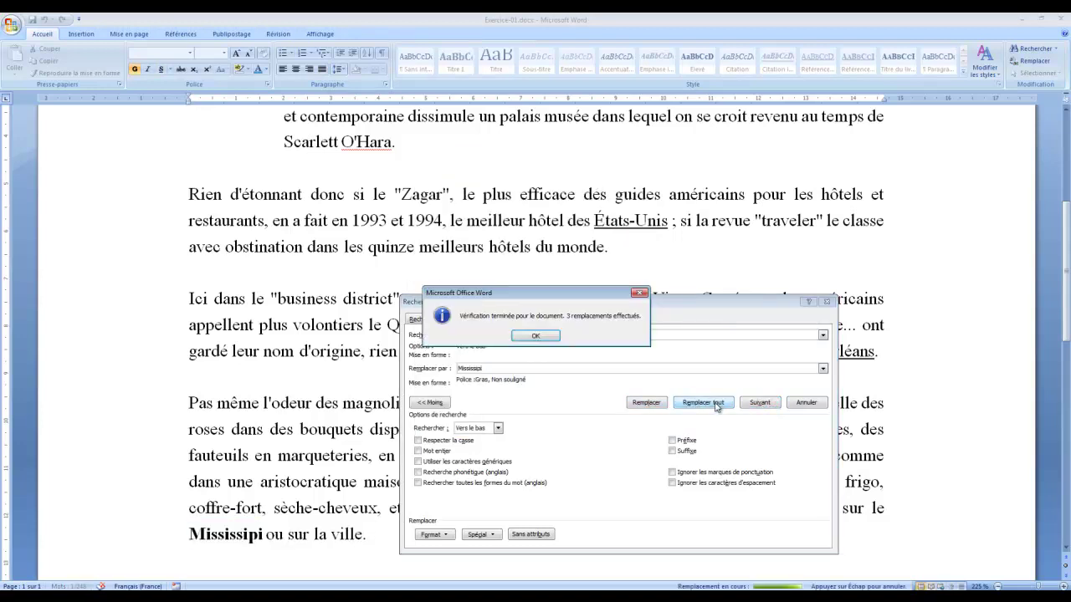
{"action": "left_click", "coordinate": [535, 335]}
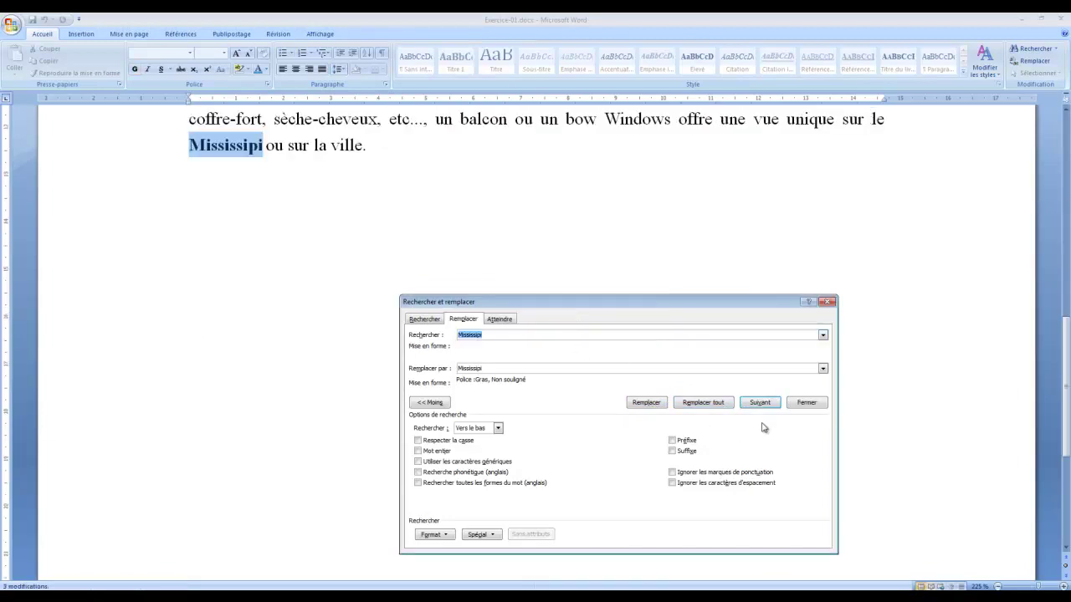
{"action": "left_click", "coordinate": [816, 405]}
{"action": "scroll", "coordinate": [645, 358], "scroll_direction": "up", "scroll_amount": 6}
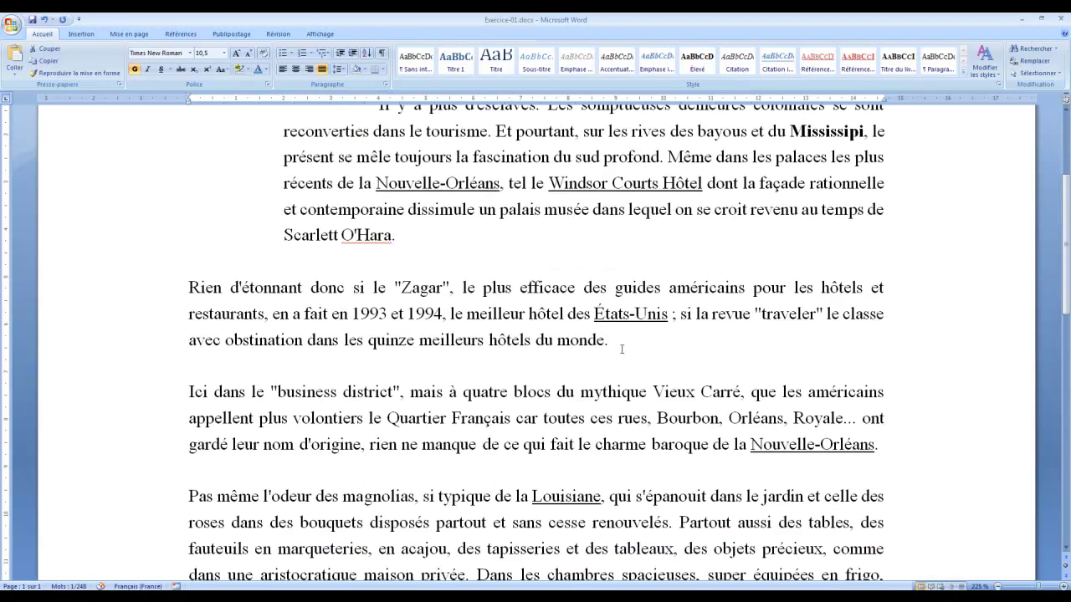
{"action": "scroll", "coordinate": [622, 348], "scroll_direction": "down", "scroll_amount": 3}
{"action": "scroll", "coordinate": [623, 350], "scroll_direction": "up", "scroll_amount": 5}
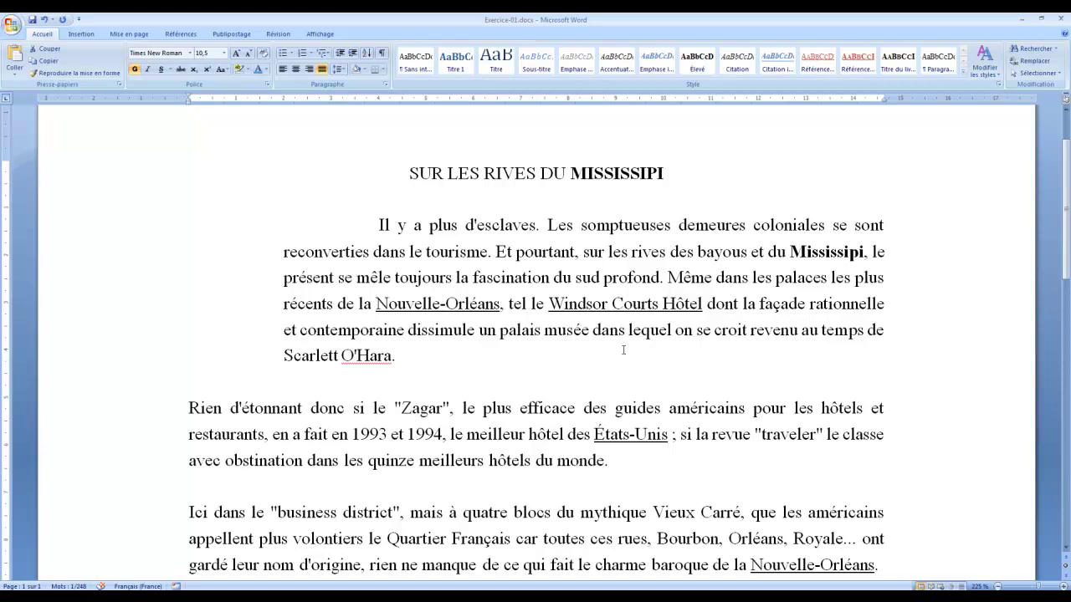
{"action": "left_click", "coordinate": [813, 253]}
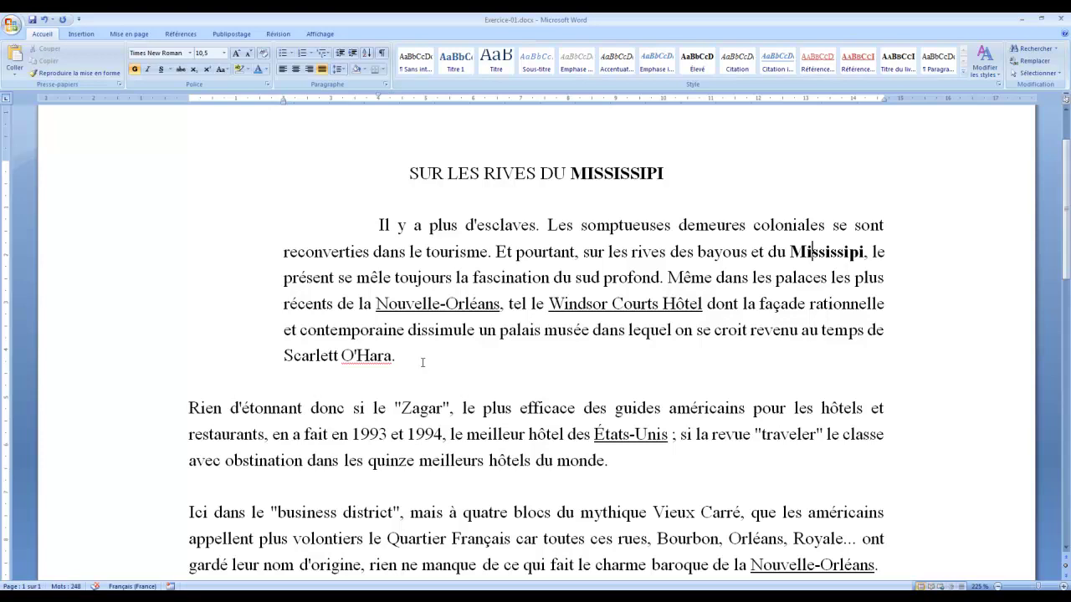
Step: Delete the empty line above the "Rien d'étonnant" paragraph and set that paragraph's spacing before to 12 pt
{"action": "triple_click", "coordinate": [458, 450]}
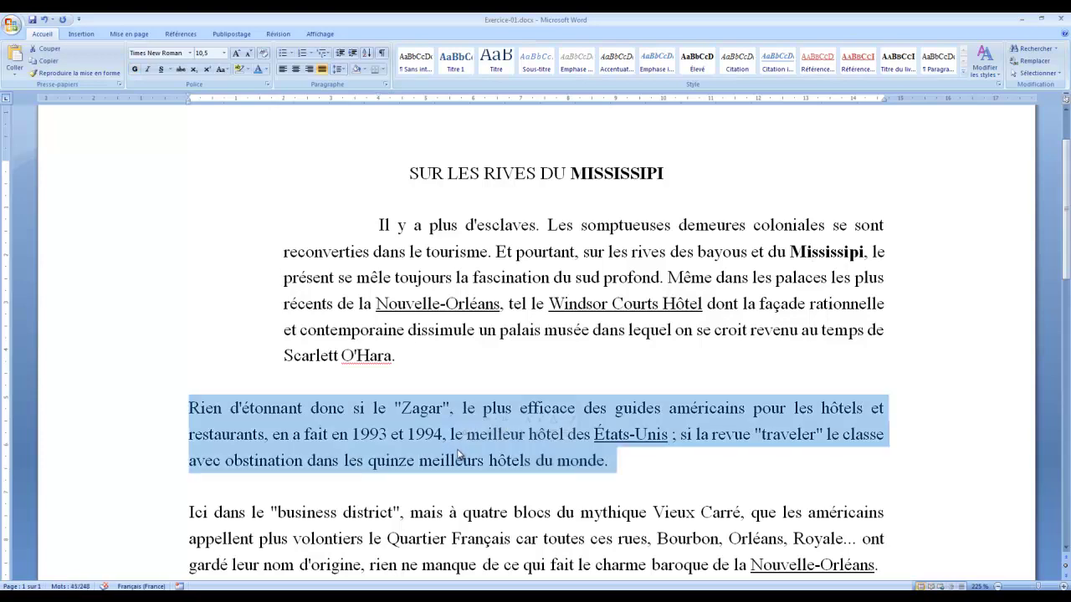
{"action": "left_click", "coordinate": [115, 34]}
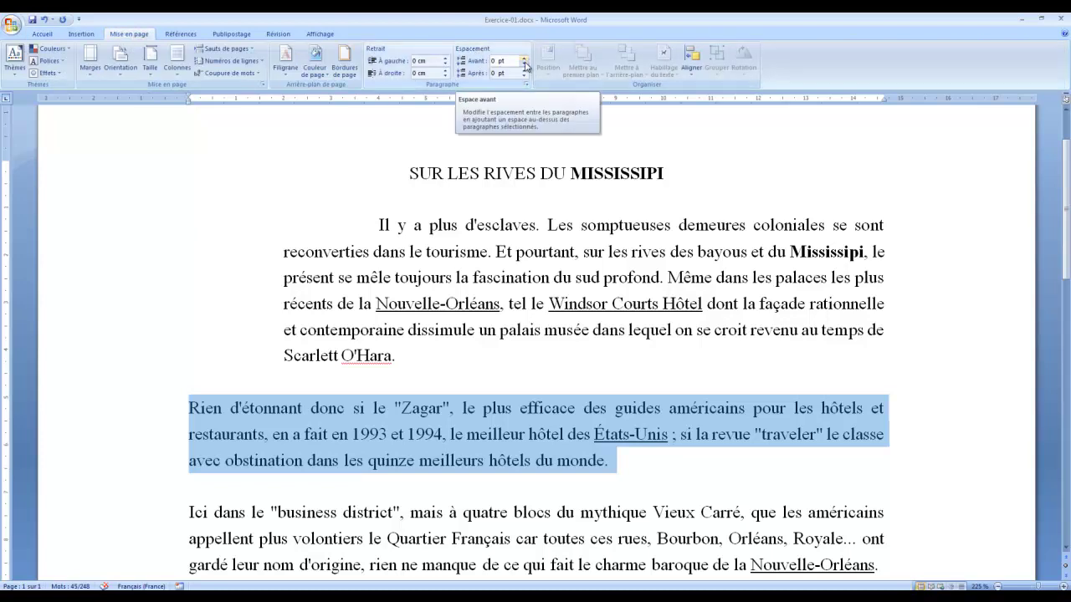
{"action": "left_click", "coordinate": [166, 385]}
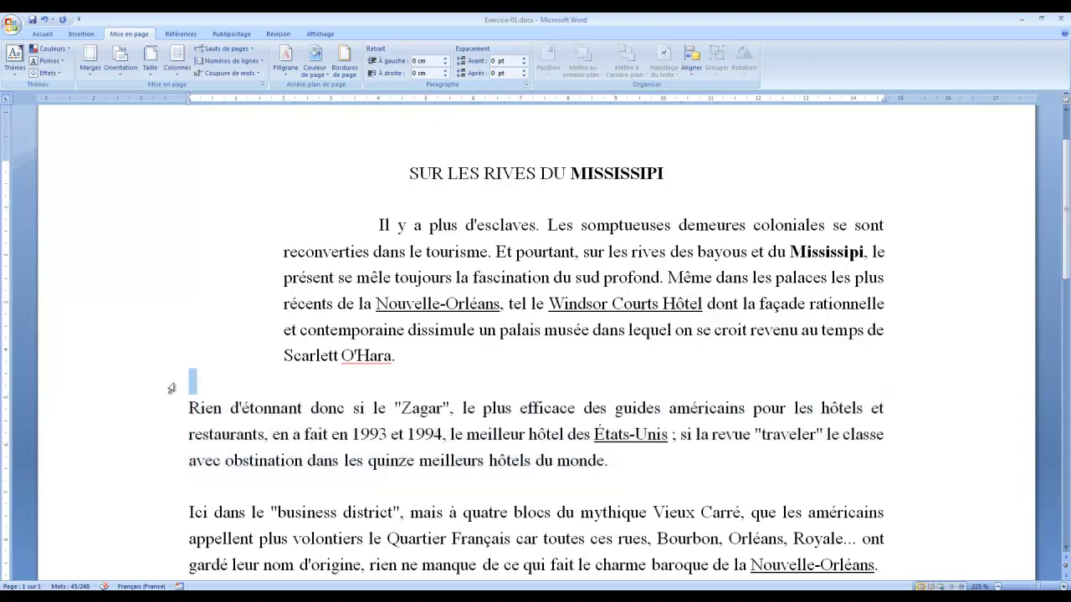
{"action": "key", "text": "Delete"}
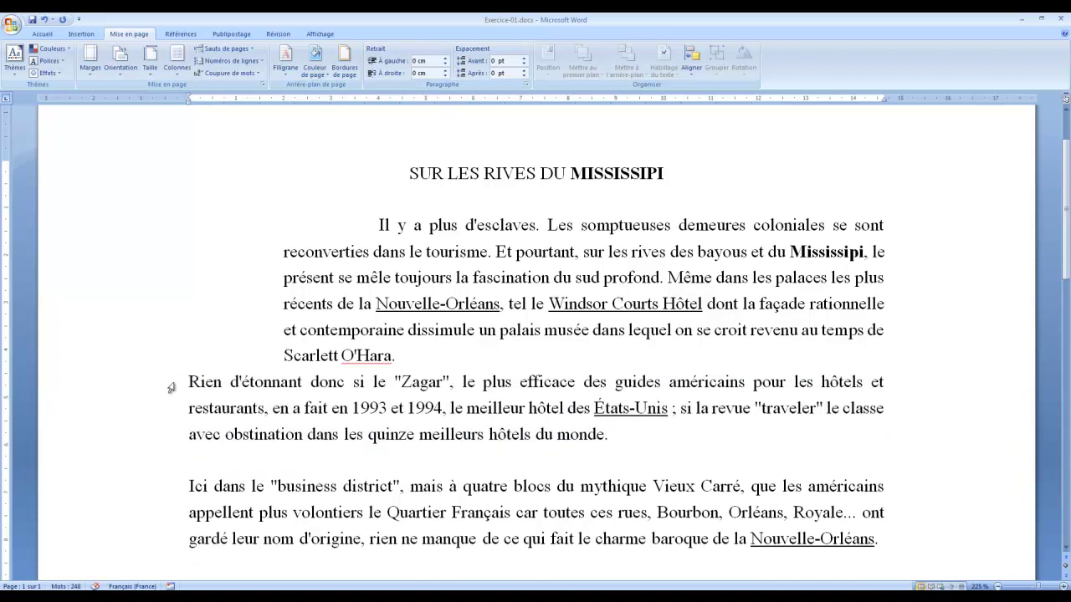
{"action": "left_click", "coordinate": [524, 58]}
{"action": "left_click", "coordinate": [524, 59]}
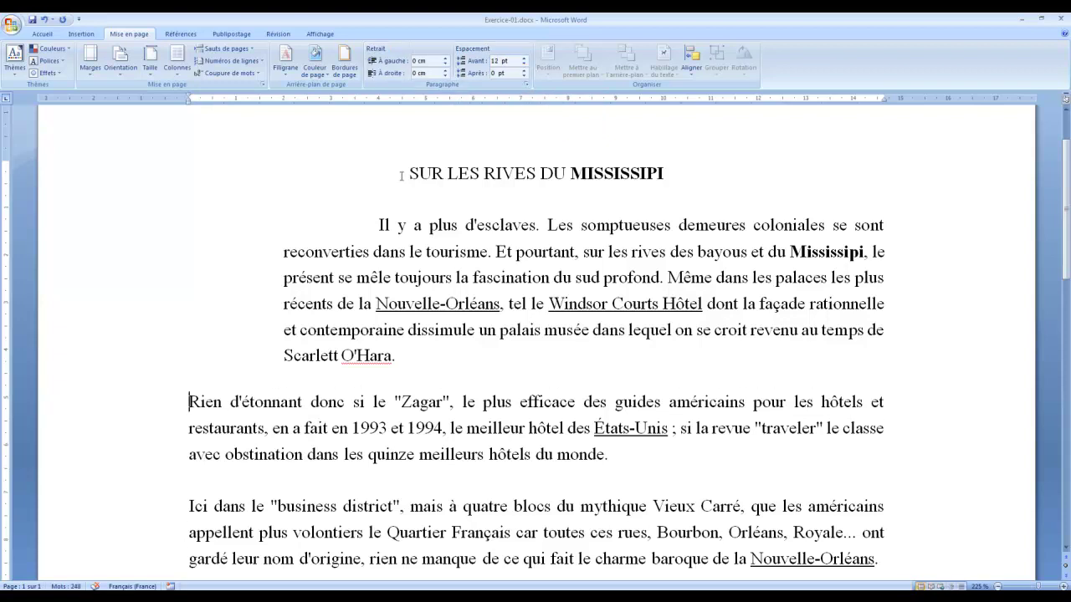
Step: Insert an empty line after the first body paragraph to compare the spacing, and remove it again
{"action": "left_click", "coordinate": [417, 363]}
{"action": "key", "text": "Return"}
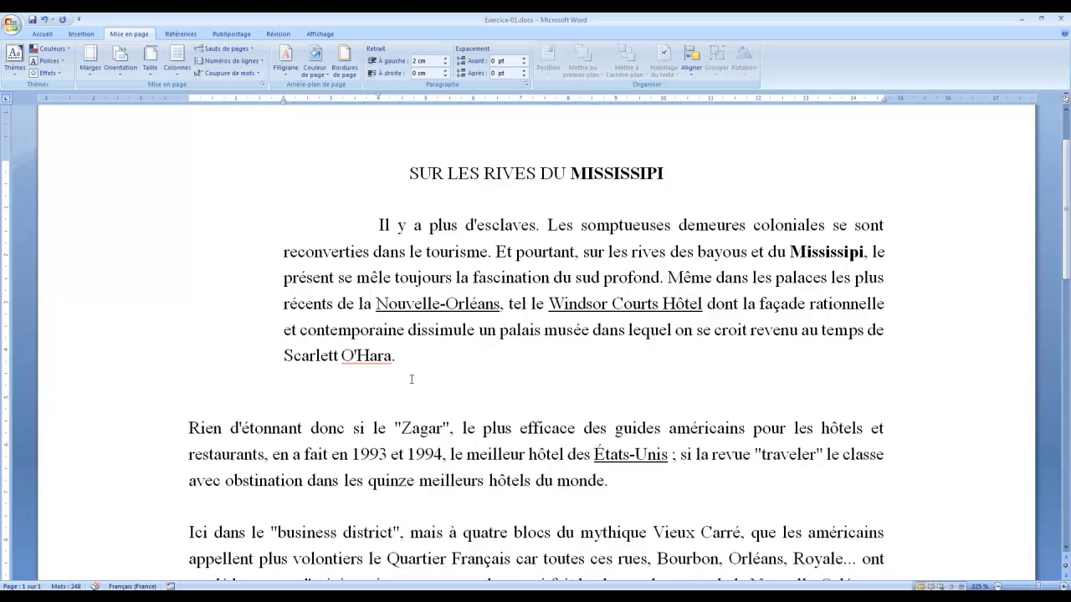
{"action": "key", "text": "Delete"}
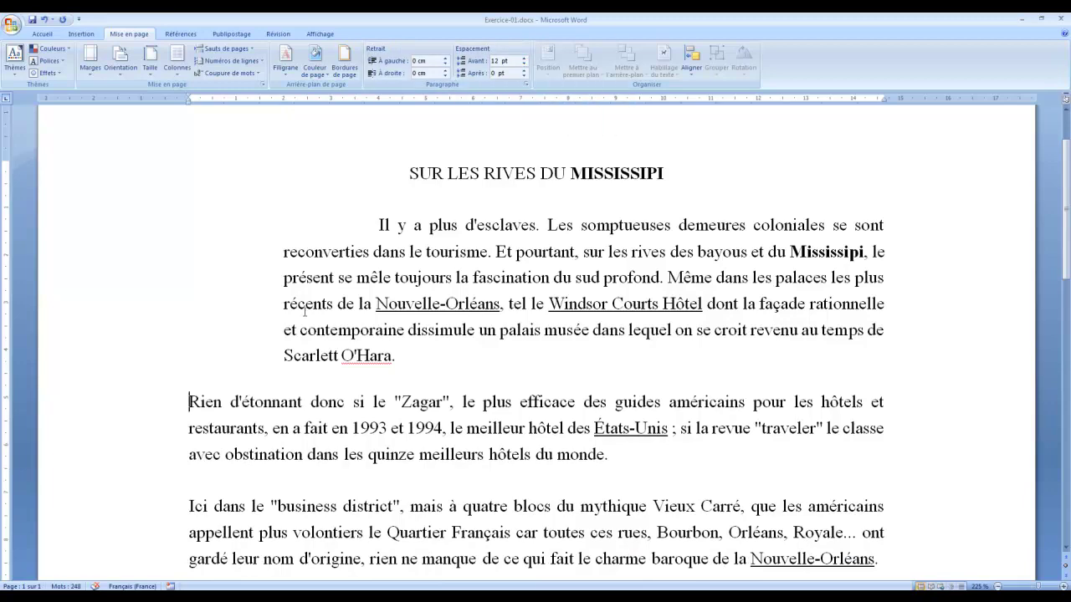
Step: Delete the empty lines above the last two paragraphs and set the "Pas même l'odeur" paragraph's spacing before to 12 pt
{"action": "left_click", "coordinate": [161, 480]}
{"action": "key", "text": "Delete"}
{"action": "scroll", "coordinate": [161, 485], "scroll_direction": "down", "scroll_amount": 2}
{"action": "left_click", "coordinate": [150, 380]}
{"action": "key", "text": "Delete"}
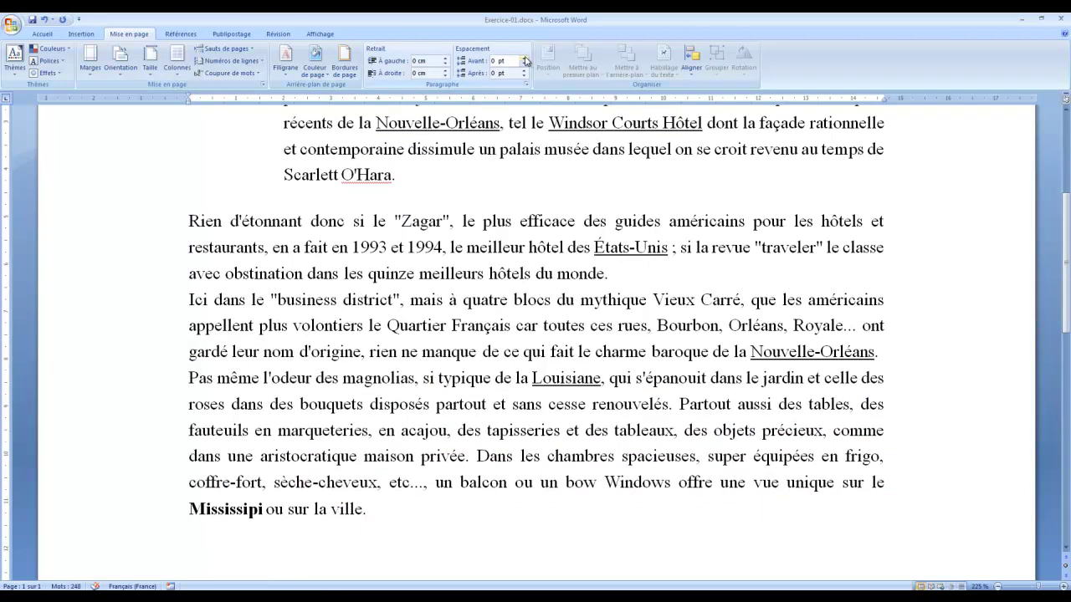
{"action": "left_click", "coordinate": [524, 58]}
{"action": "left_click", "coordinate": [525, 59]}
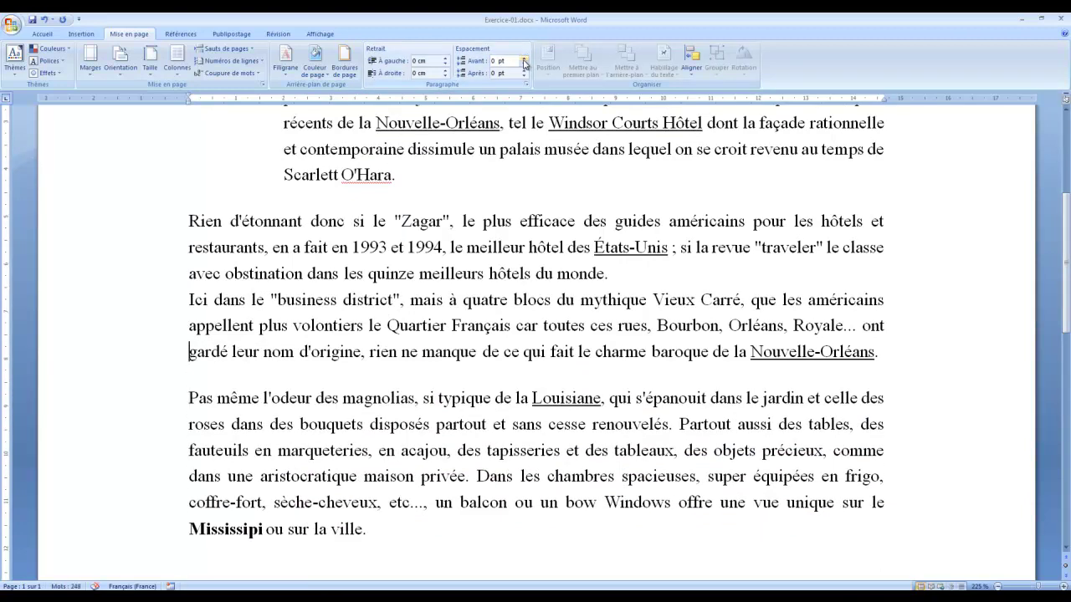
Step: Set the spacing before the "Ici dans le business district" paragraph to 12 pt
{"action": "key", "text": "Up"}
{"action": "key", "text": "Up"}
{"action": "key", "text": "Up"}
{"action": "key", "text": "Up"}
{"action": "key", "text": "Down"}
{"action": "key", "text": "Down"}
{"action": "key", "text": "Down"}
{"action": "left_click", "coordinate": [524, 60]}
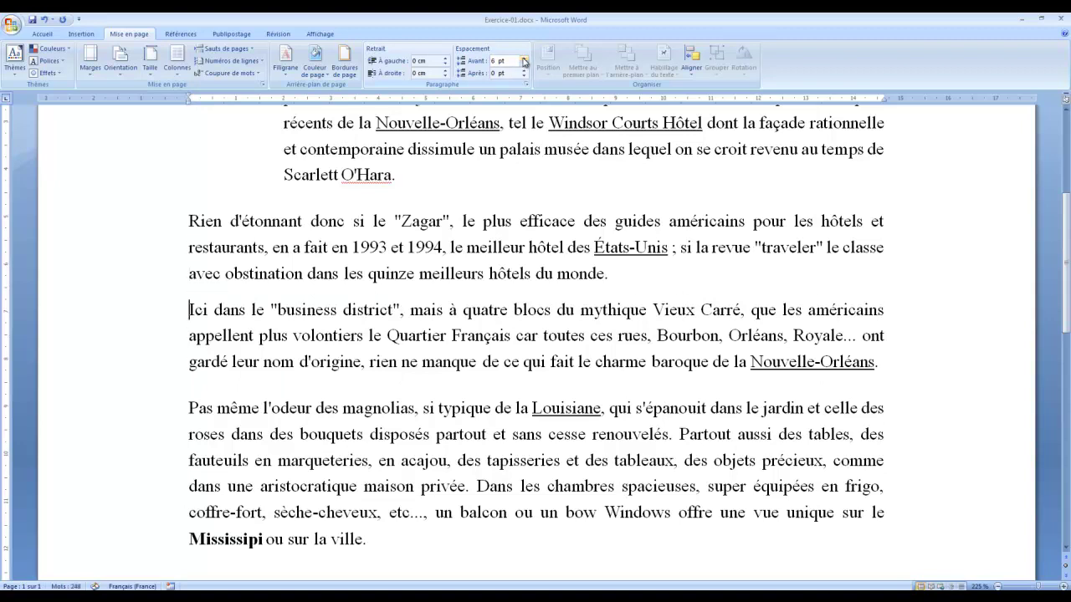
{"action": "left_click", "coordinate": [525, 60]}
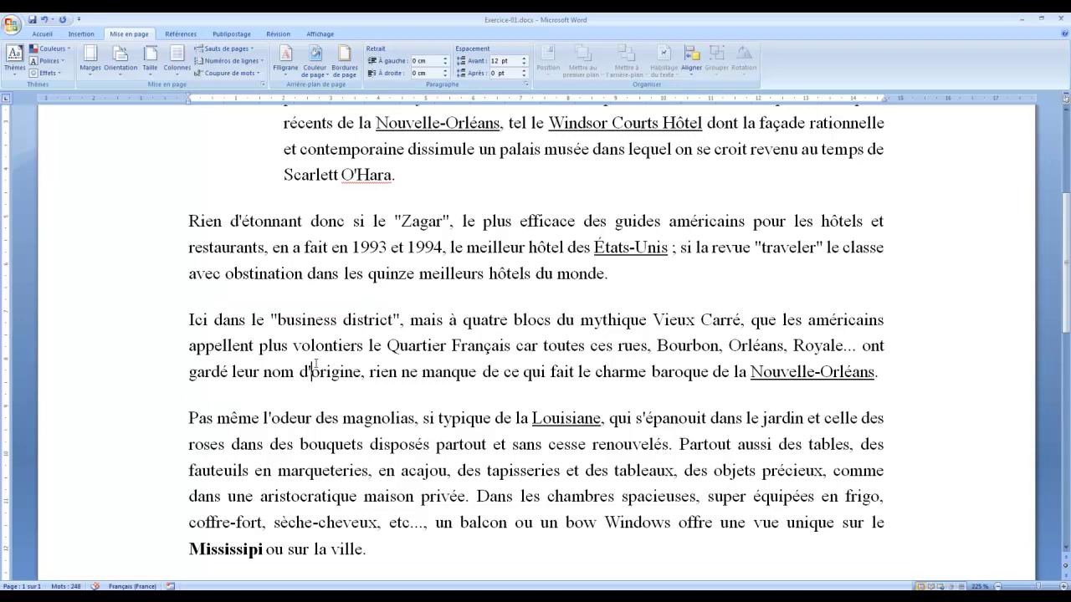
{"action": "scroll", "coordinate": [315, 363], "scroll_direction": "up", "scroll_amount": 3}
{"action": "scroll", "coordinate": [314, 335], "scroll_direction": "down", "scroll_amount": 4}
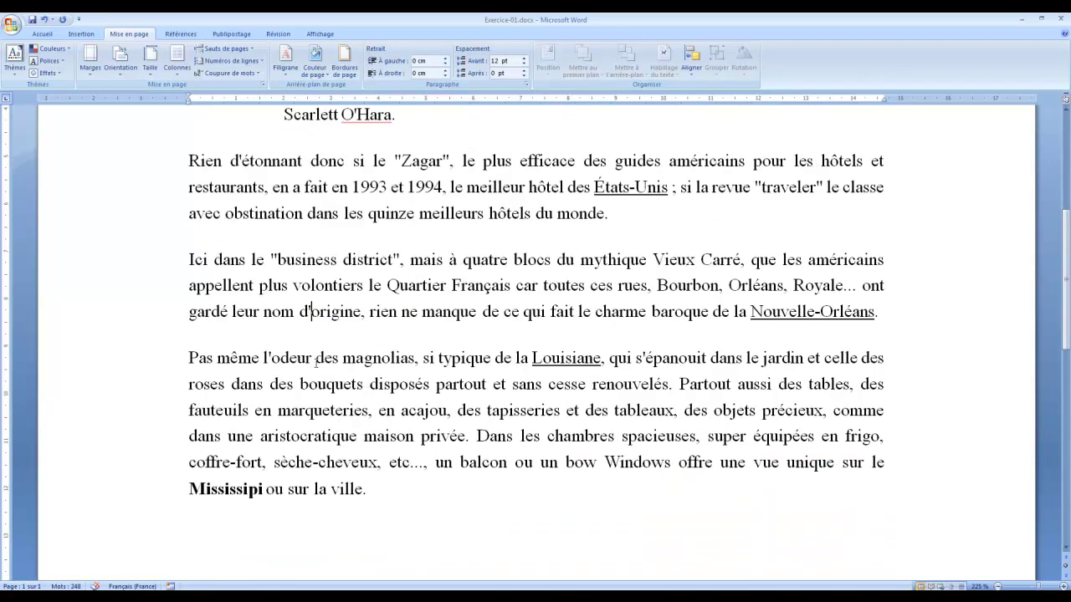
Step: Try a spacing after of 36 pt on the "Ici dans le business district" paragraph
{"action": "left_click", "coordinate": [526, 71]}
{"action": "left_click", "coordinate": [526, 71]}
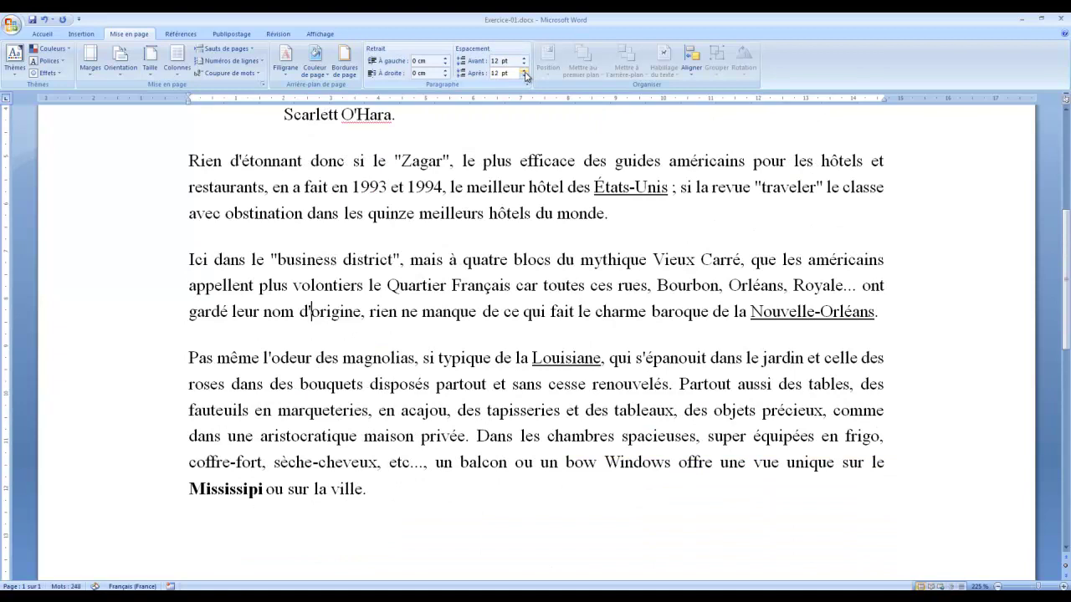
{"action": "left_click", "coordinate": [525, 71]}
{"action": "left_click", "coordinate": [526, 71]}
{"action": "left_click", "coordinate": [526, 71]}
{"action": "left_click", "coordinate": [526, 71]}
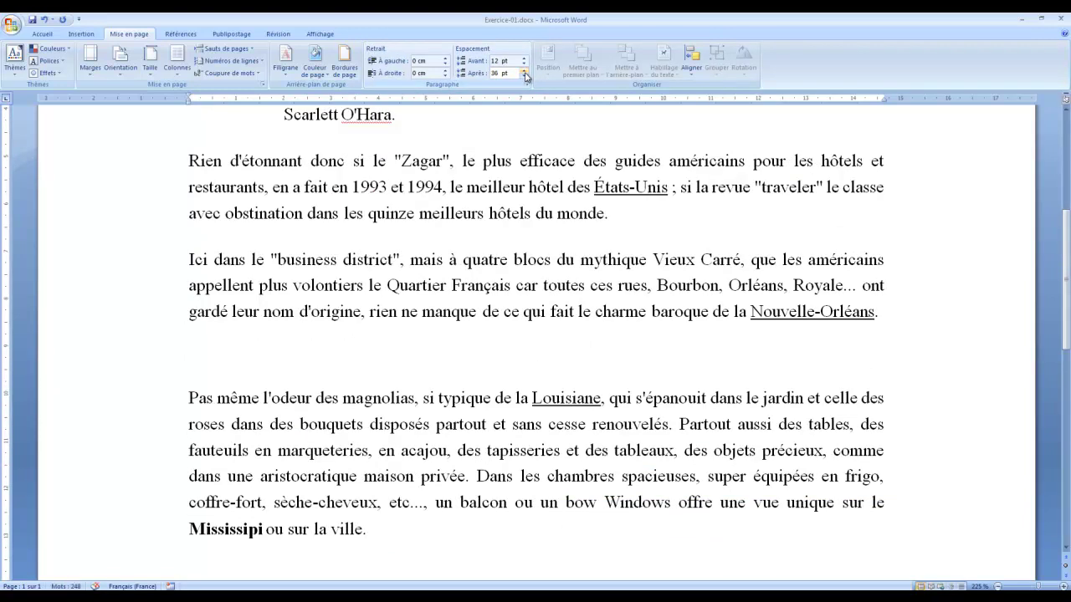
{"action": "left_click", "coordinate": [189, 370]}
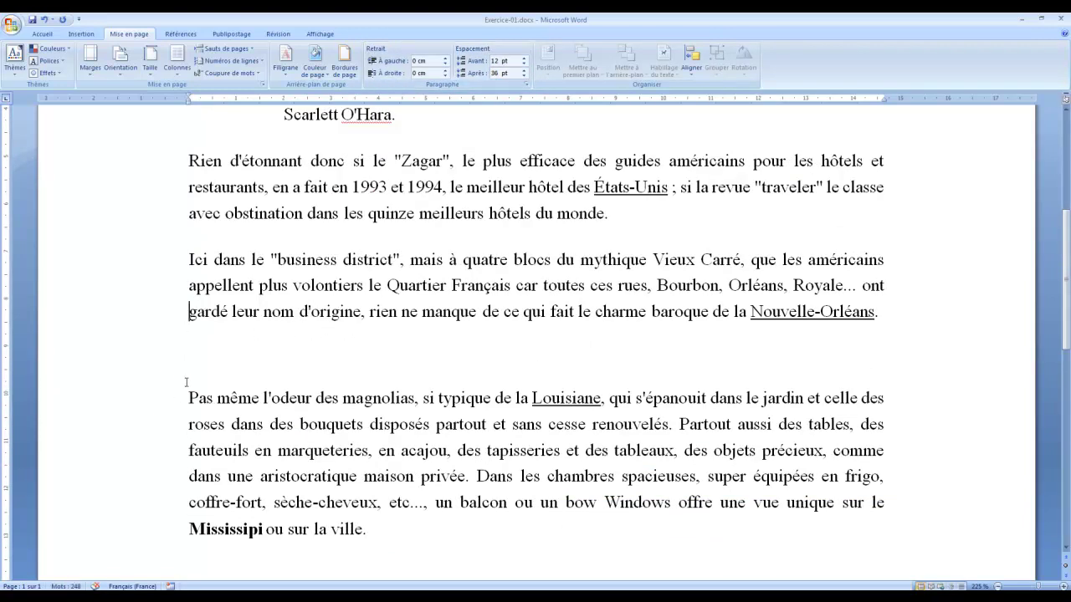
Step: Set the spacing after the "Ici dans le business district" paragraph back to 0 pt
{"action": "left_click", "coordinate": [525, 75]}
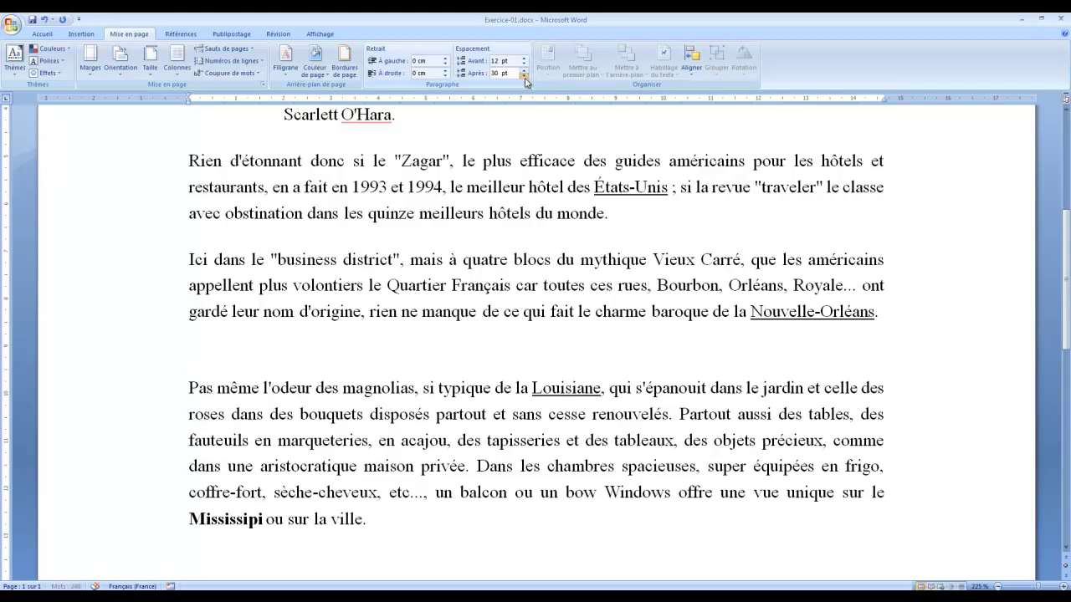
{"action": "left_click", "coordinate": [525, 75]}
{"action": "left_click", "coordinate": [525, 76]}
{"action": "left_click", "coordinate": [524, 76]}
{"action": "left_click", "coordinate": [524, 76]}
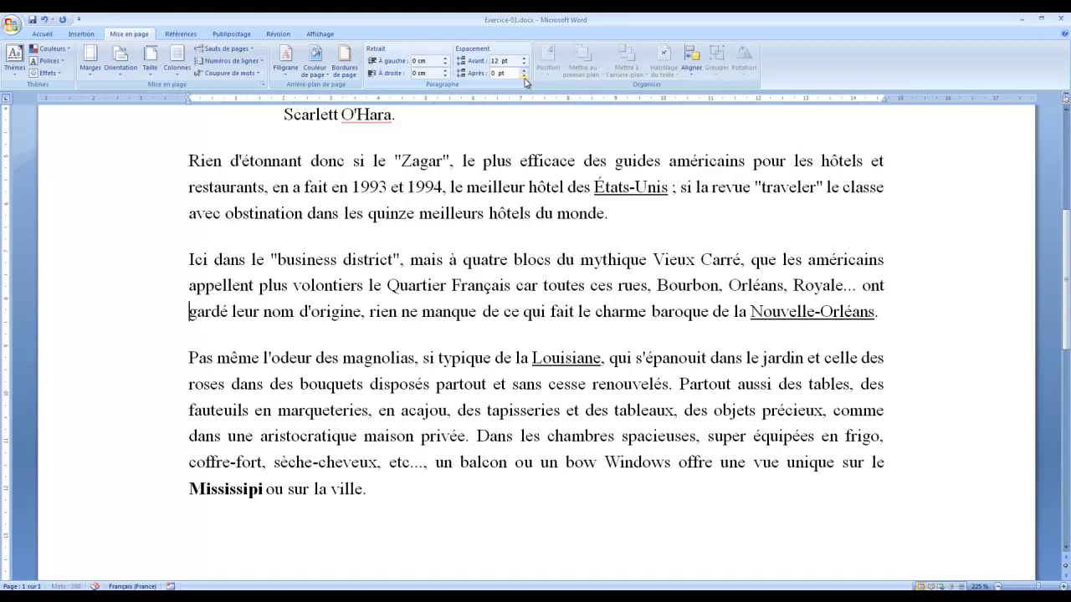
{"action": "left_click", "coordinate": [524, 76]}
Step: Try a line spacing of at least 11 pt on the "Rien d'étonnant" paragraph, and apply double line spacing instead
{"action": "scroll", "coordinate": [268, 251], "scroll_direction": "up", "scroll_amount": 3}
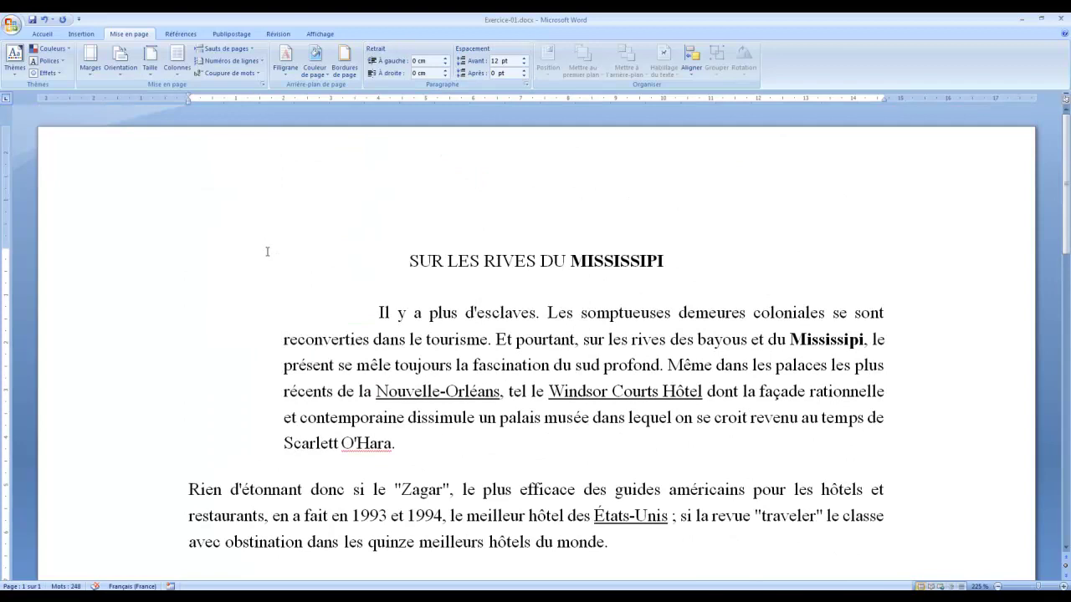
{"action": "triple_click", "coordinate": [339, 515]}
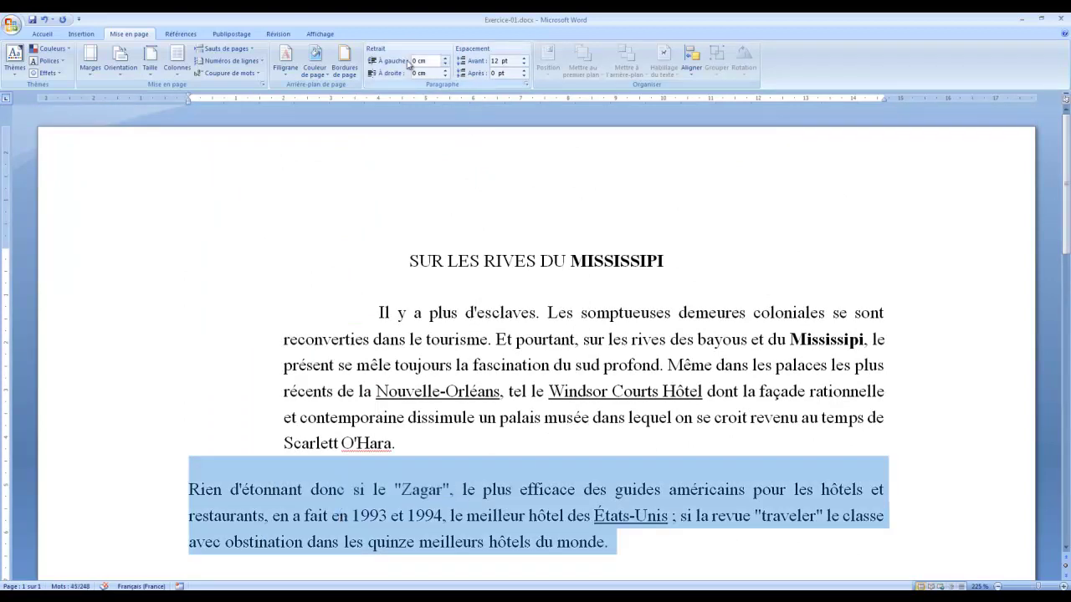
{"action": "left_click", "coordinate": [526, 84]}
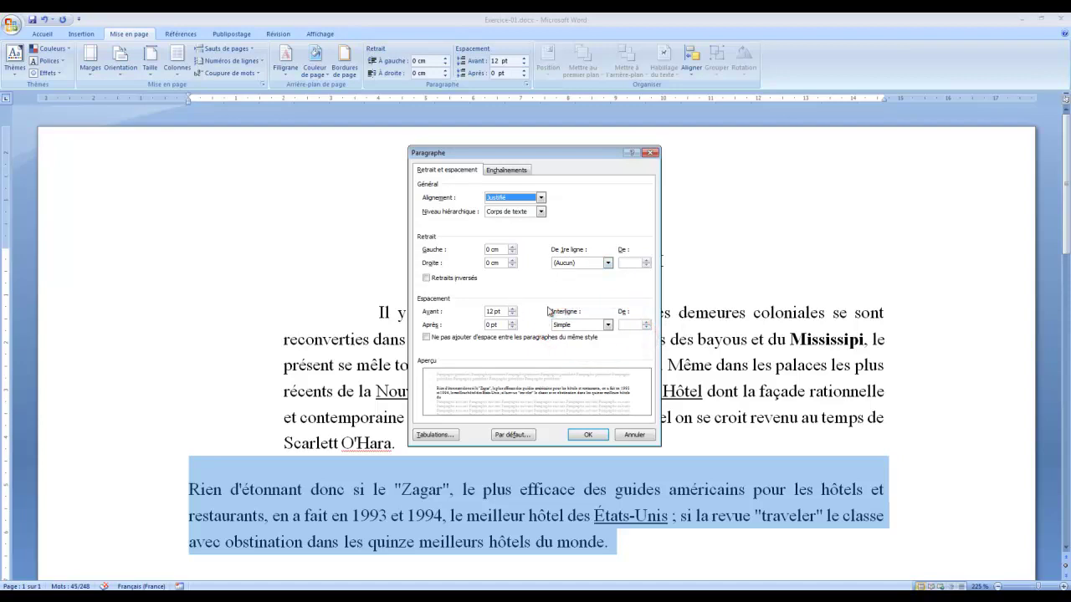
{"action": "left_click", "coordinate": [606, 328]}
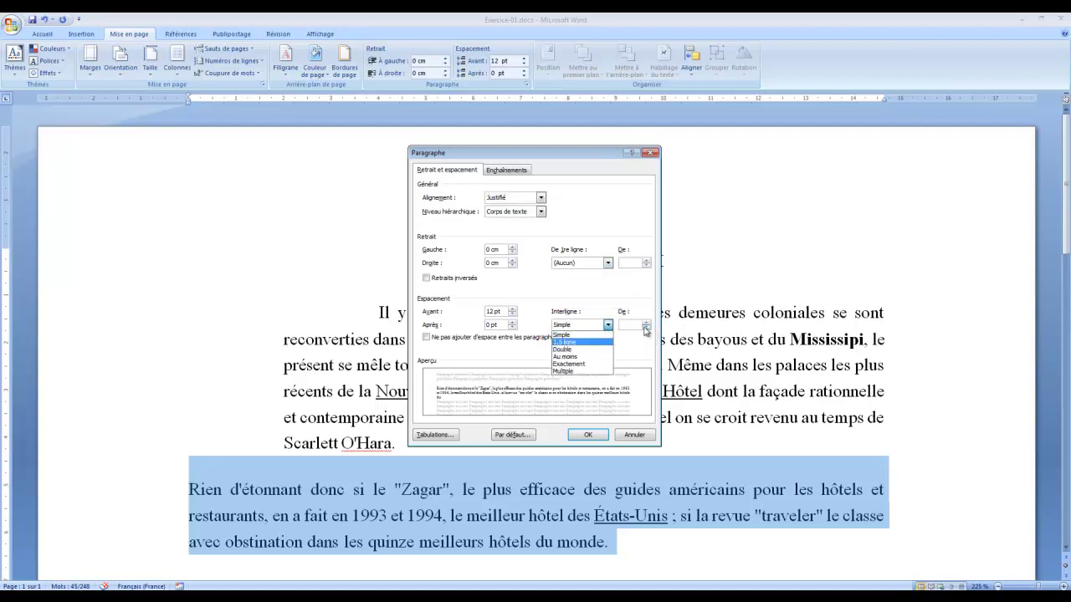
{"action": "left_click", "coordinate": [581, 357]}
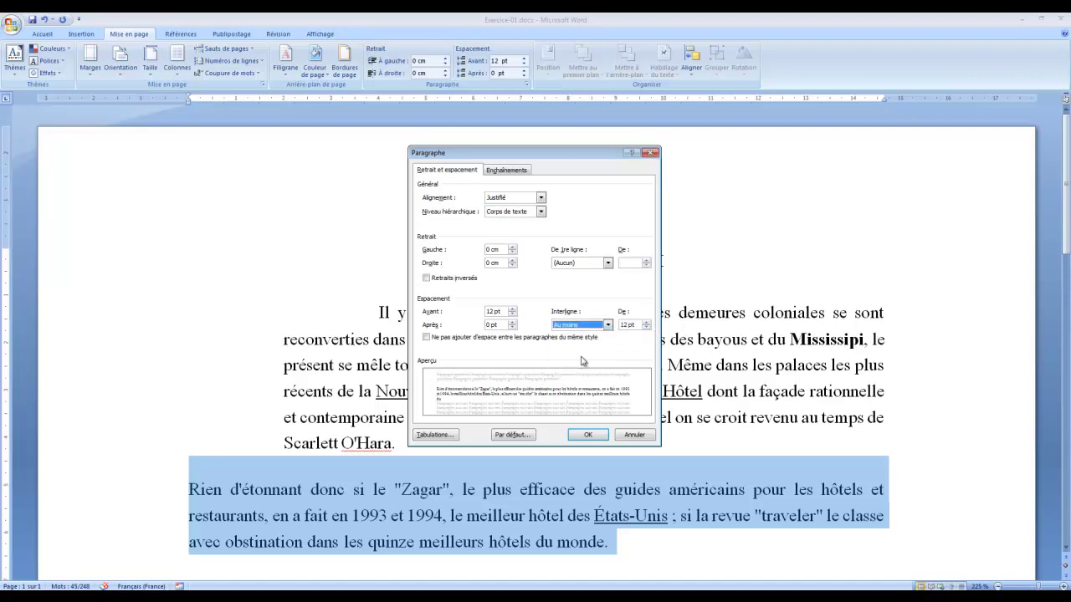
{"action": "left_click", "coordinate": [647, 327]}
{"action": "left_click", "coordinate": [646, 328]}
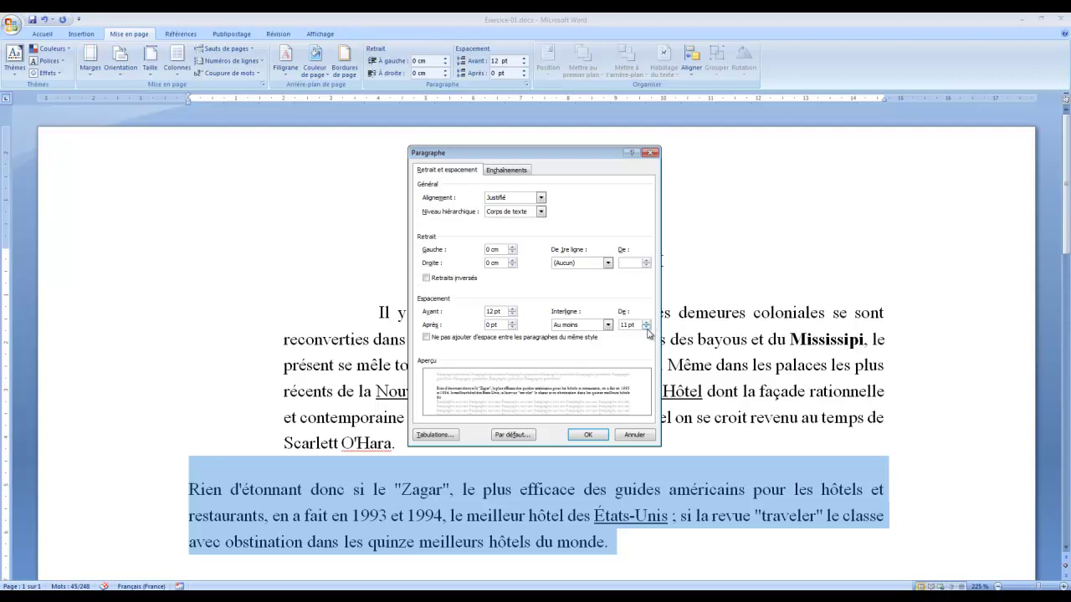
{"action": "left_click", "coordinate": [607, 326]}
{"action": "left_click", "coordinate": [564, 349]}
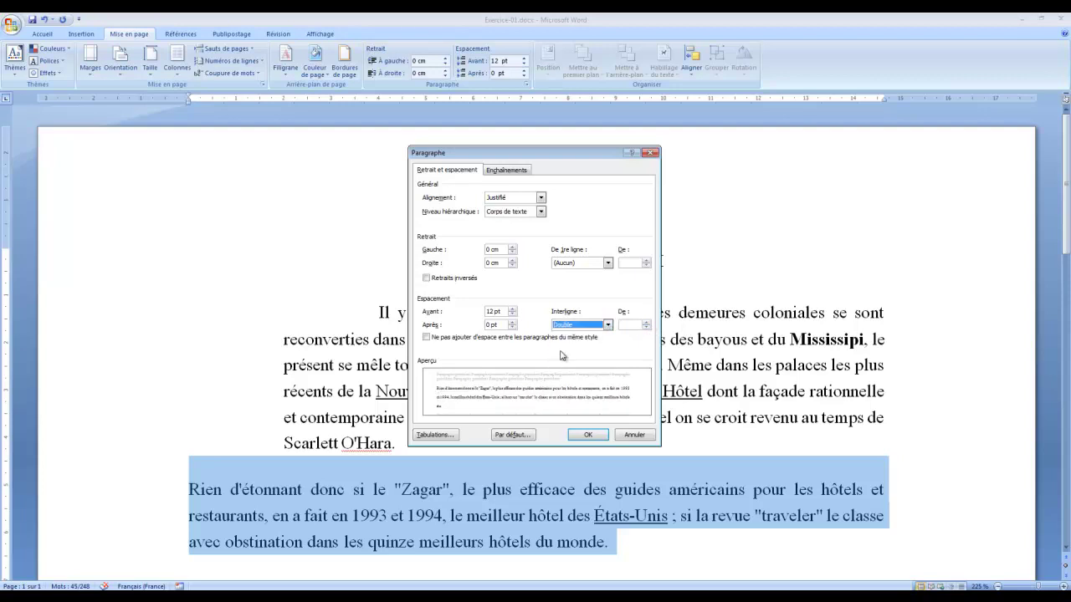
{"action": "left_click", "coordinate": [589, 435]}
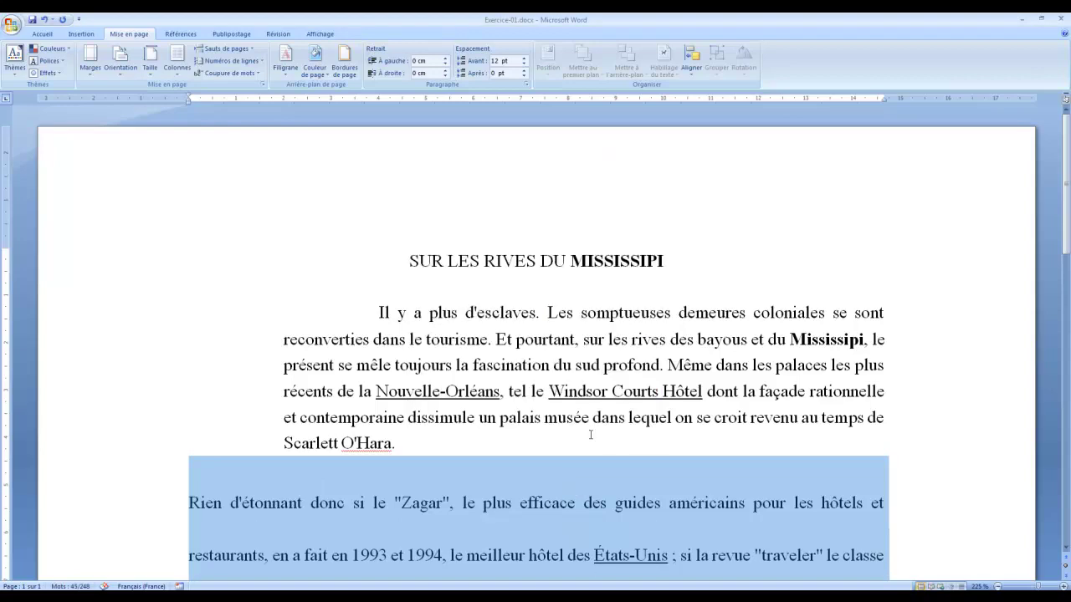
{"action": "scroll", "coordinate": [604, 435], "scroll_direction": "down", "scroll_amount": 5}
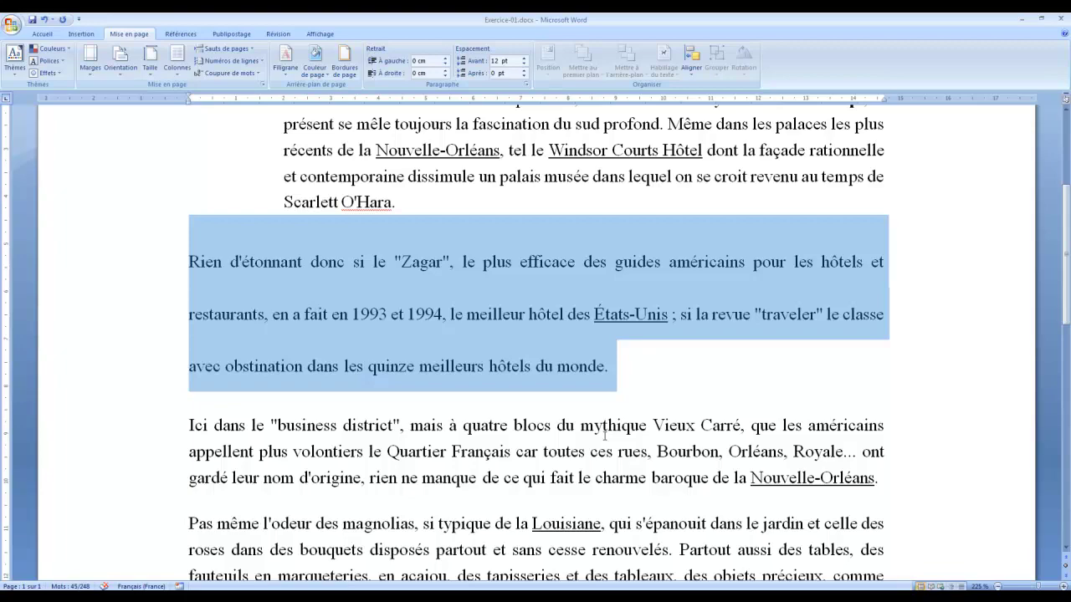
{"action": "scroll", "coordinate": [604, 435], "scroll_direction": "up", "scroll_amount": 3}
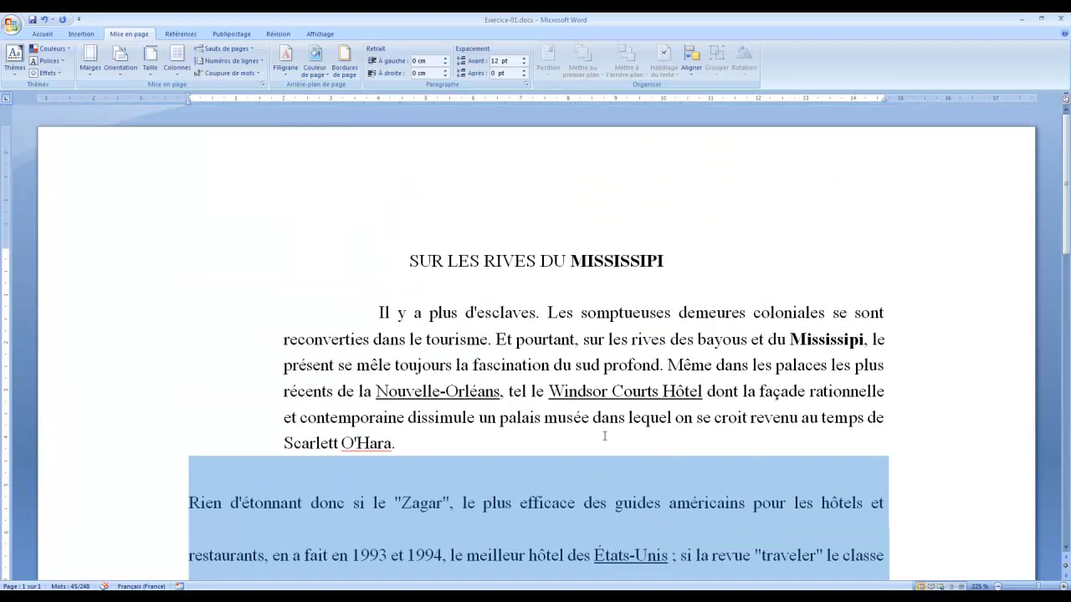
{"action": "scroll", "coordinate": [604, 435], "scroll_direction": "down", "scroll_amount": 3}
{"action": "scroll", "coordinate": [604, 435], "scroll_direction": "up", "scroll_amount": 3}
Step: Highlight "MISSISSIPI" in the title and the first paragraph's passage from "dans le tourisme" to "dans lequel" in red
{"action": "left_click", "coordinate": [626, 265]}
{"action": "double_click", "coordinate": [626, 265]}
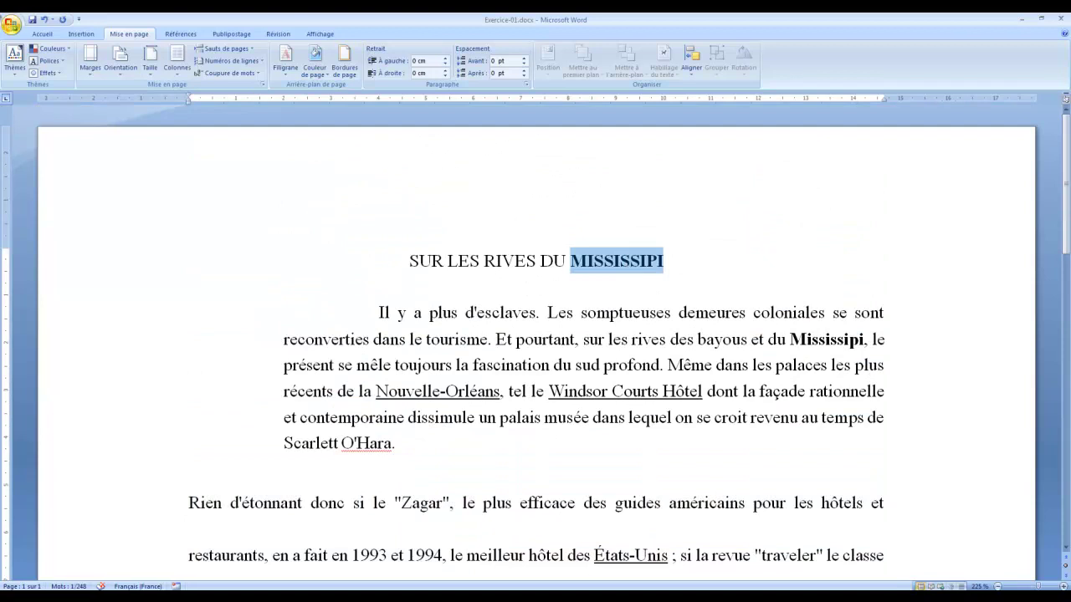
{"action": "left_click", "coordinate": [42, 34]}
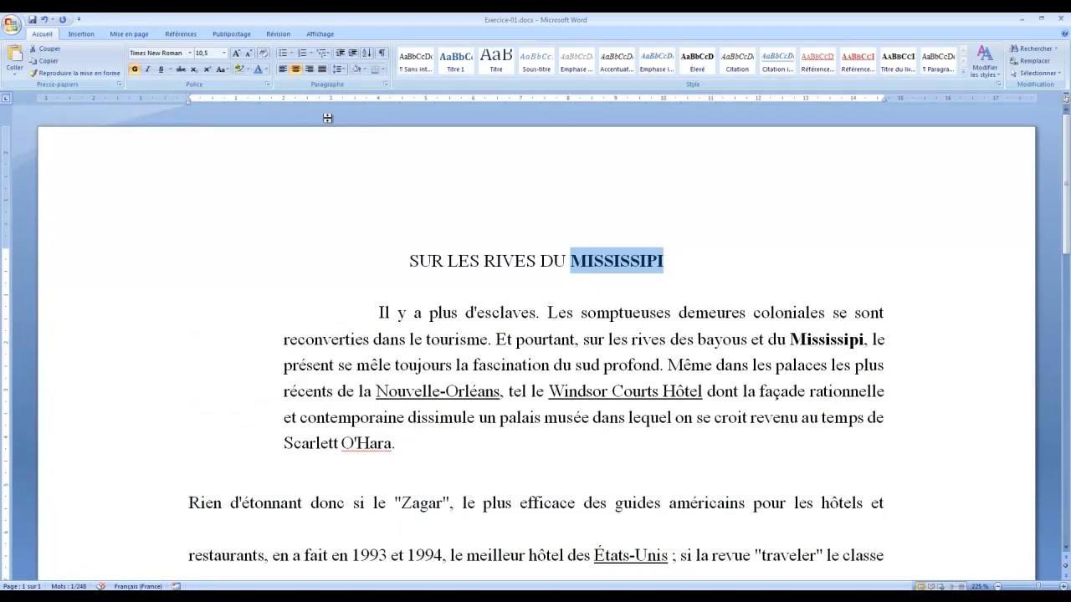
{"action": "left_click", "coordinate": [247, 70]}
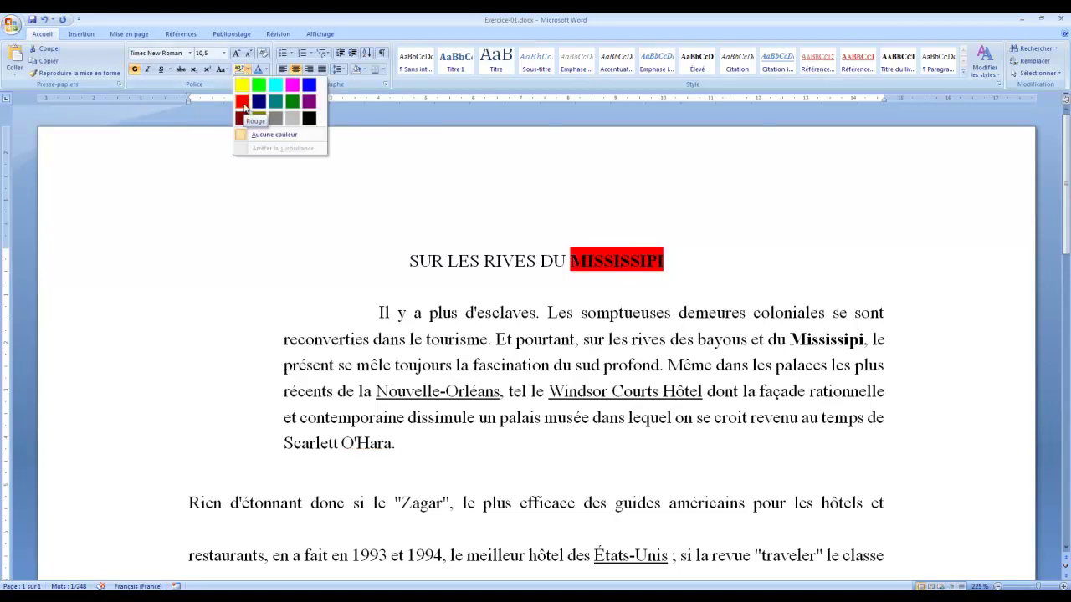
{"action": "left_click", "coordinate": [243, 102]}
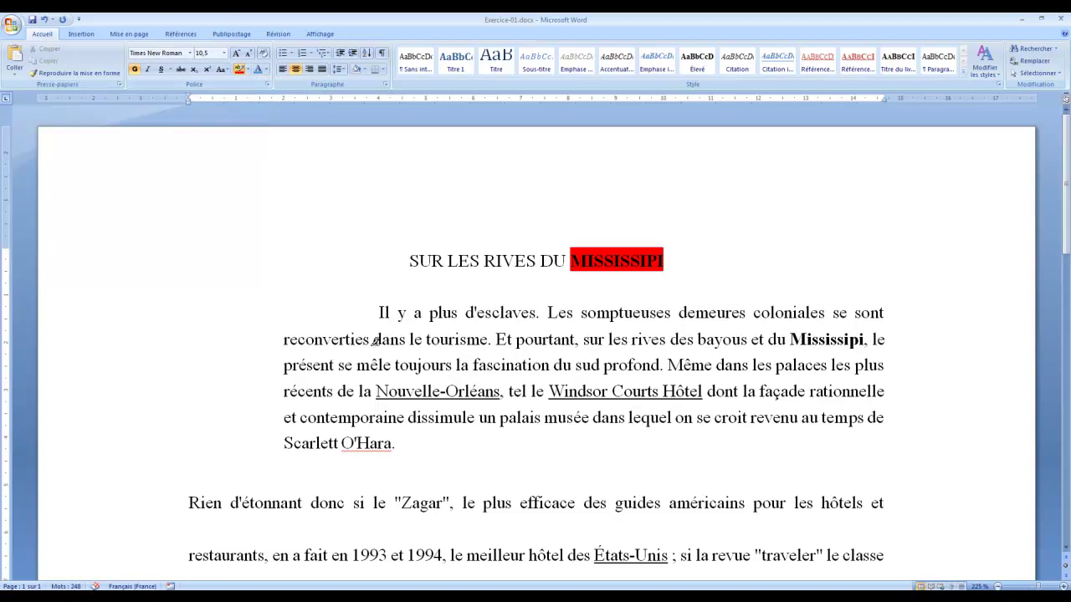
{"action": "mouse_move", "coordinate": [398, 339]}
{"action": "left_mouse_down"}
{"action": "mouse_move", "coordinate": [488, 341]}
{"action": "mouse_move", "coordinate": [646, 408]}
{"action": "left_mouse_up"}
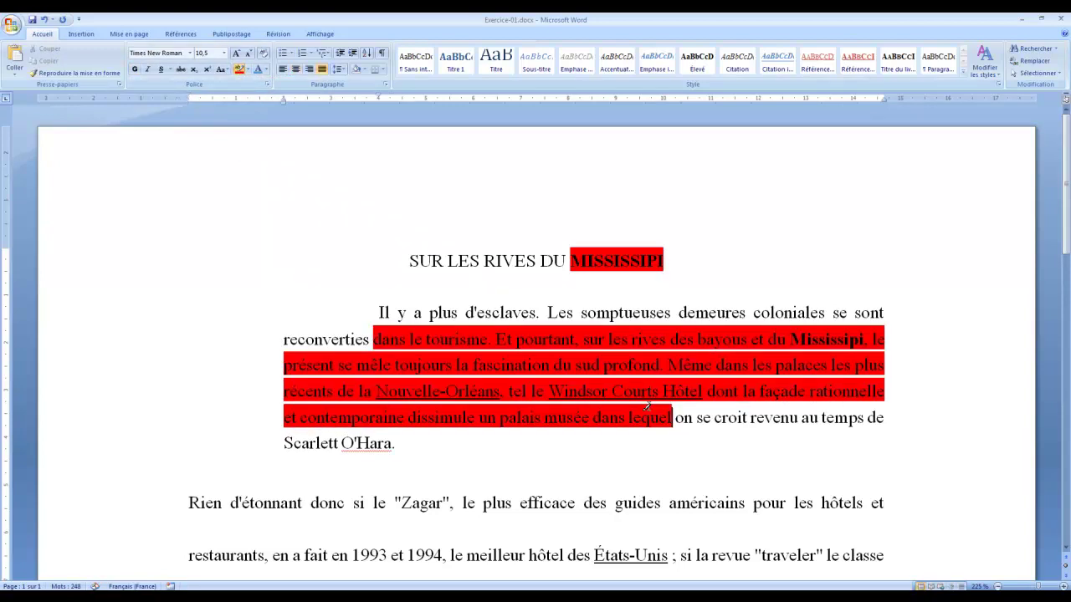
Step: Undo both red highlights in the title and the first body paragraph
{"action": "left_click", "coordinate": [44, 21]}
{"action": "left_click", "coordinate": [45, 21]}
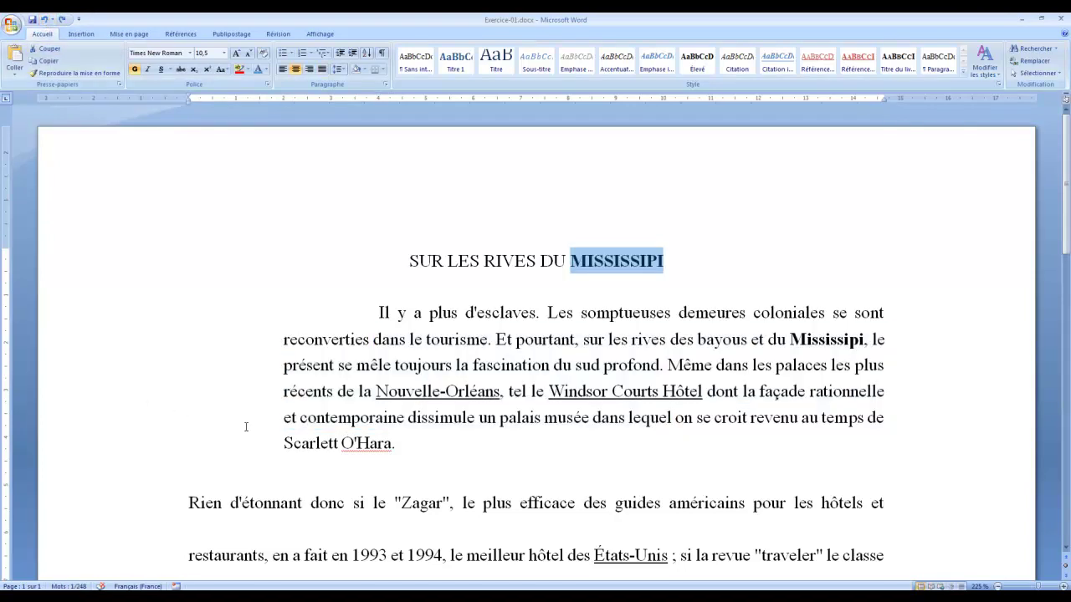
{"action": "left_click", "coordinate": [394, 420]}
Step: Switch to the Exercice-02.docx document and look through its text
{"action": "left_click", "coordinate": [318, 596]}
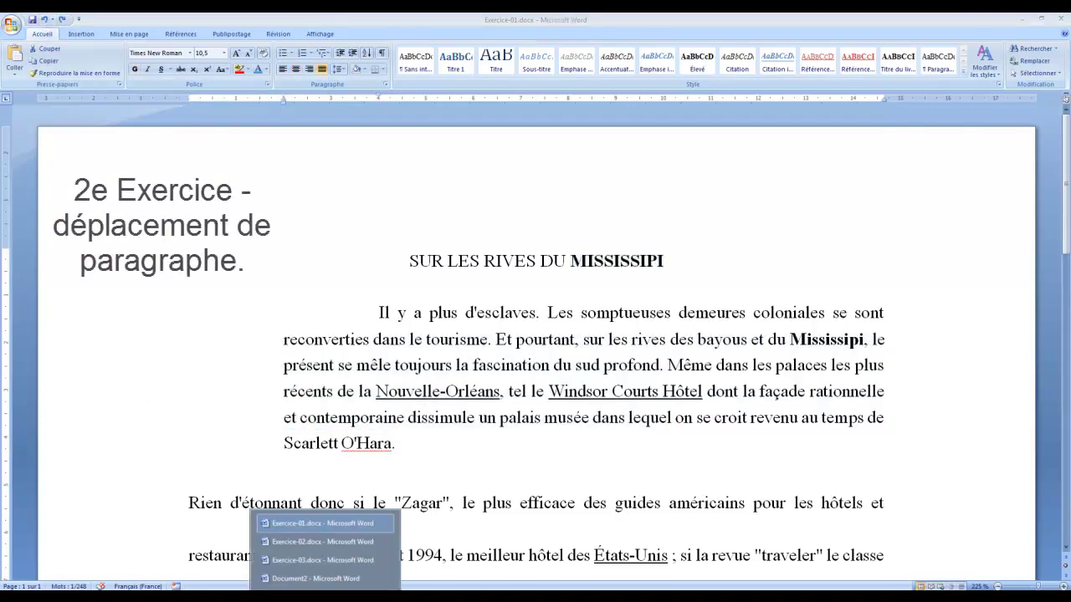
{"action": "left_click", "coordinate": [325, 525]}
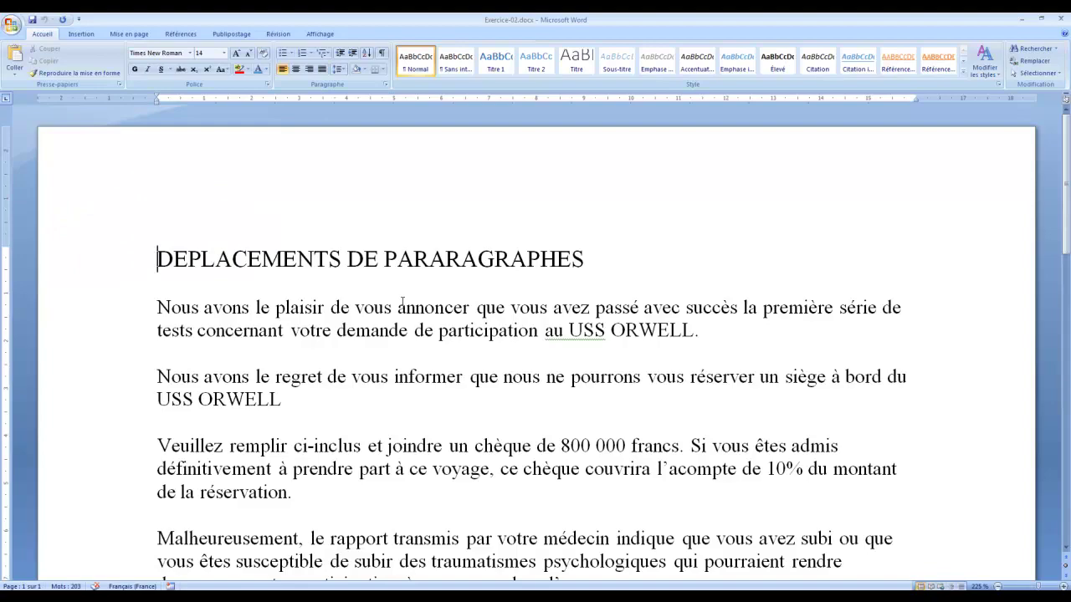
{"action": "scroll", "coordinate": [528, 450], "scroll_direction": "down", "scroll_amount": 3}
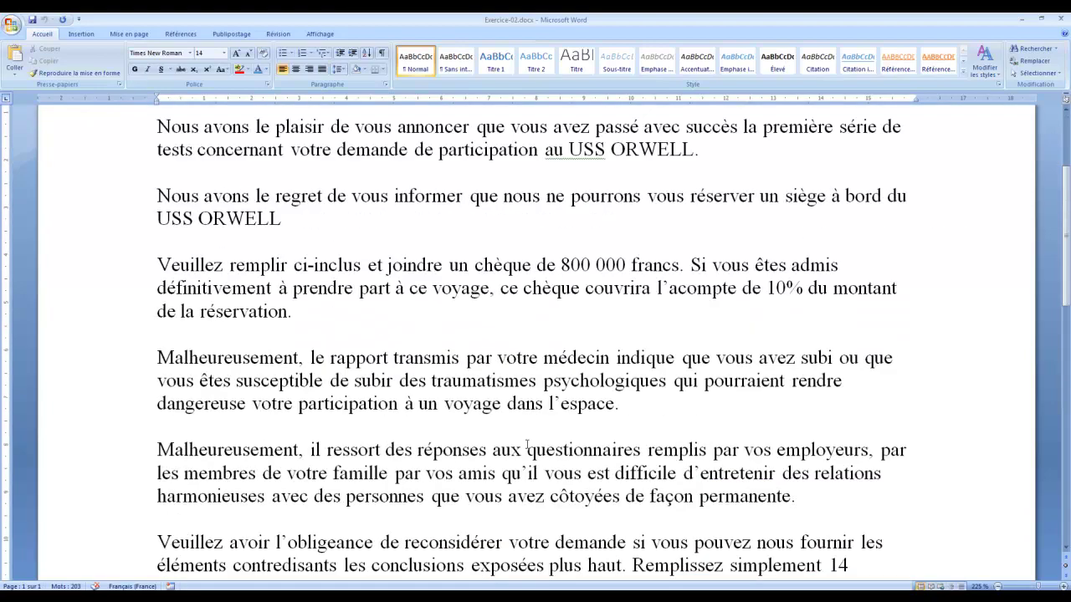
{"action": "scroll", "coordinate": [527, 449], "scroll_direction": "down", "scroll_amount": 5}
{"action": "scroll", "coordinate": [527, 447], "scroll_direction": "up", "scroll_amount": 8}
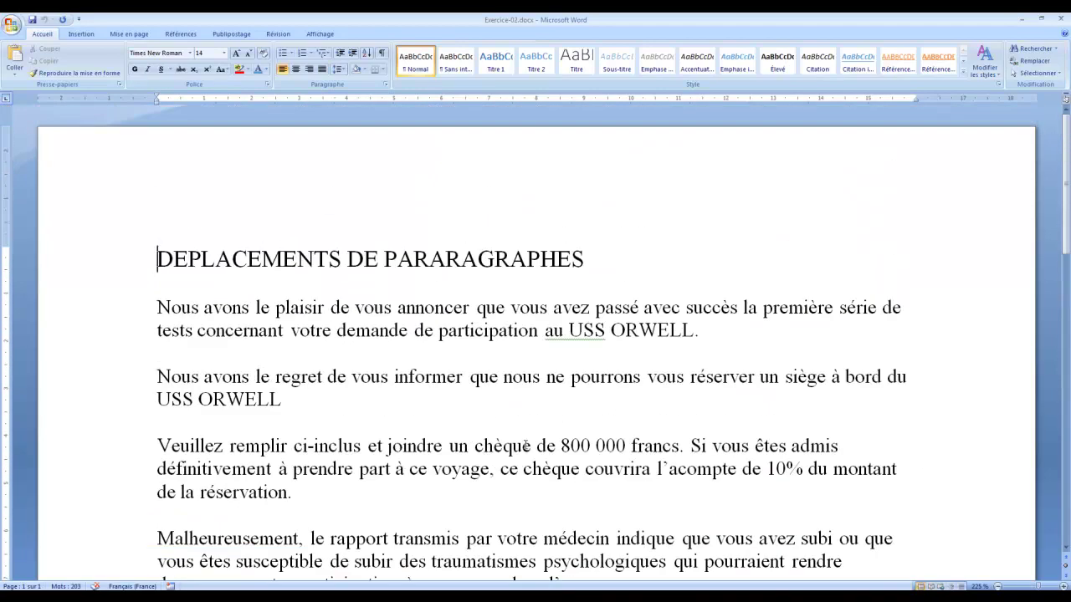
Step: Ignore the grammar suggestion for "au USS" in the first body paragraph
{"action": "left_click", "coordinate": [571, 331]}
{"action": "right_click", "coordinate": [567, 337]}
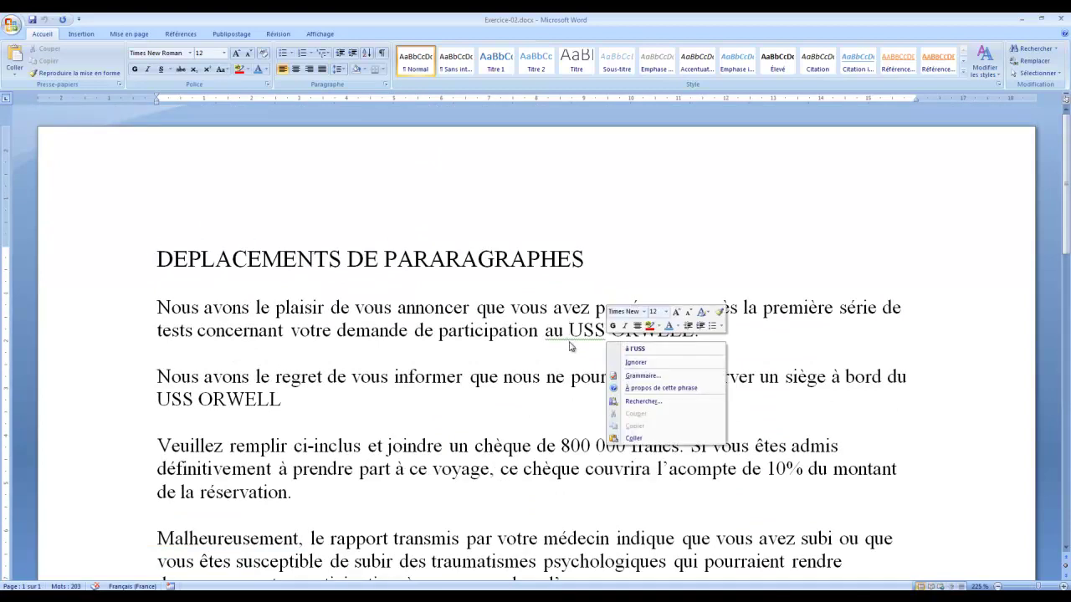
{"action": "key", "text": "Escape"}
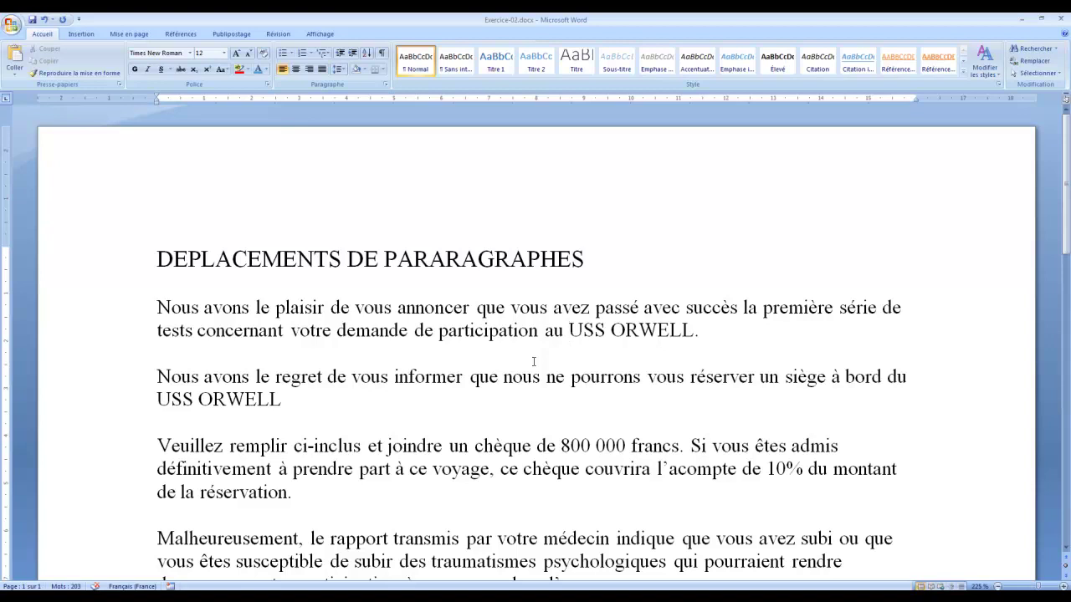
Step: Center the title "DEPLACEMENTS DE PARARAGRAPHES" and make it bold and underlined
{"action": "triple_click", "coordinate": [481, 258]}
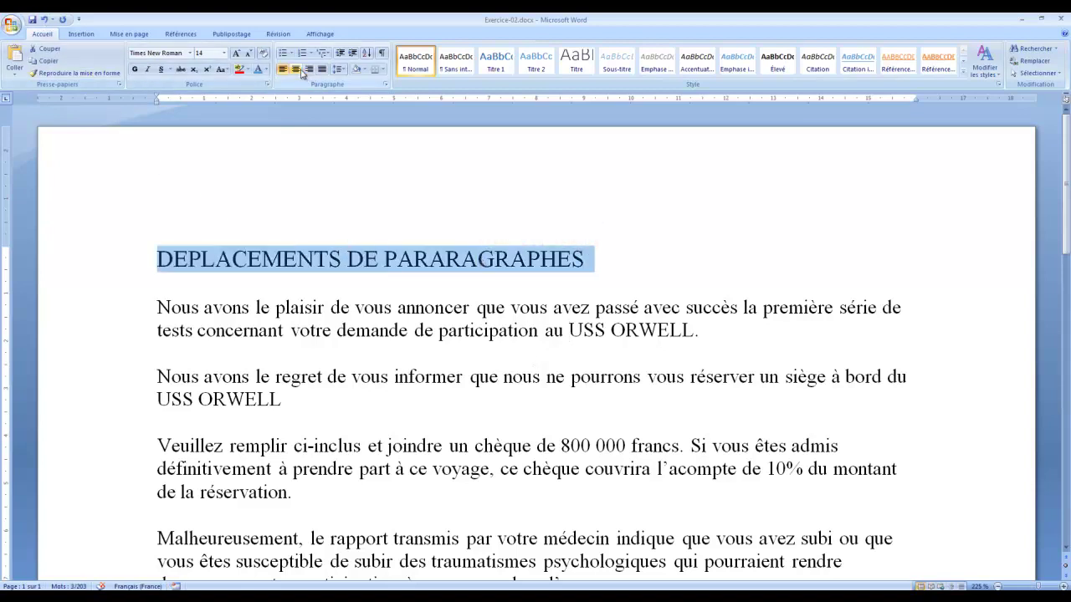
{"action": "left_click", "coordinate": [296, 70]}
{"action": "left_click", "coordinate": [135, 69]}
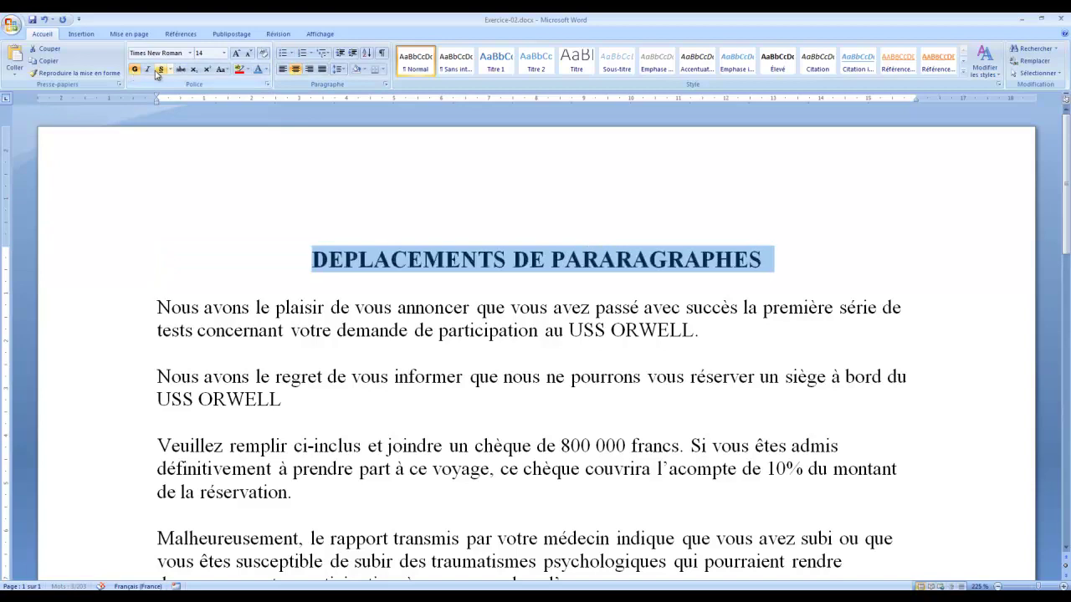
{"action": "left_click", "coordinate": [159, 70]}
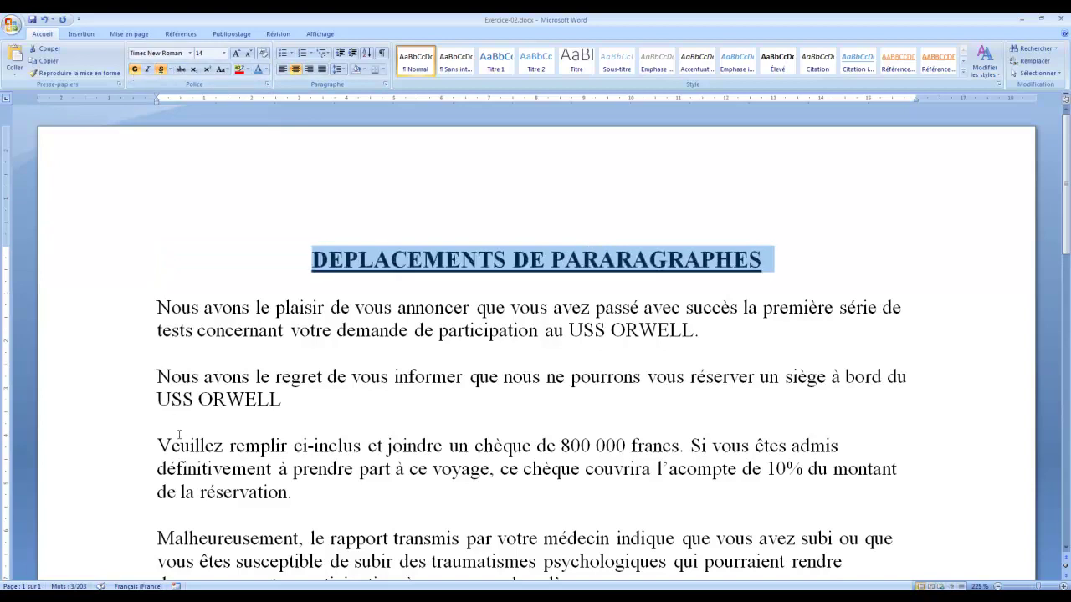